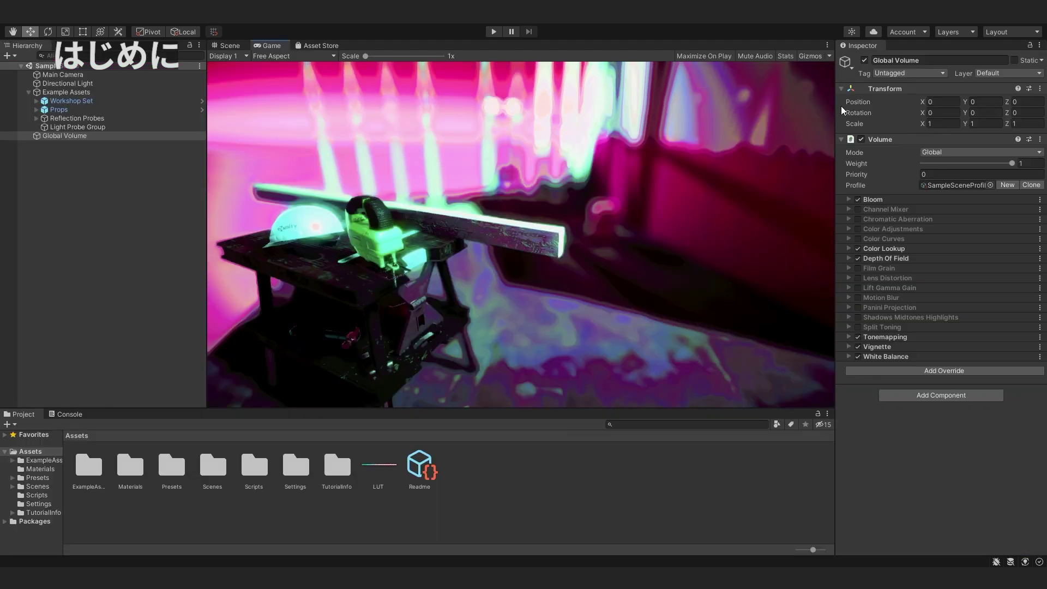
Step: Untick the Global Volume's active checkbox in the Inspector so the scene renders without post-processing
left_click(865, 61)
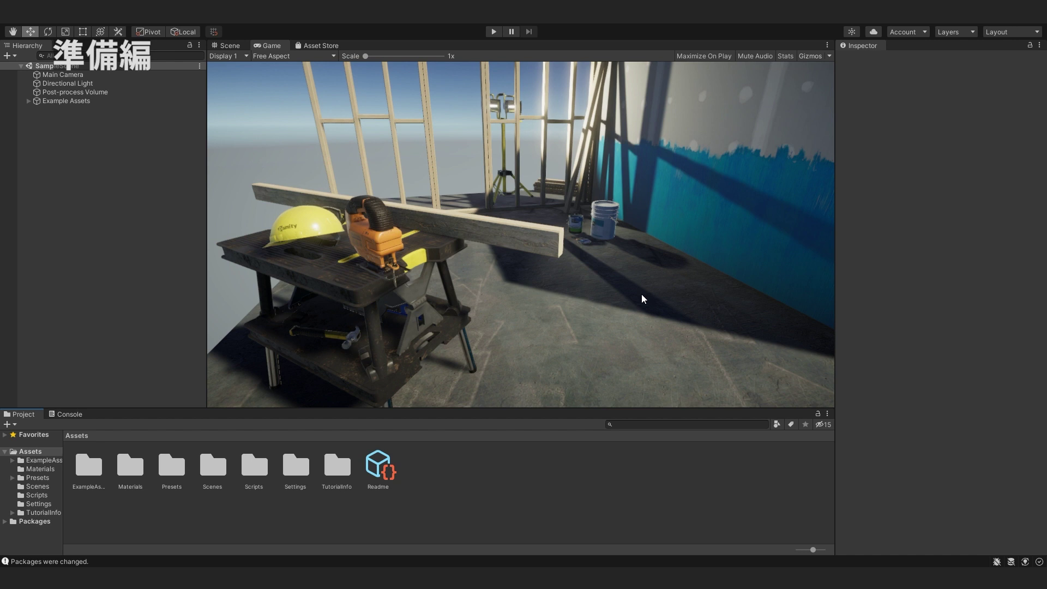
Step: View the Readme notes, then inspect the Post-process Volume and locate its profile asset
left_click(382, 476)
left_click(112, 108)
left_click(134, 96)
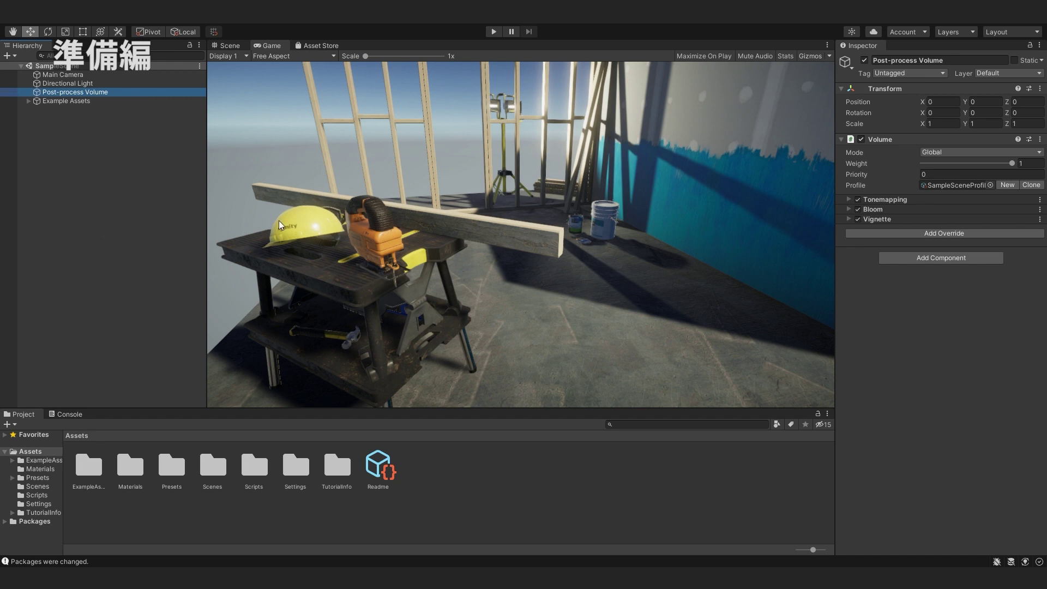
left_click(954, 186)
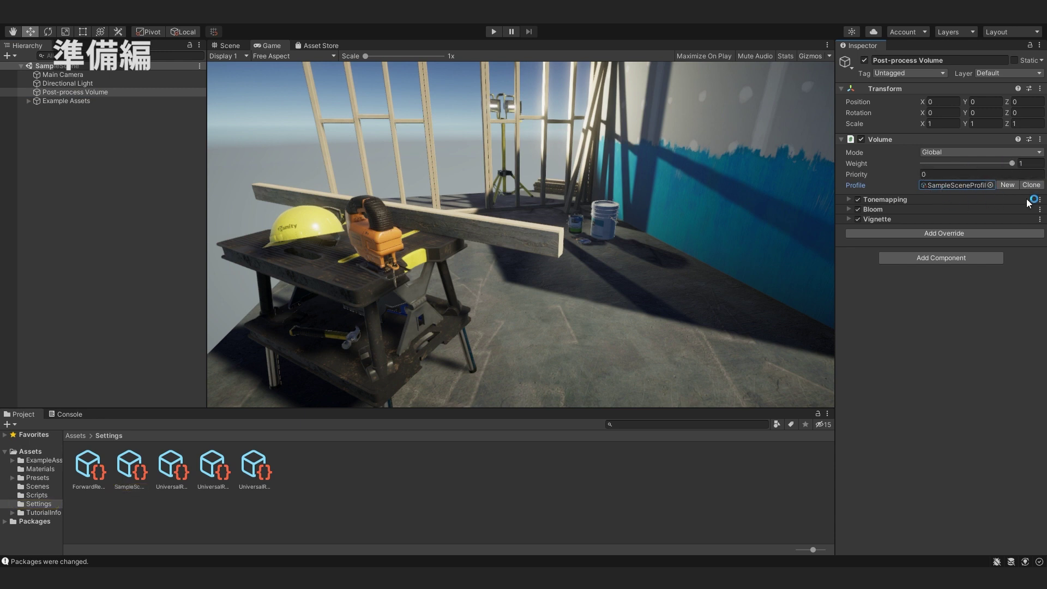
Step: Reselect the Post-process Volume and browse its profile list without changing the profile
left_click(82, 92)
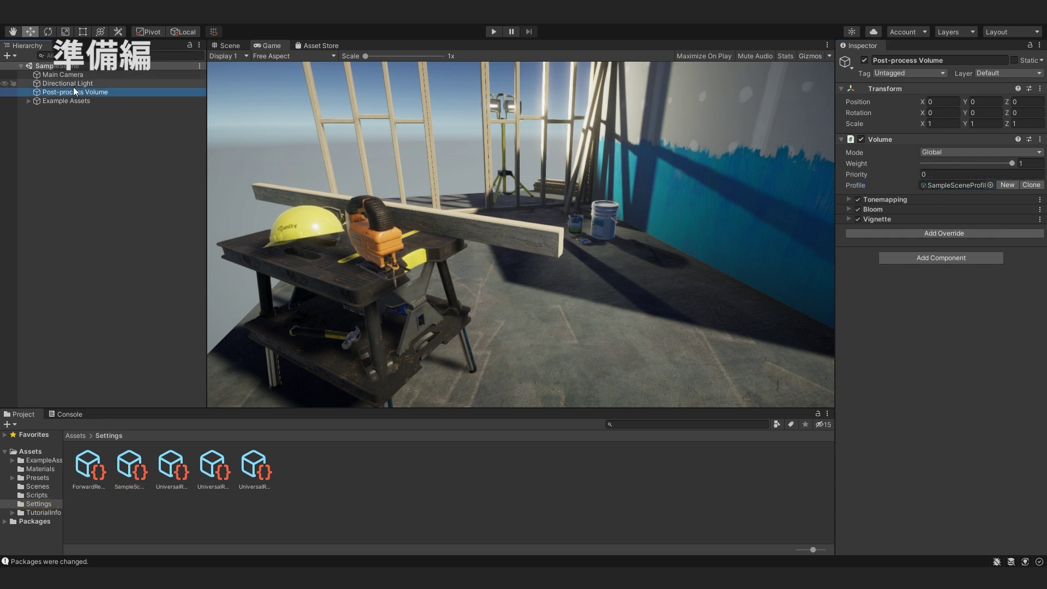
left_click(73, 84)
left_click(79, 92)
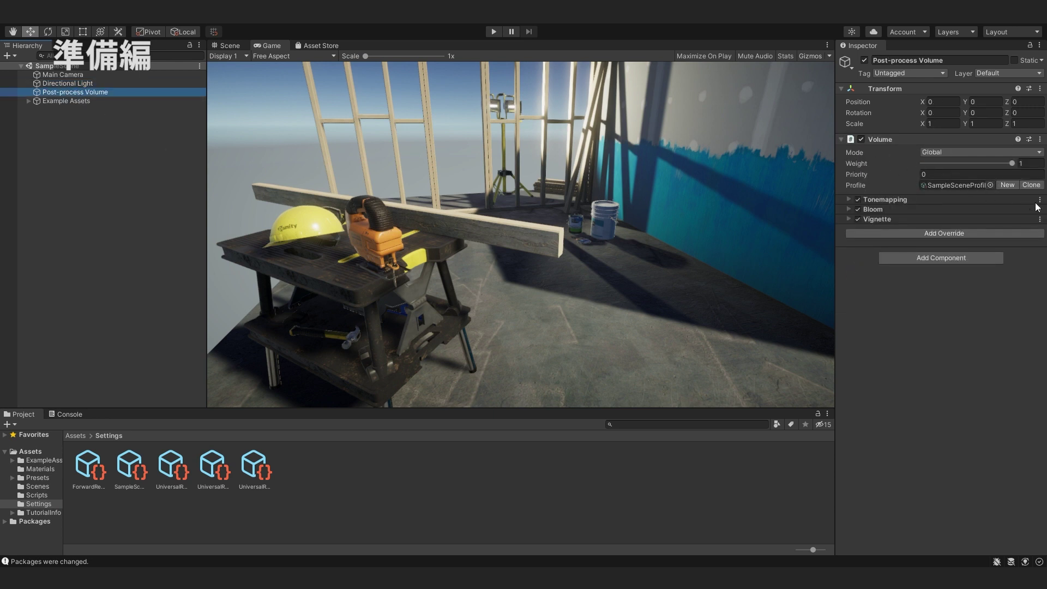
left_click(956, 186)
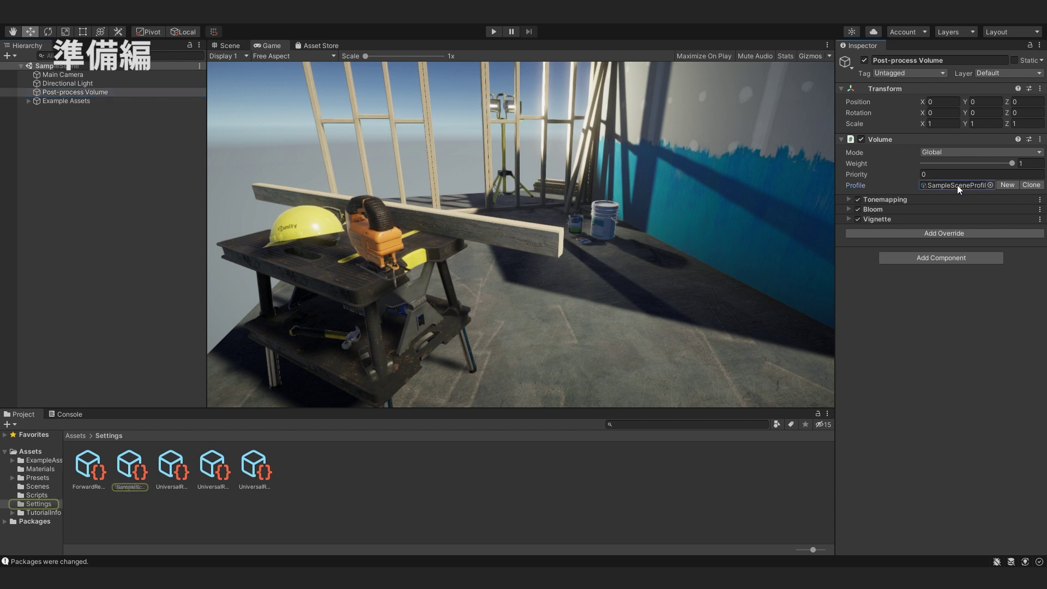
left_click(990, 186)
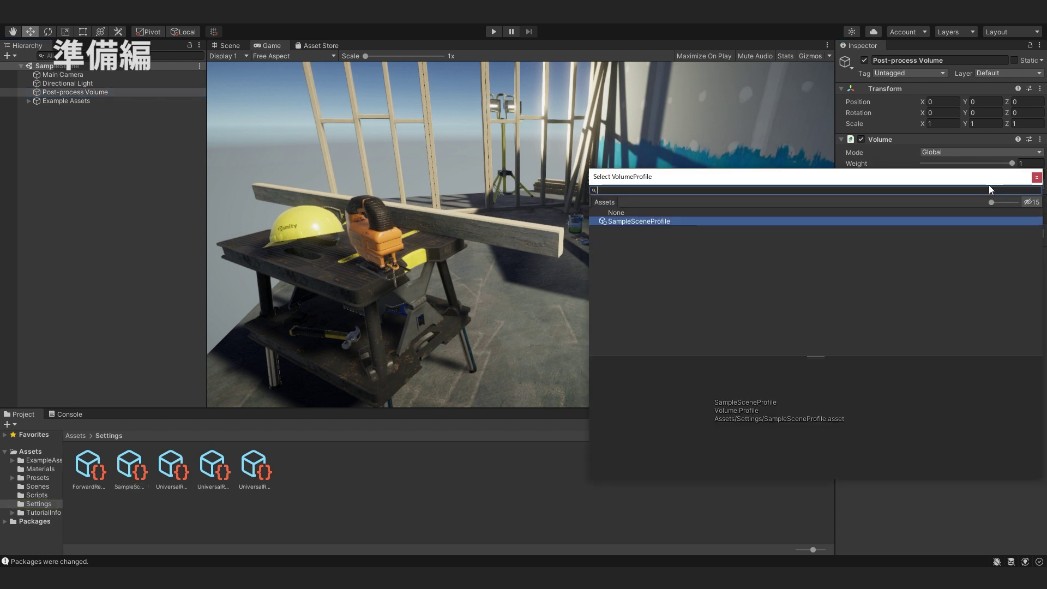
left_click(1036, 177)
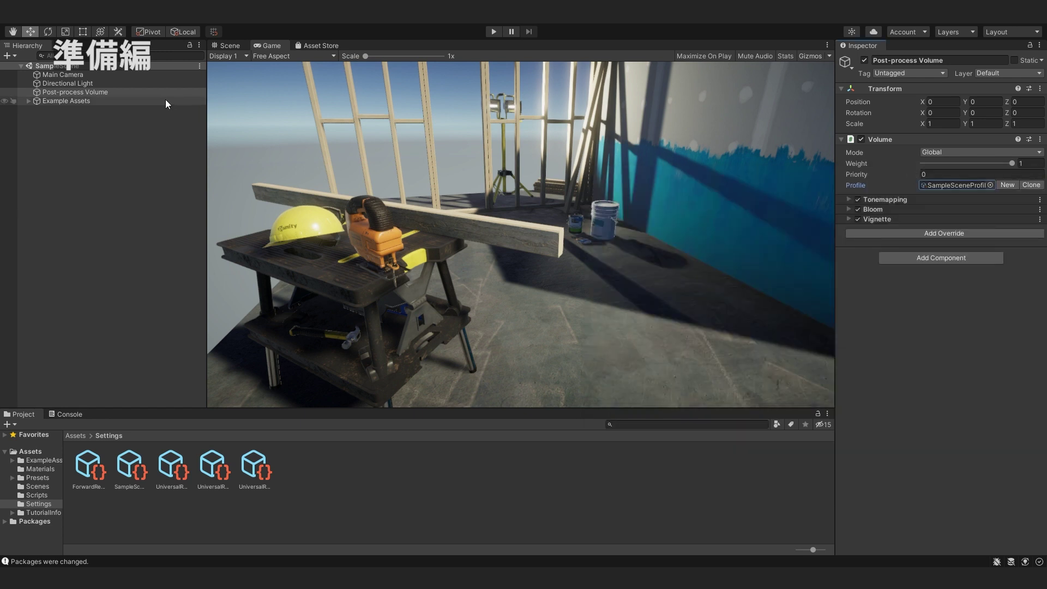
Step: Delete the Post-process Volume from the Hierarchy
left_click(163, 100)
left_click(150, 92)
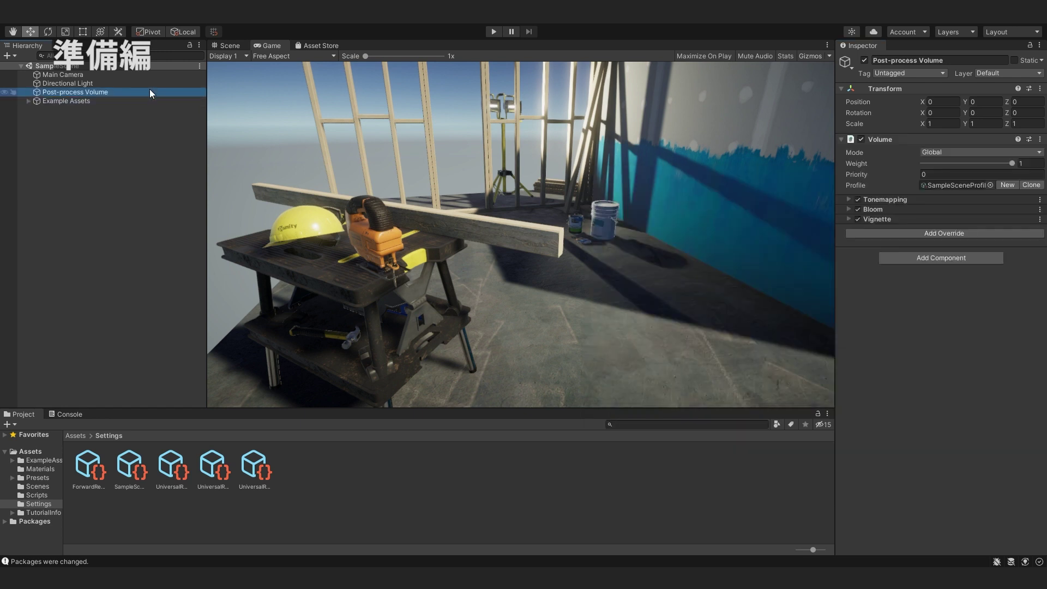
key("Delete")
Step: Add a Global Volume to the scene from the Hierarchy's Volume menu and select it
right_click(93, 170)
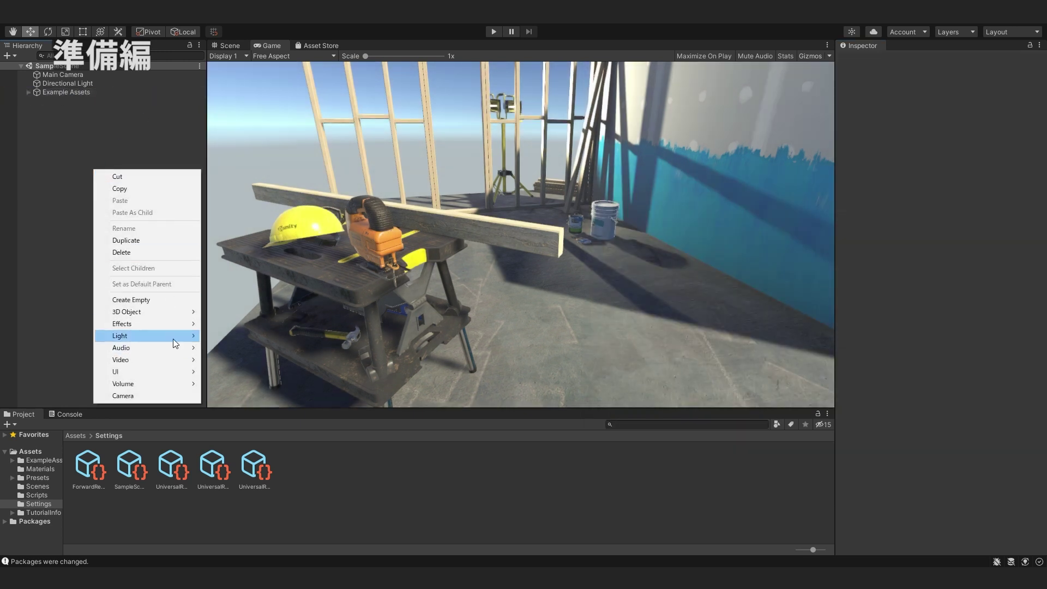
right_click(46, 159)
mouse_move(135, 372)
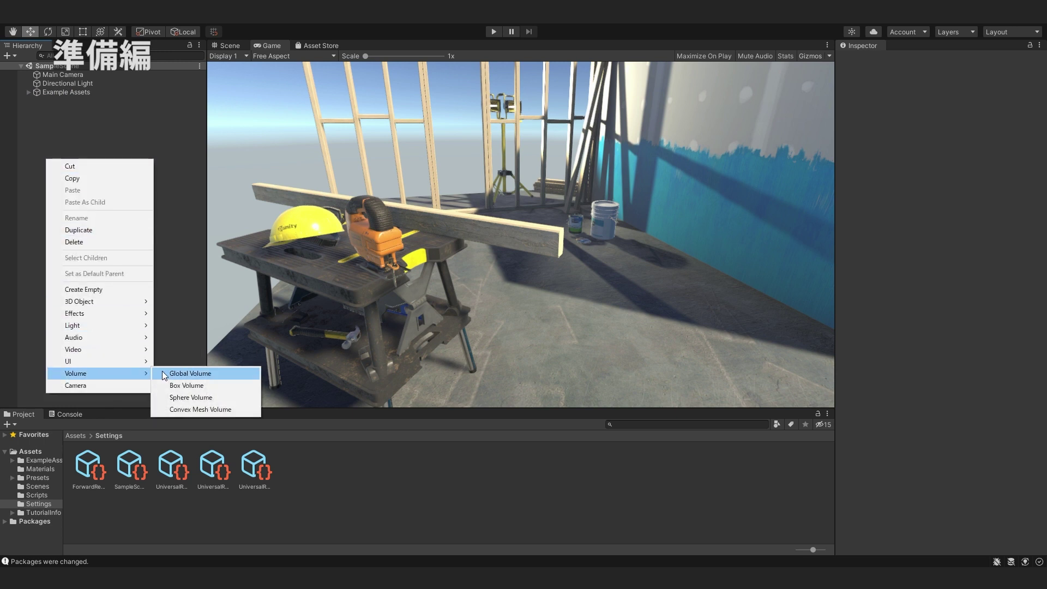
left_click(198, 373)
left_click(169, 273)
left_click(83, 95)
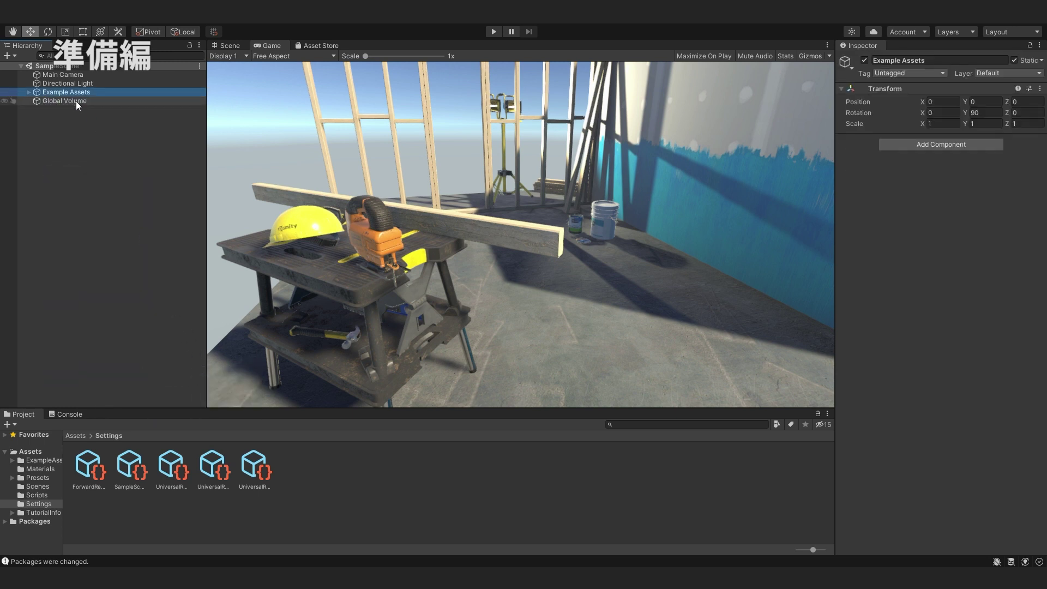
left_click(76, 100)
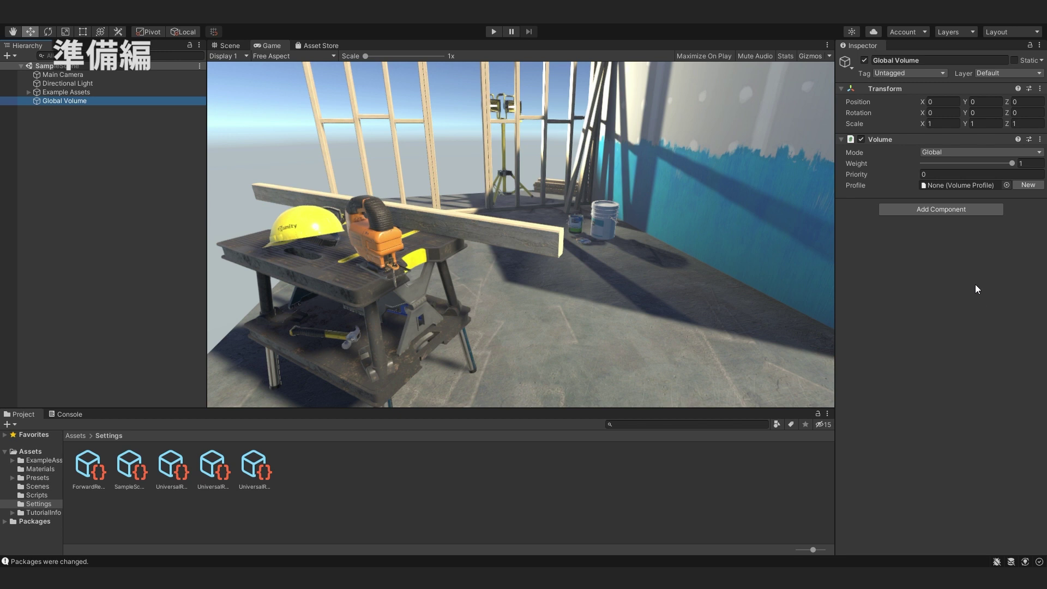
Step: Try SampleSceneProfile, clear the profile to None, then create a new empty Global Volume Profile
left_click(1006, 184)
left_click(682, 220)
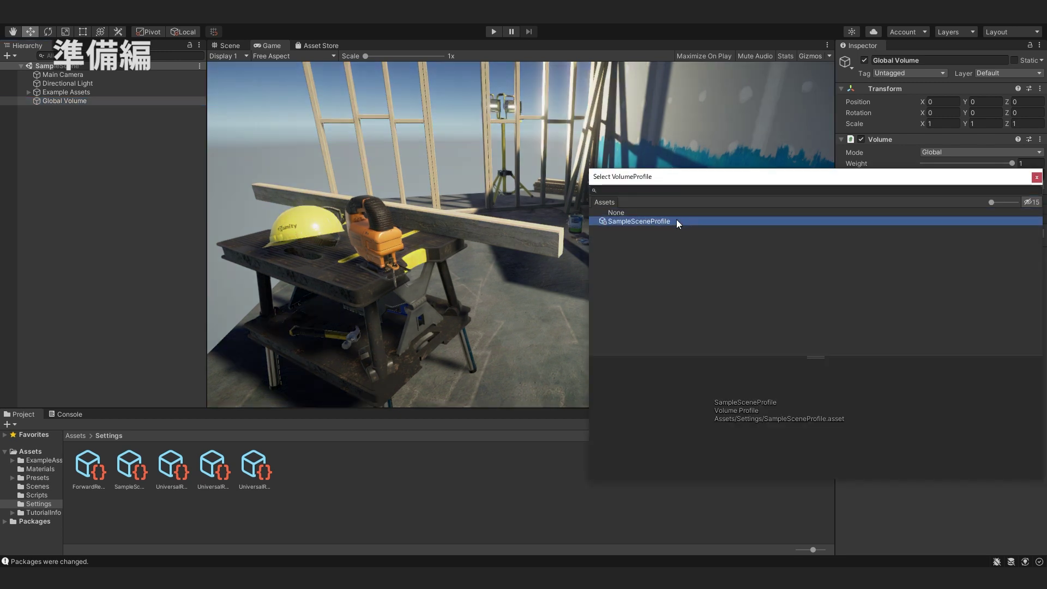
double_click(676, 219)
left_click(989, 187)
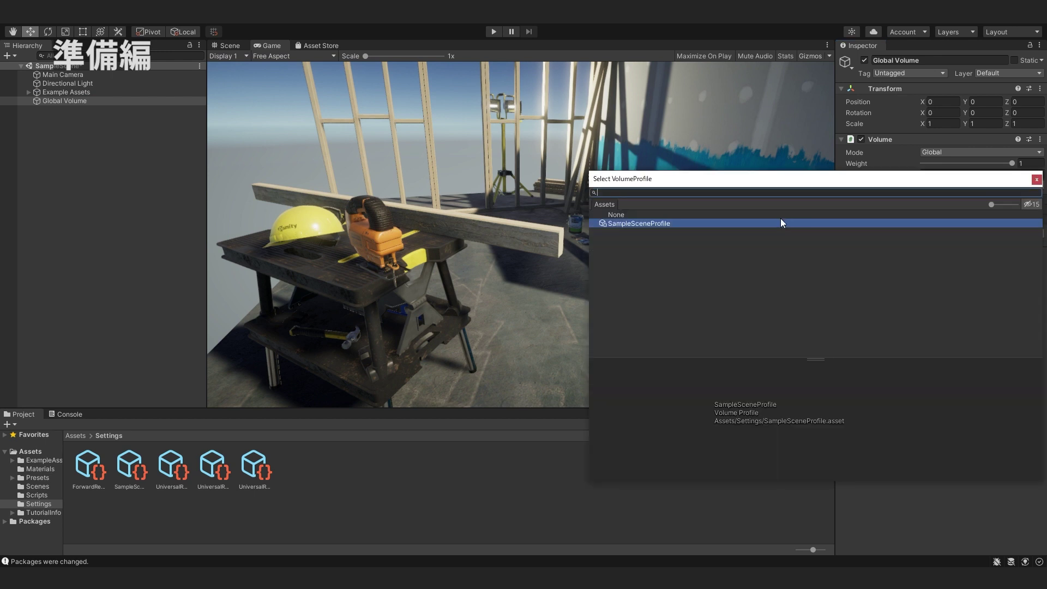
left_click(777, 211)
double_click(777, 211)
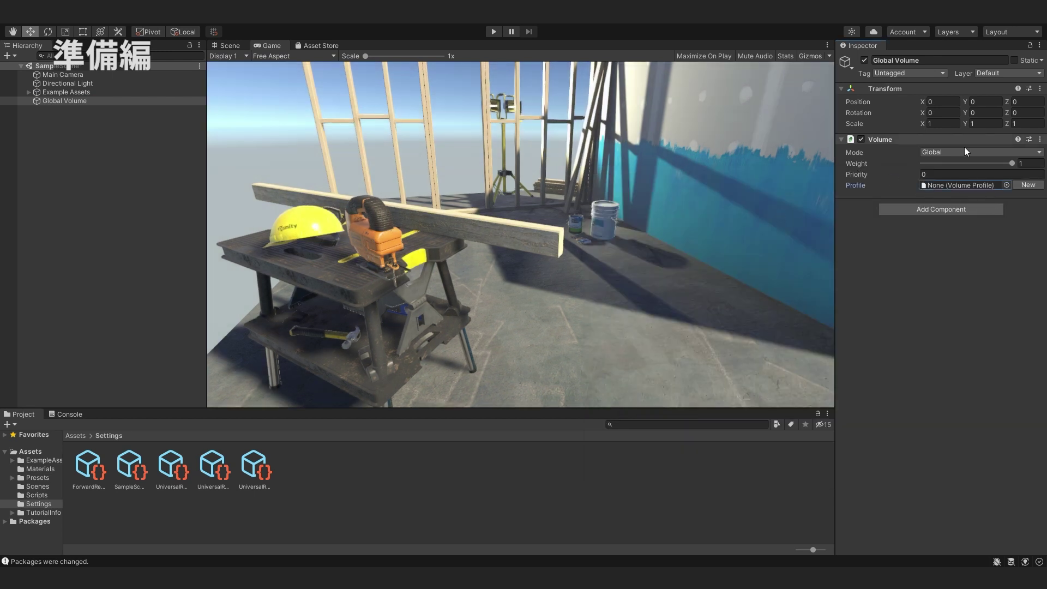
left_click(1035, 185)
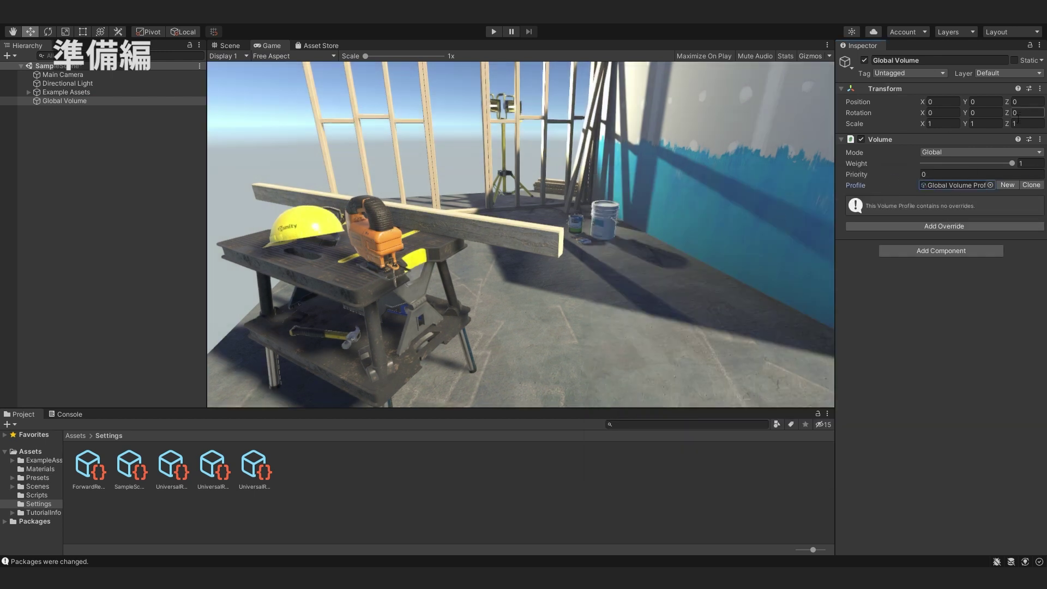
left_click(990, 185)
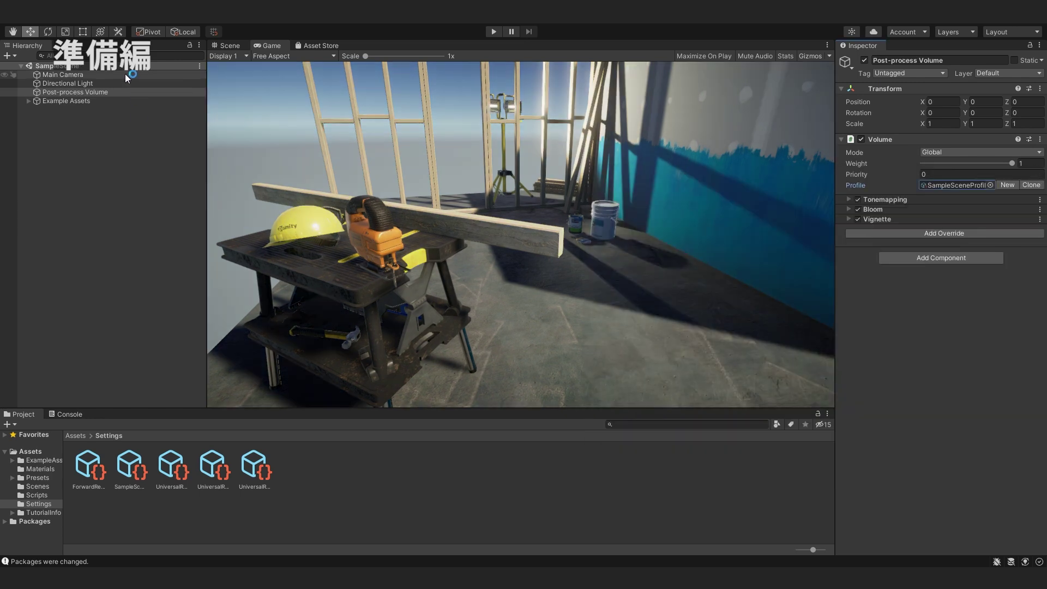
Step: Toggle the Main Camera's Post Processing off and on to compare, leaving it enabled
left_click(126, 76)
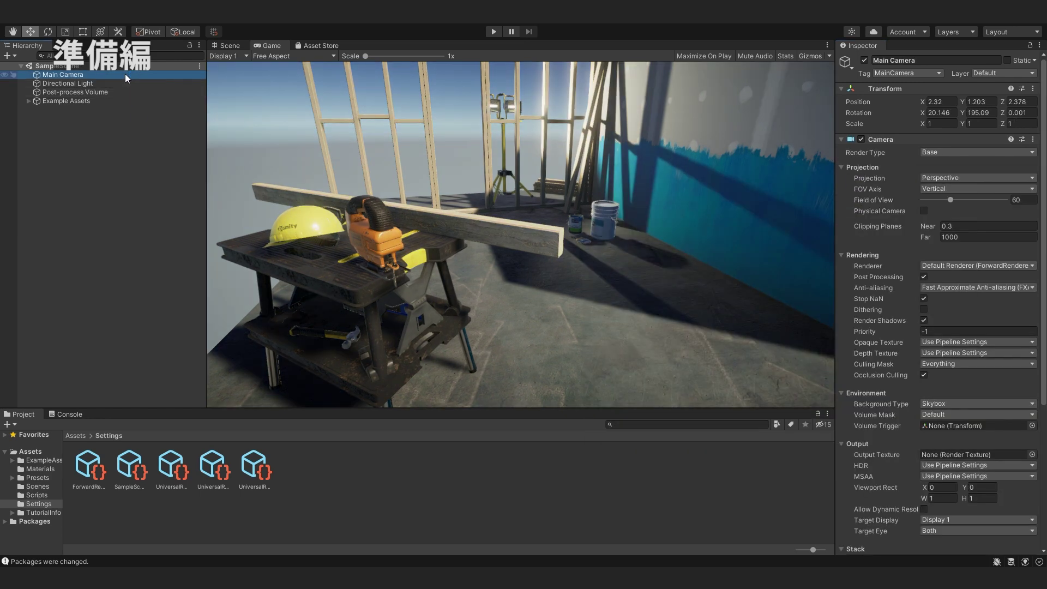
left_click(924, 277)
left_click(924, 277)
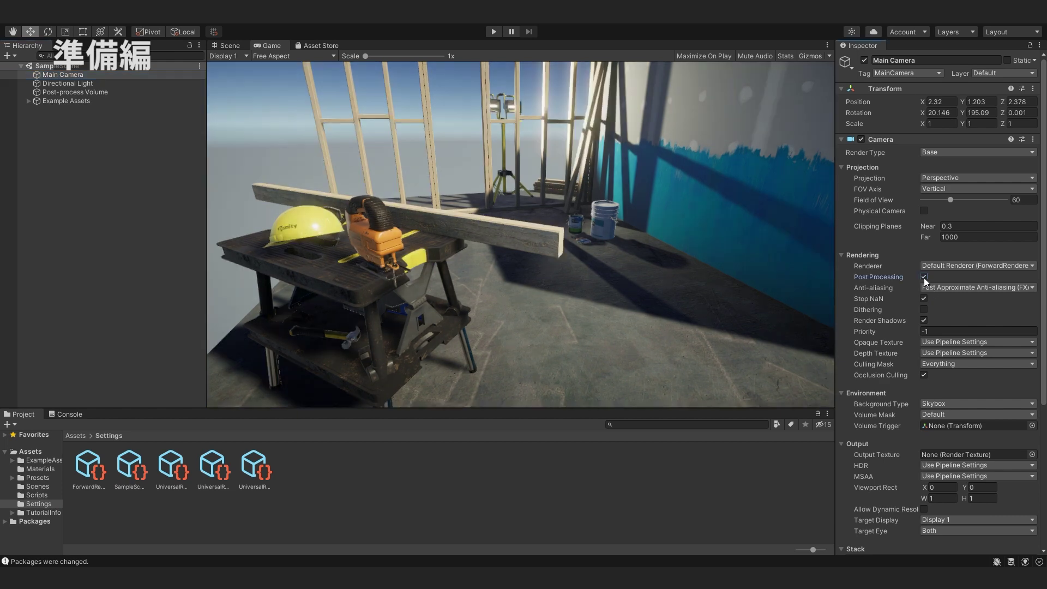
left_click(927, 278)
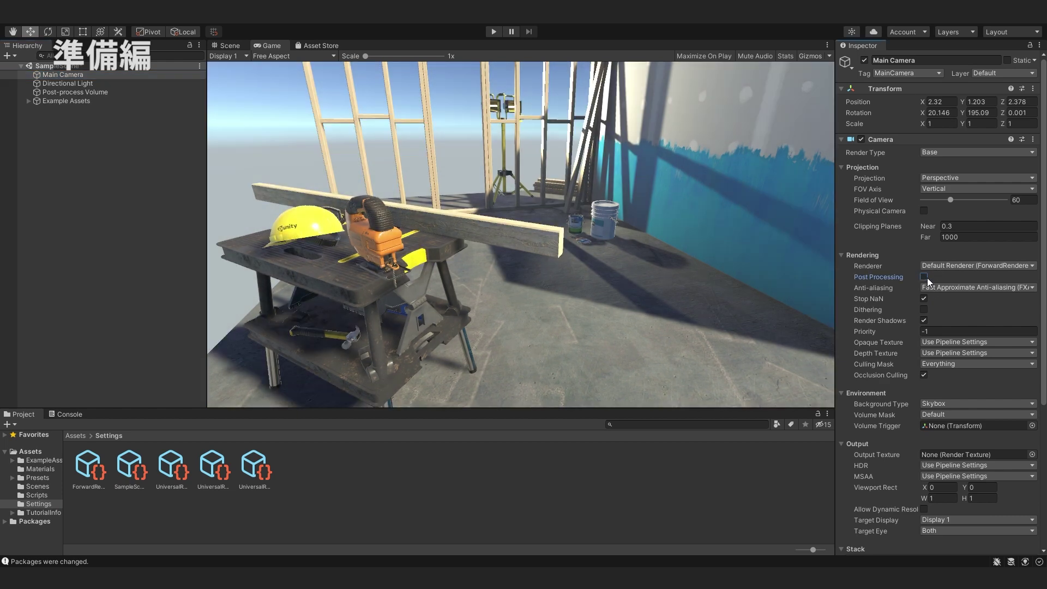
left_click(927, 277)
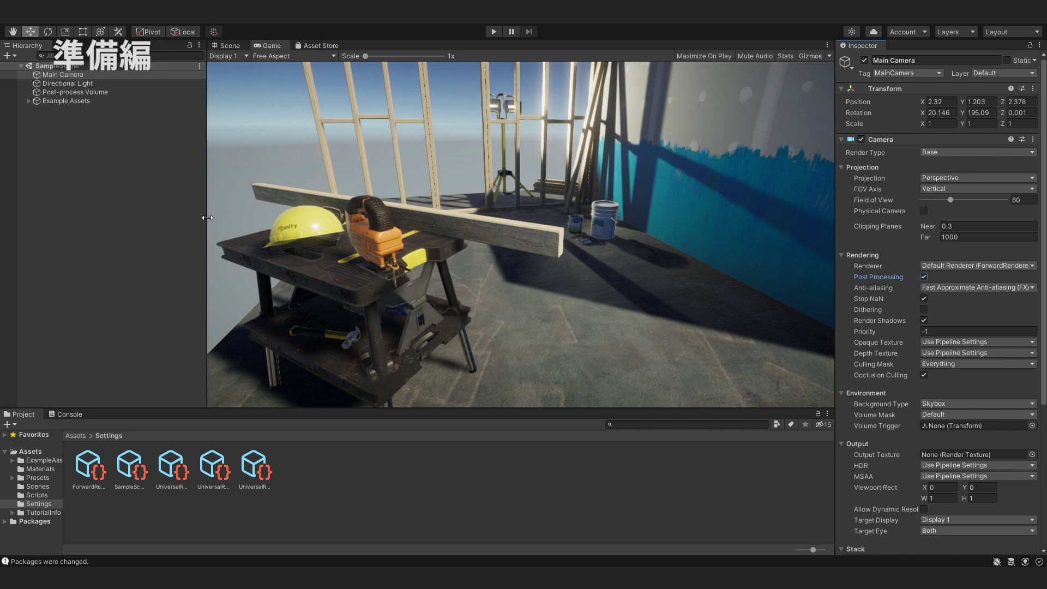
Step: In UniversalRP-HighQuality's Quality settings, toggle HDR to compare the lighting, leaving it on
left_click(181, 474)
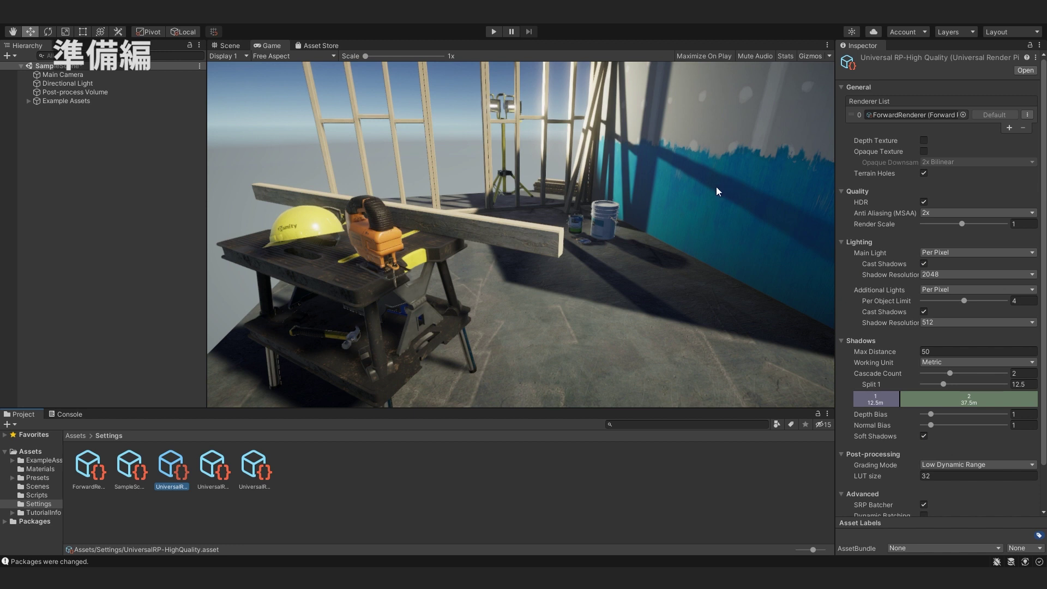
left_click(860, 192)
left_click(859, 192)
left_click(923, 203)
left_click(924, 202)
left_click(924, 203)
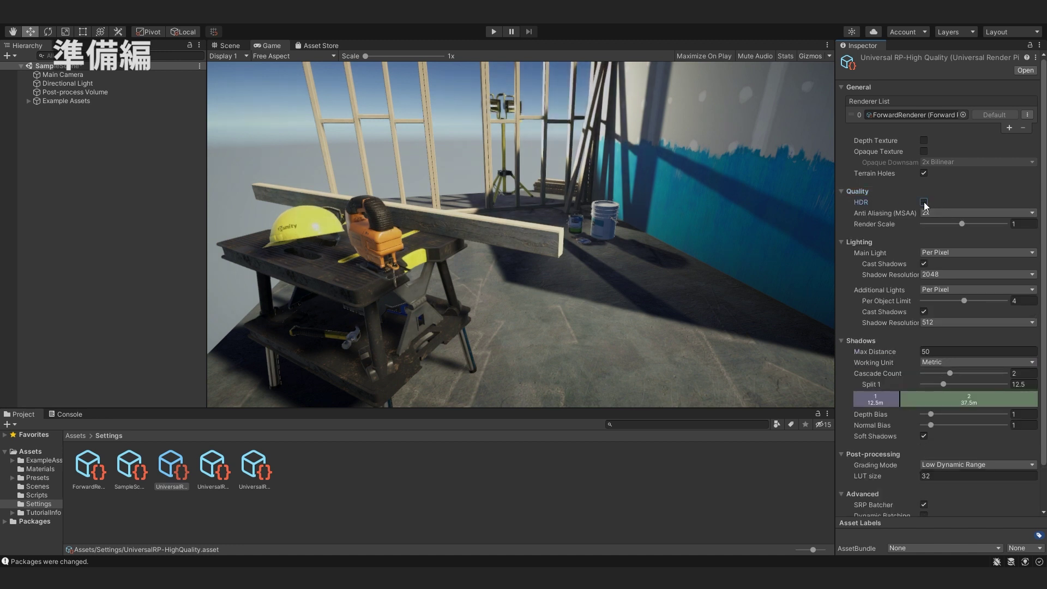
left_click(923, 203)
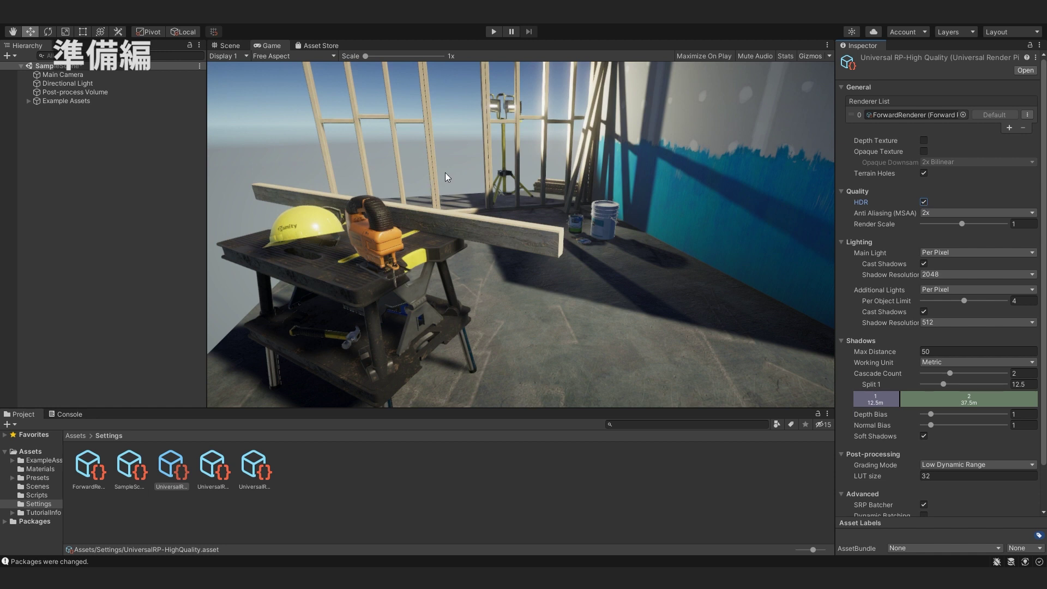
Step: Deselect the UniversalRP-HighQuality asset to clear the Inspector
left_click(126, 90)
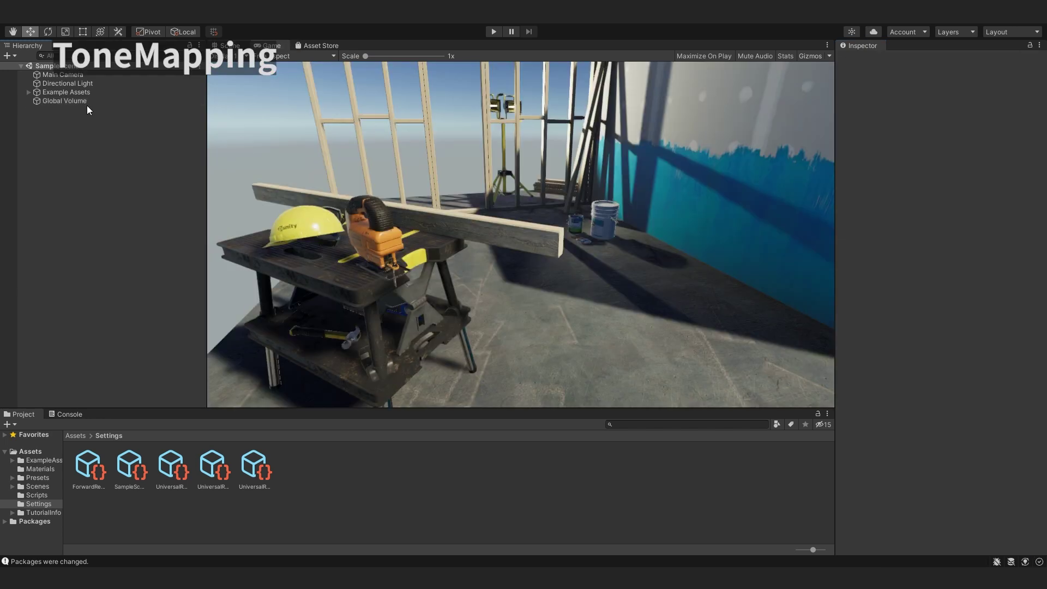
left_click(87, 102)
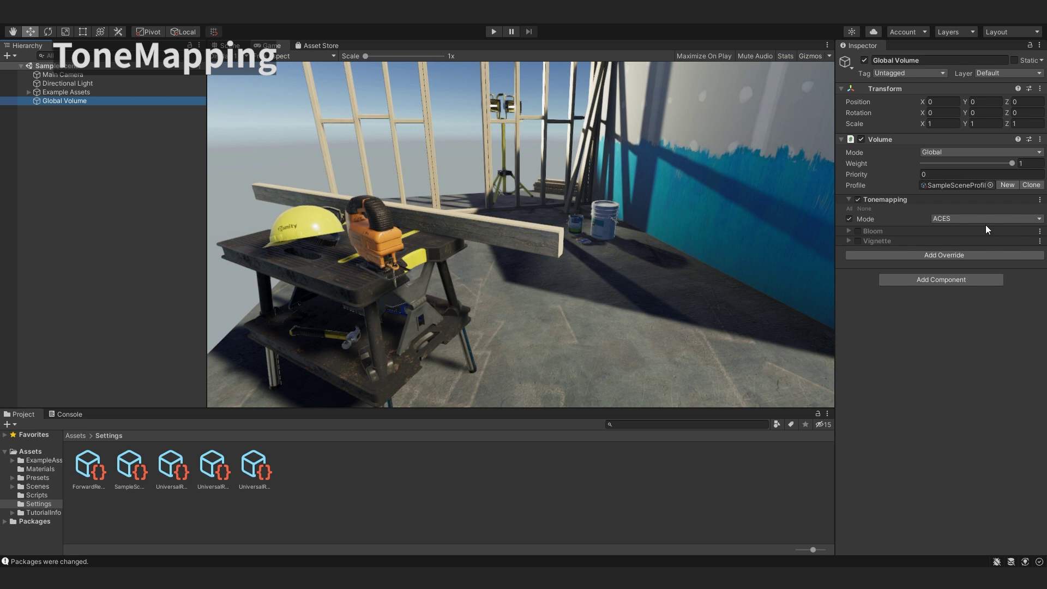
left_click(944, 217)
left_click(954, 227)
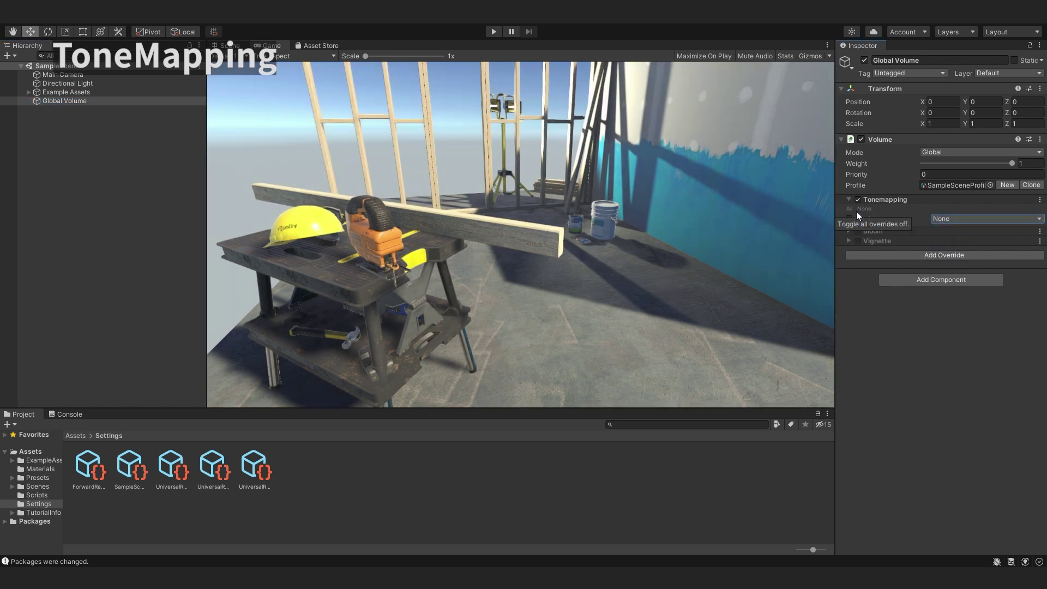
left_click(945, 218)
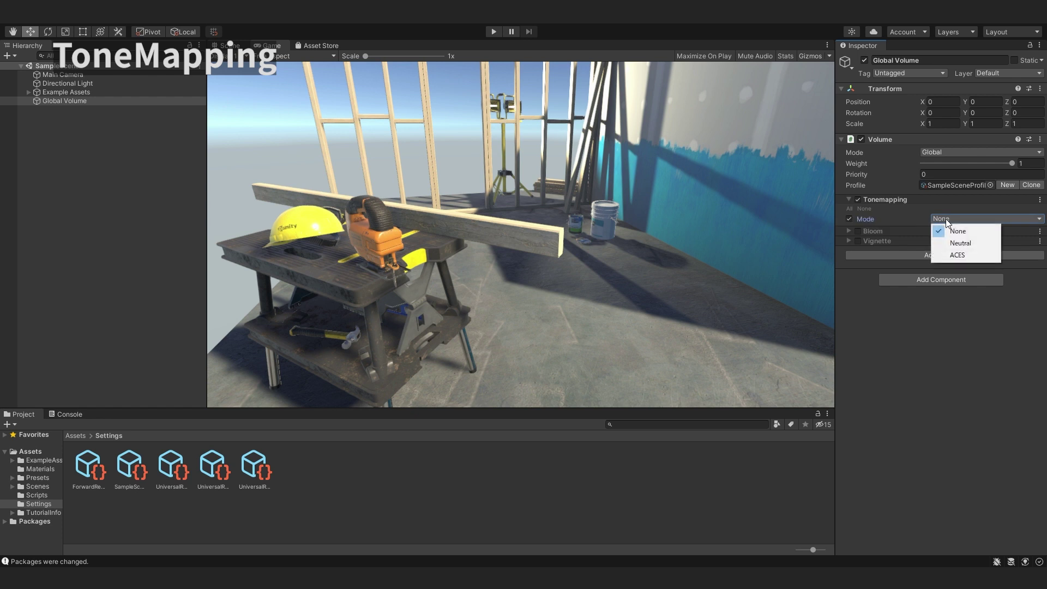
left_click(969, 244)
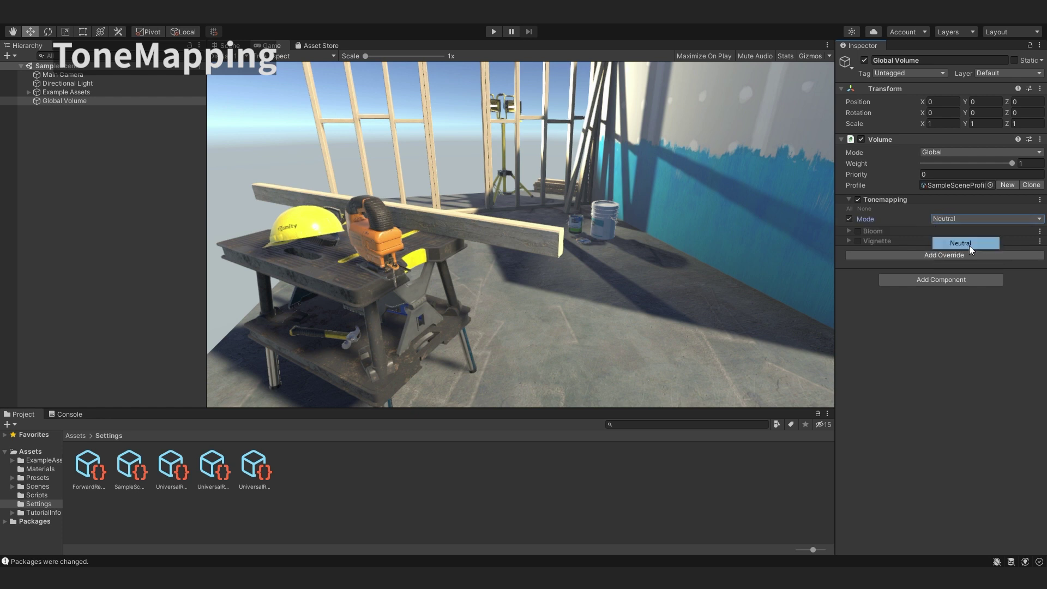
left_click(964, 220)
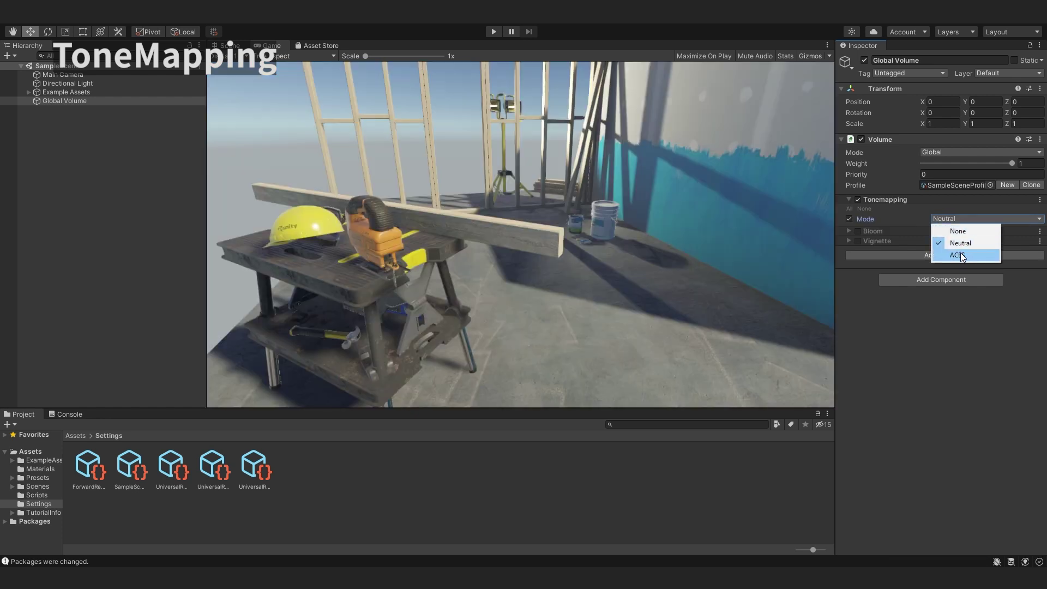
left_click(959, 256)
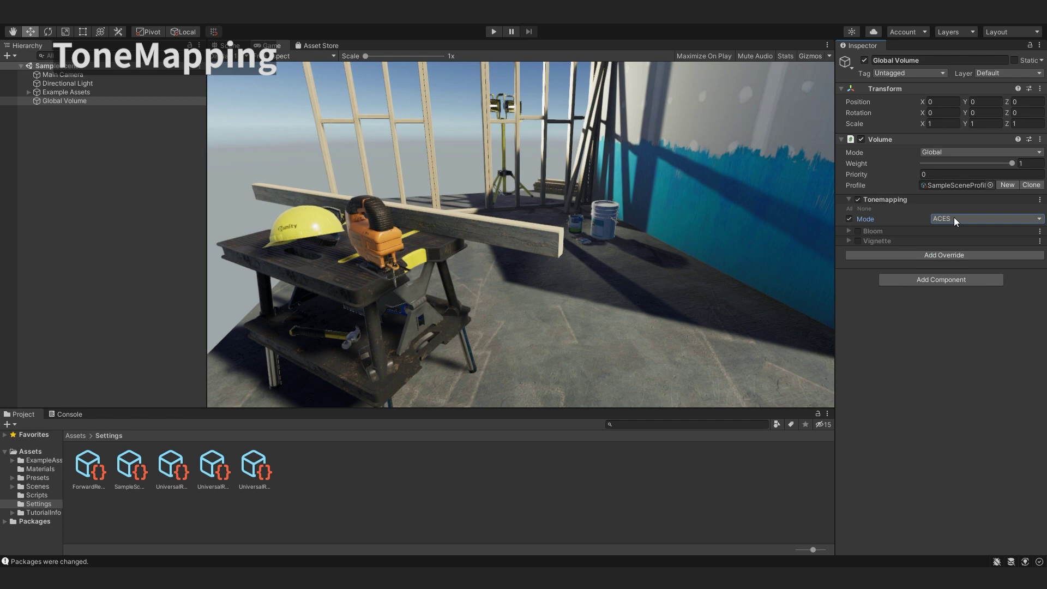
left_click(953, 217)
left_click(945, 244)
left_click(958, 221)
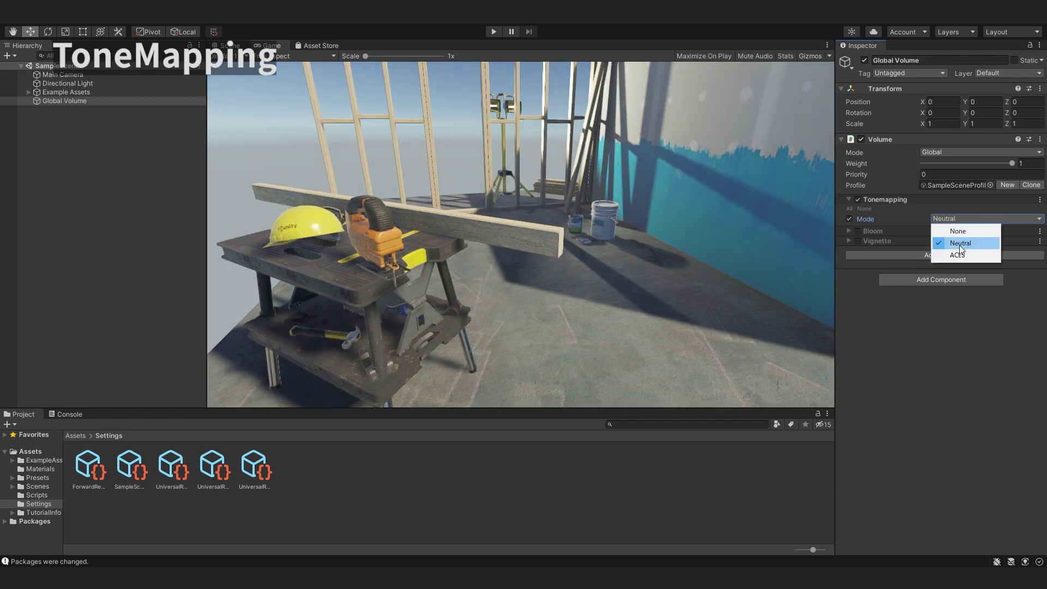
left_click(959, 246)
left_click(959, 218)
left_click(959, 231)
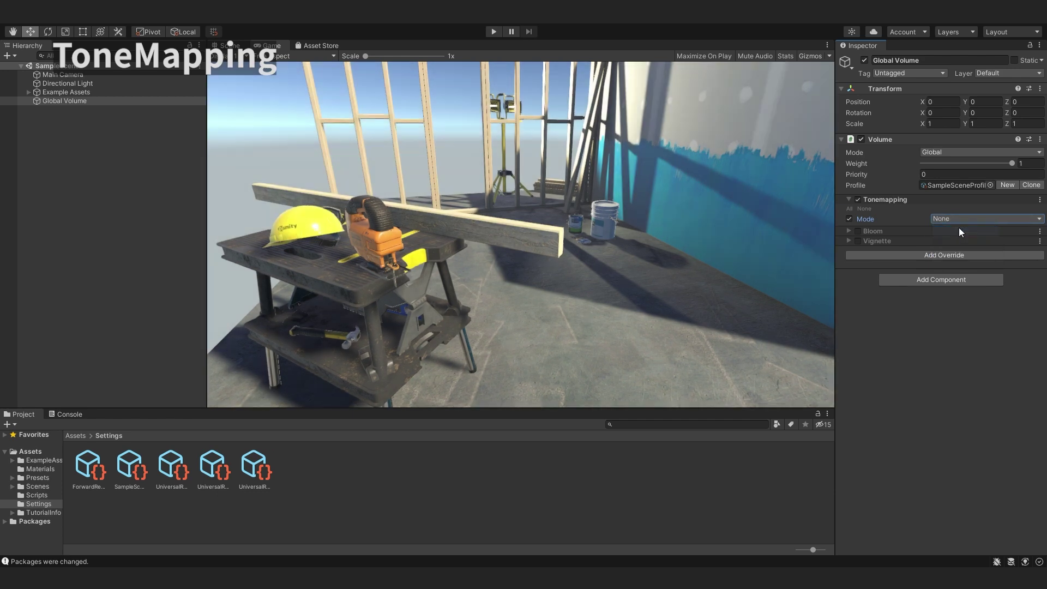
left_click(959, 217)
left_click(950, 252)
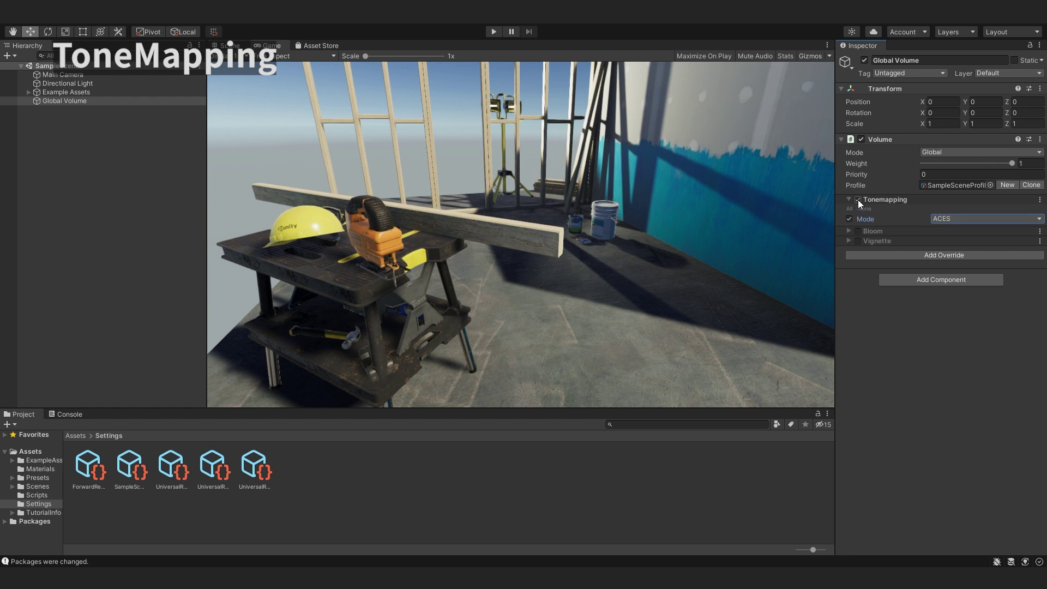
left_click(981, 219)
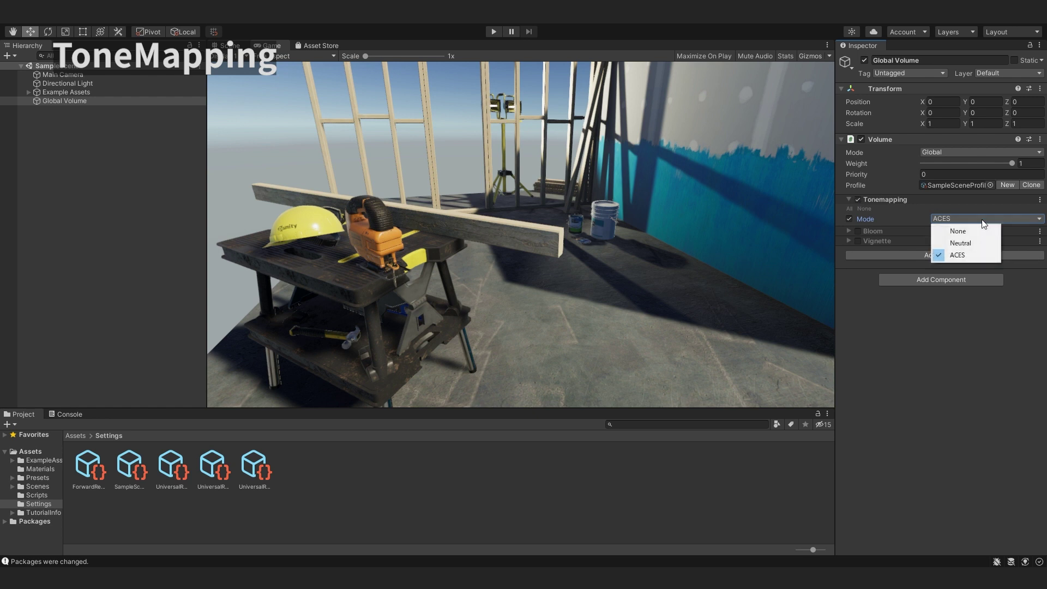
left_click(974, 240)
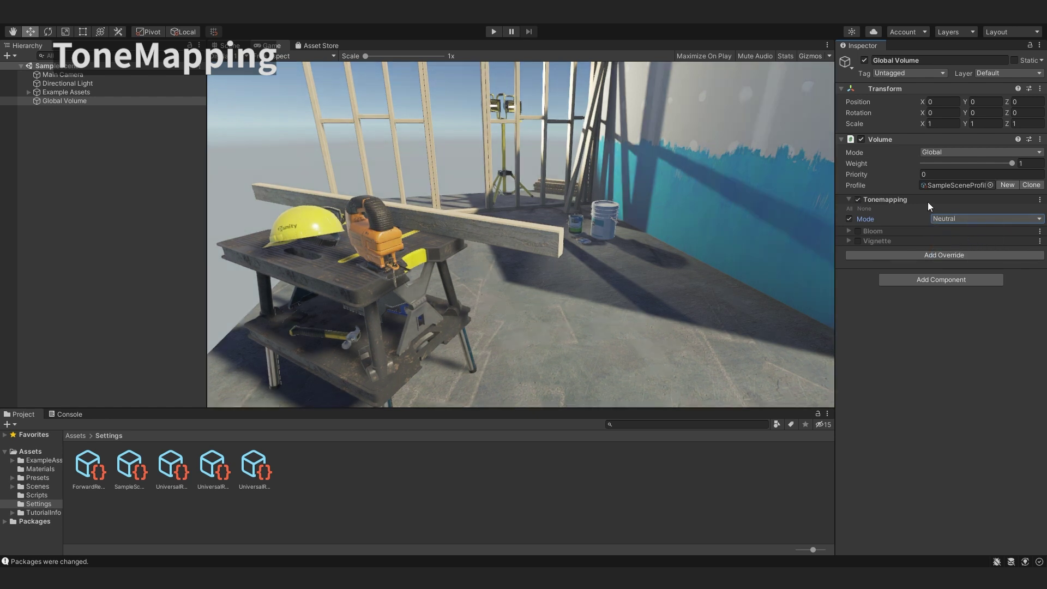
left_click(983, 221)
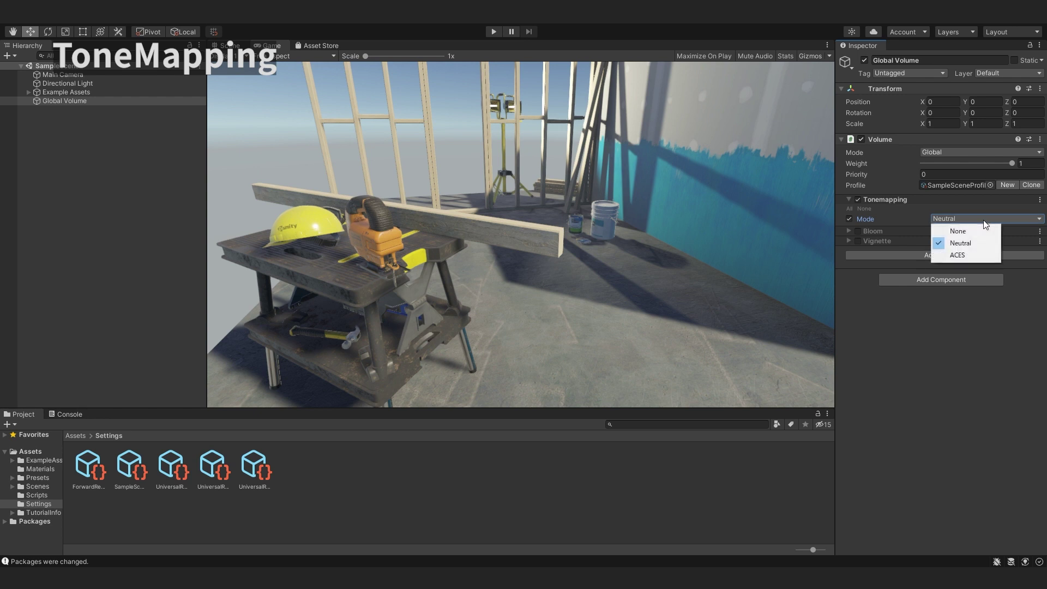
left_click(972, 257)
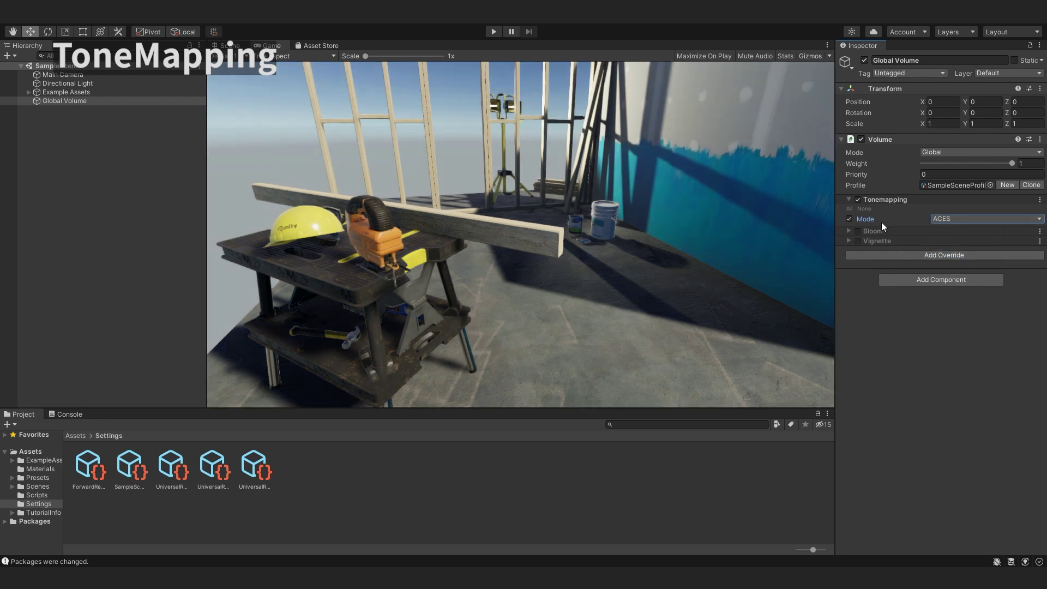
Step: Disable Tonemapping, enable and expand Bloom, and drag its Threshold lower to strengthen the glow
left_click(858, 200)
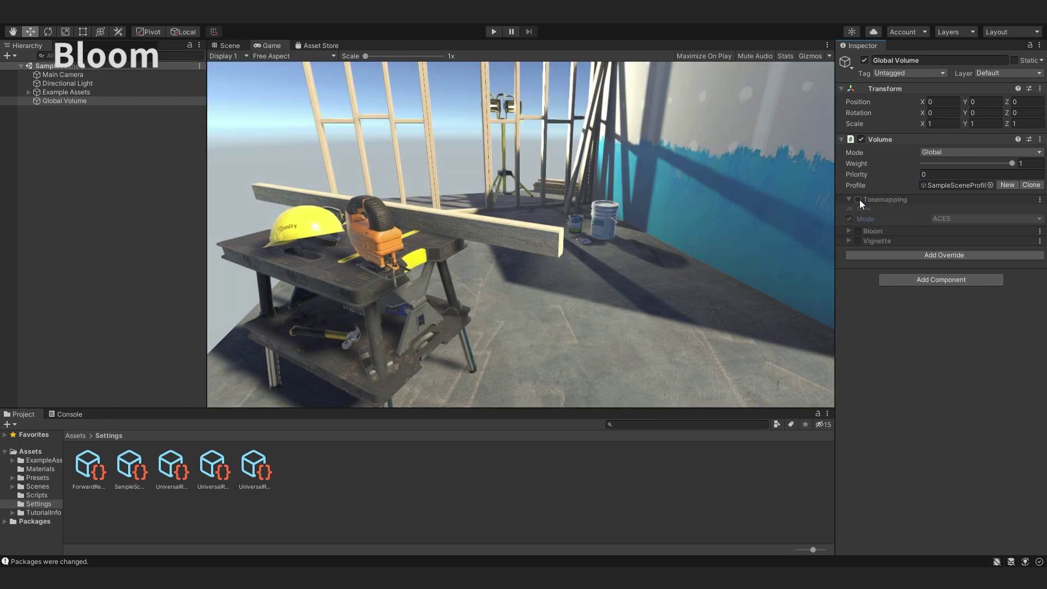
left_click(856, 231)
left_click(849, 230)
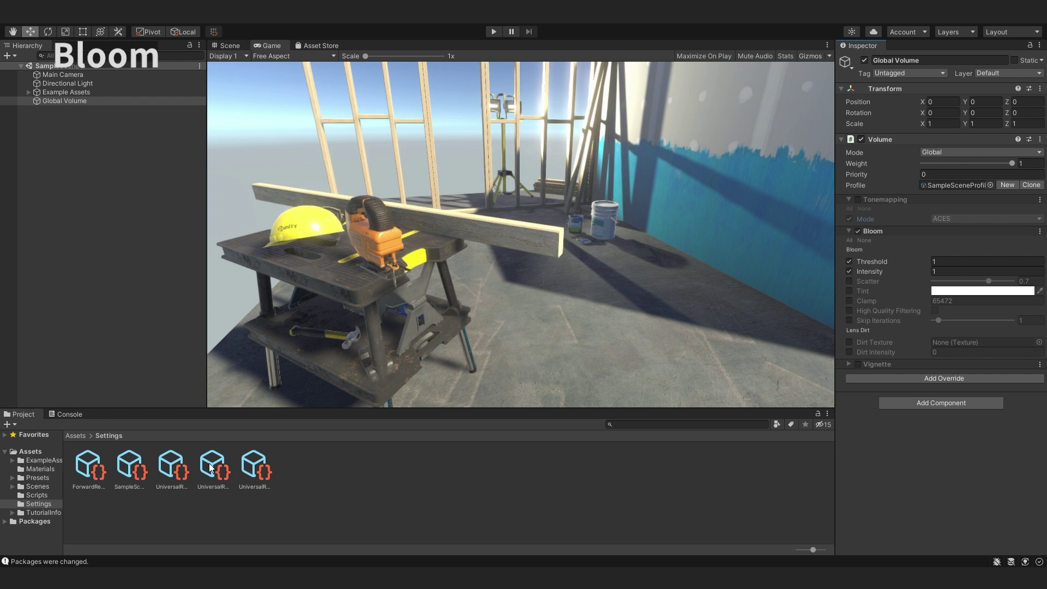
left_click(121, 94)
left_click(120, 102)
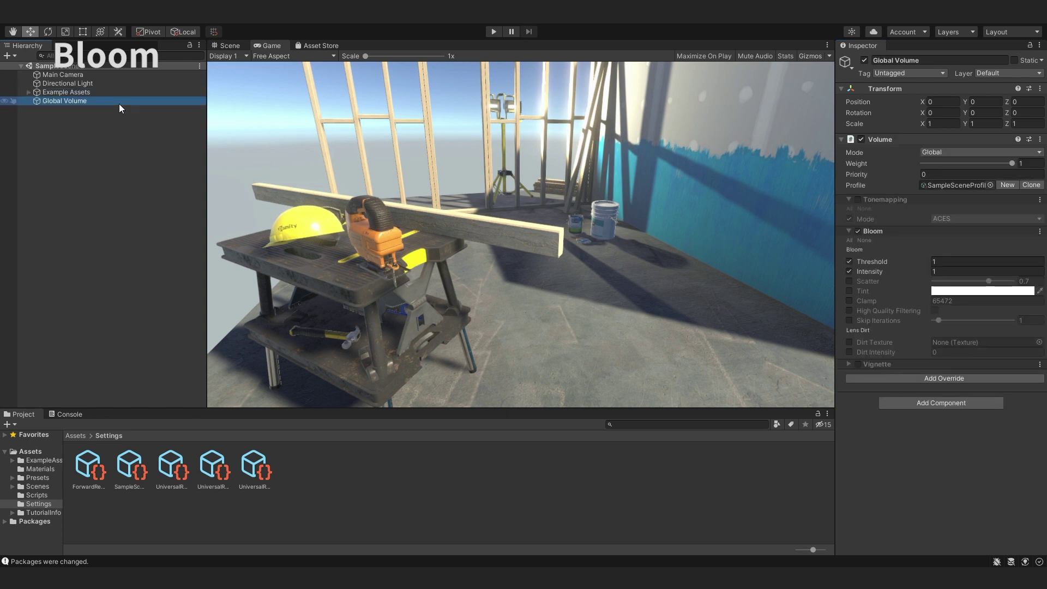
mouse_move(871, 268)
left_click(917, 261)
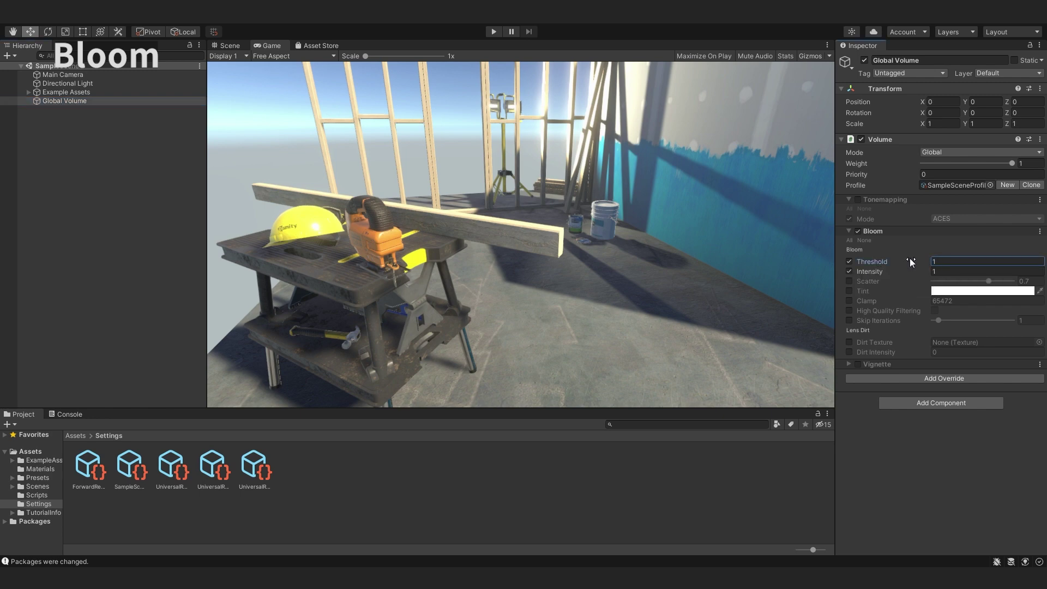
mouse_move(903, 255)
left_mouse_down()
mouse_move(881, 251)
mouse_move(905, 253)
left_mouse_up()
Step: Toggle Bloom off and on repeatedly to compare, leaving it on and its settings collapsed
left_click(855, 231)
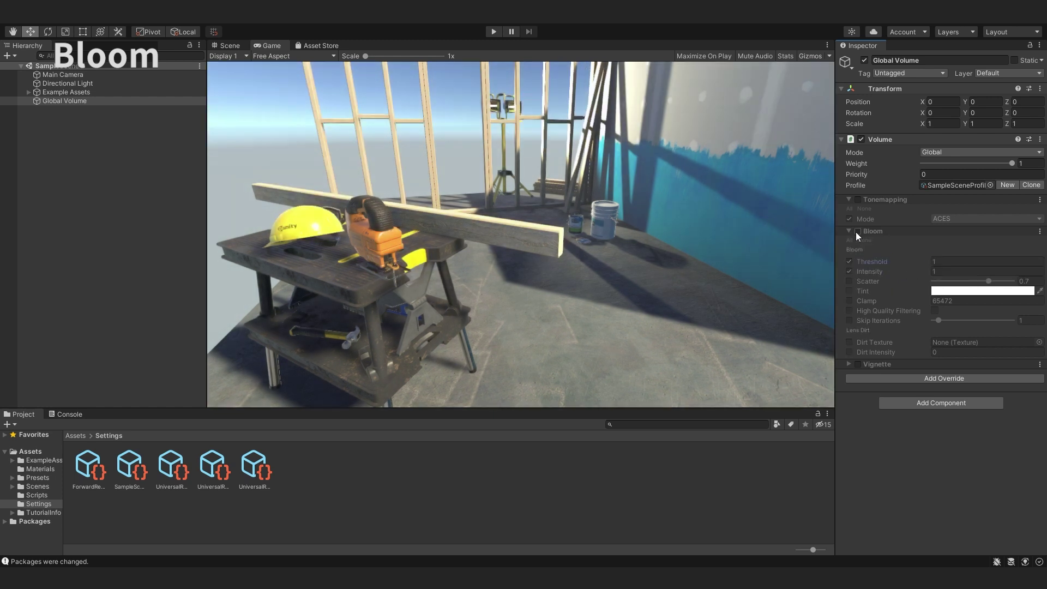
left_click(857, 231)
left_click(857, 231)
left_click(857, 231)
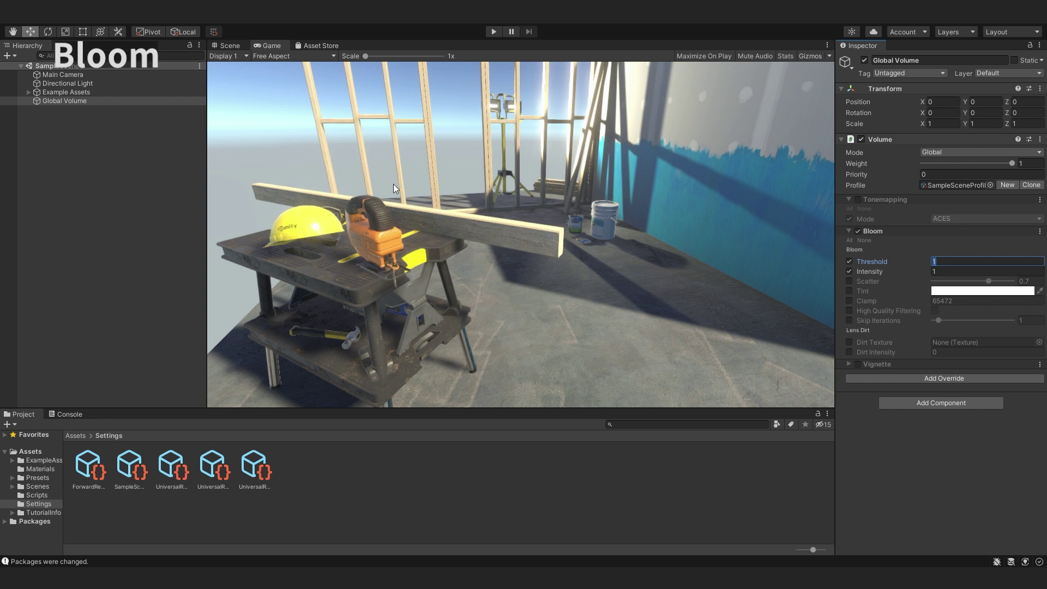
left_click(858, 231)
left_click(858, 231)
left_click(857, 232)
left_click(857, 231)
left_click(857, 231)
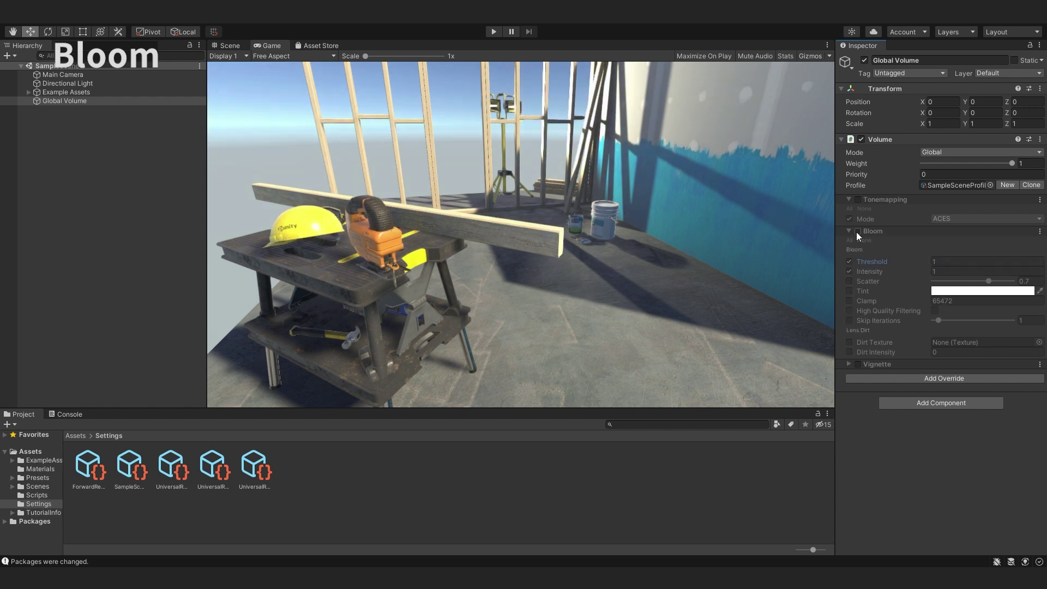
left_click(857, 231)
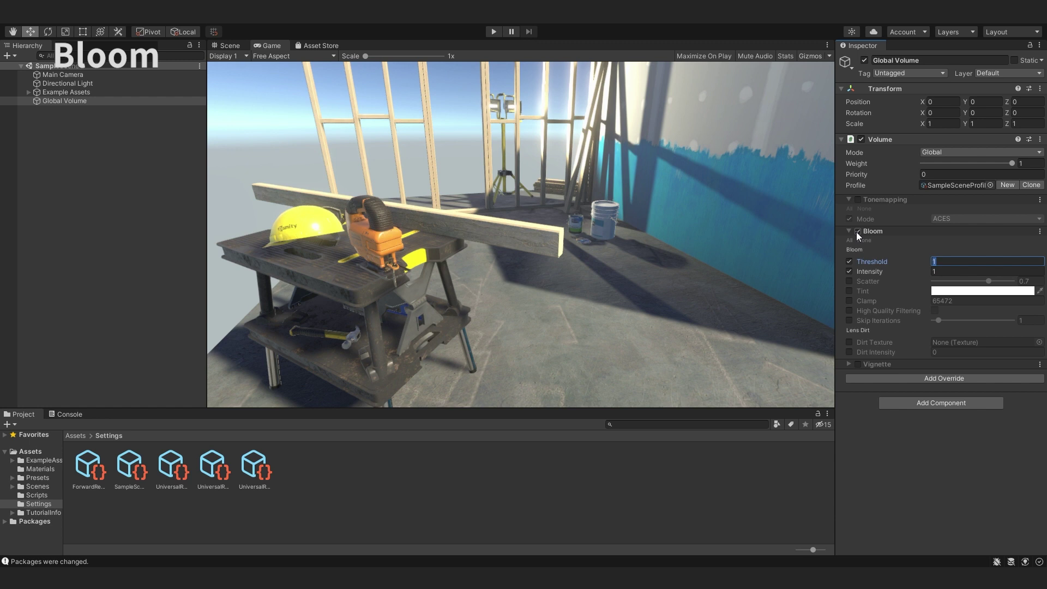
left_click(848, 232)
Step: Turn off Bloom, enable and expand Vignette, and strengthen its darkened edges
left_click(858, 231)
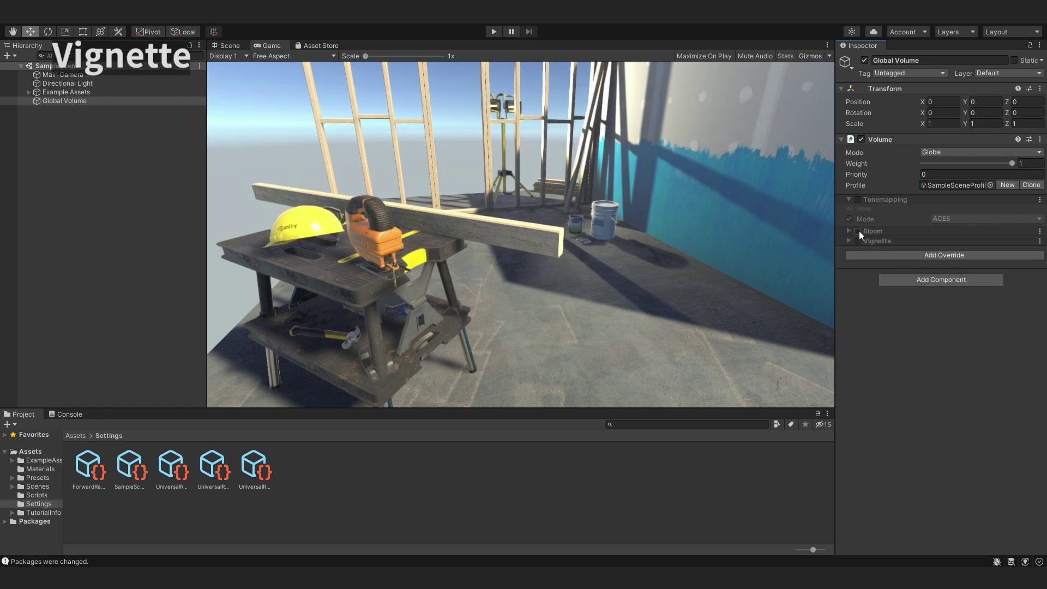
left_click(857, 241)
left_click(848, 241)
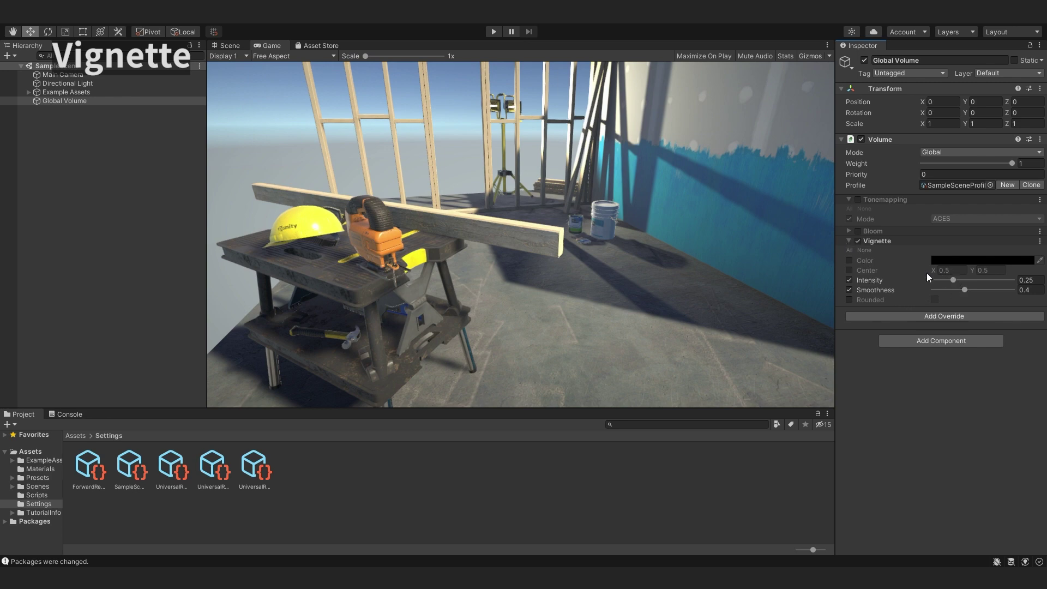
mouse_move(958, 280)
left_mouse_down()
mouse_move(1014, 299)
mouse_move(983, 287)
left_mouse_up()
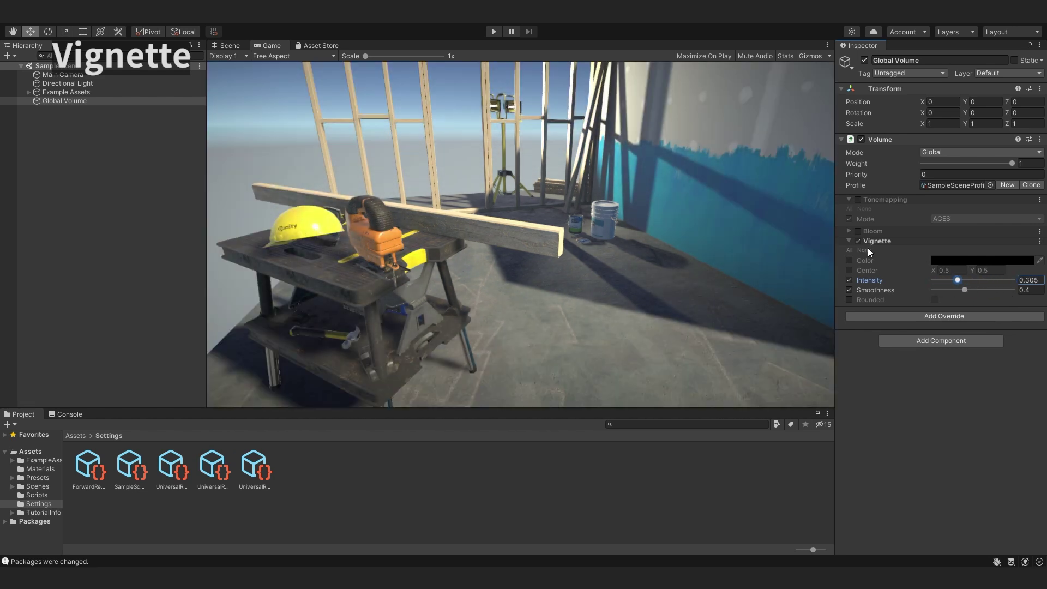
Step: Compare the vignette on and off, then settle its Intensity at 0.389
left_click(857, 240)
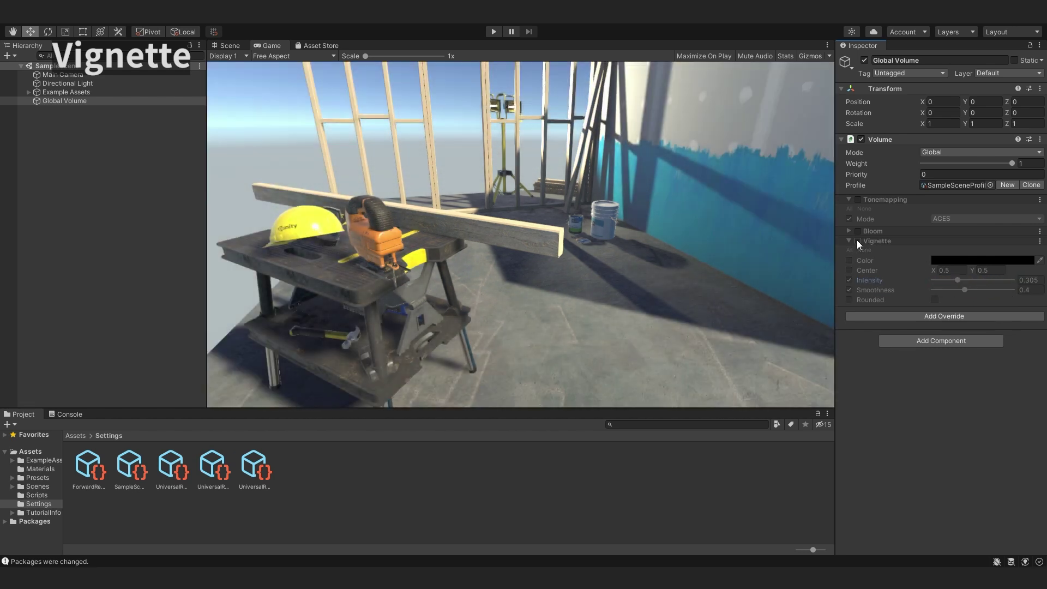
left_click(857, 240)
left_click(857, 241)
left_click(857, 241)
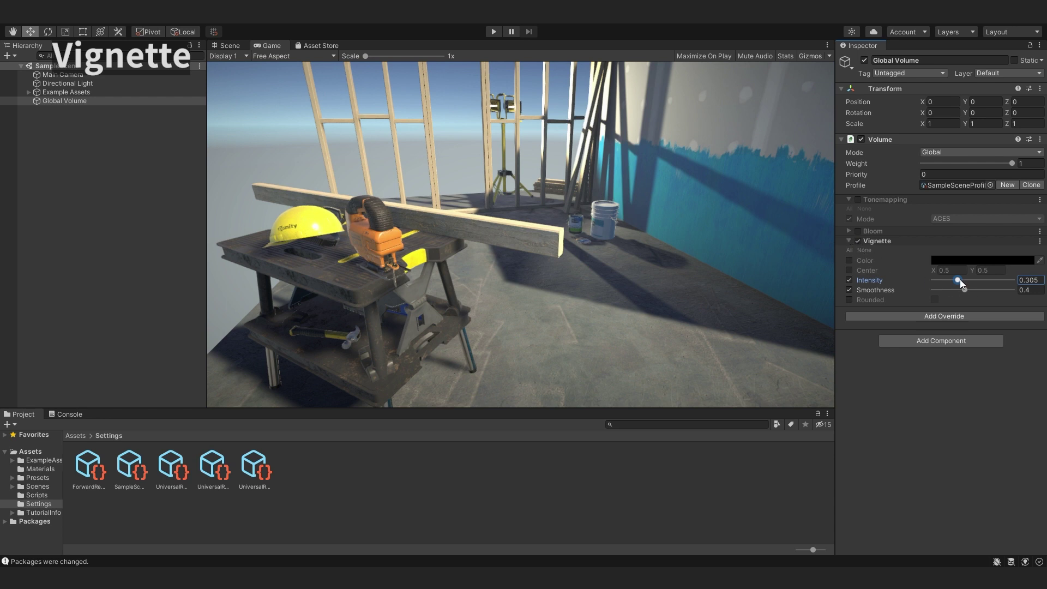
left_click_drag(960, 279, 975, 292)
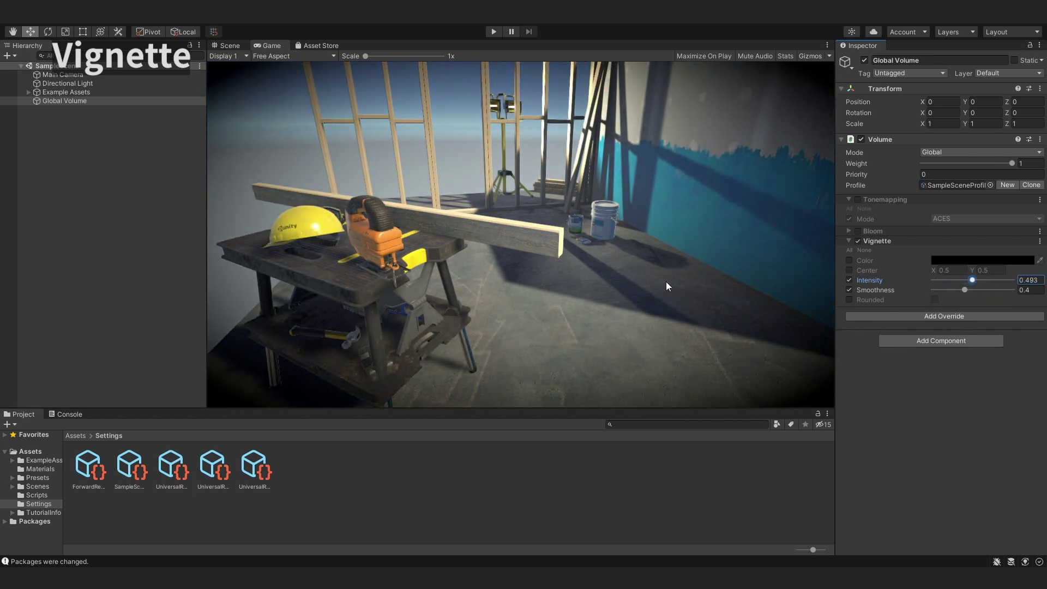
left_click_drag(960, 280, 964, 279)
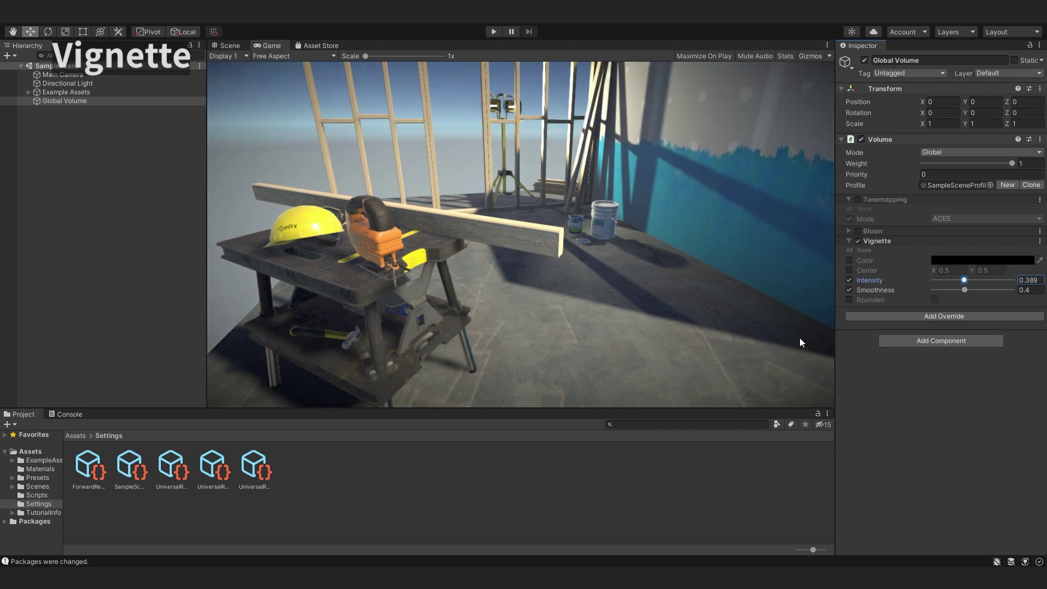
Step: Re-enable Bloom and Tonemapping, keeping the Vignette override switched on
left_click(858, 241)
left_click(858, 230)
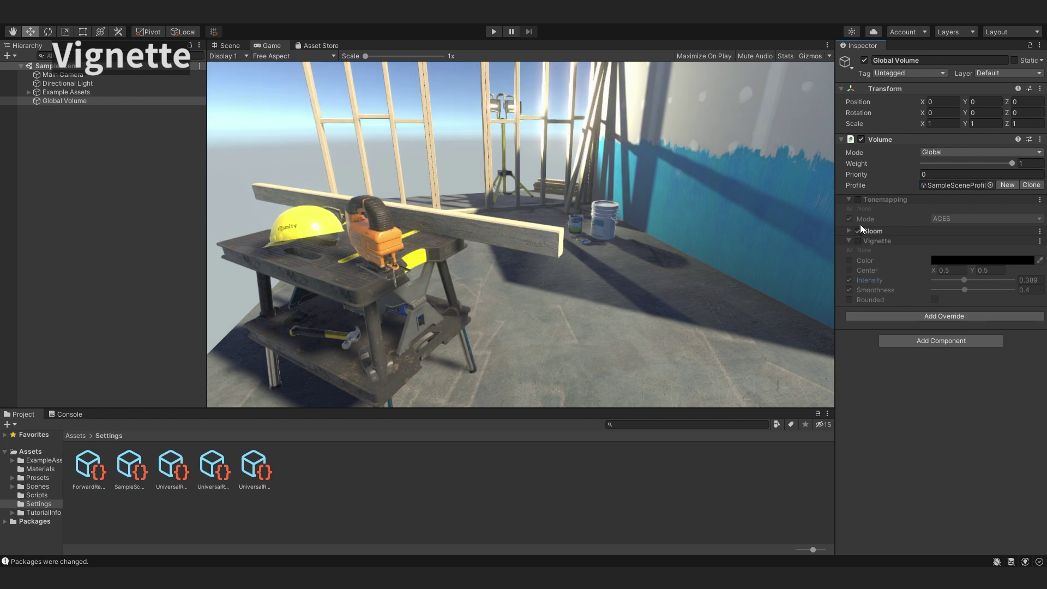
left_click(858, 199)
left_click(858, 241)
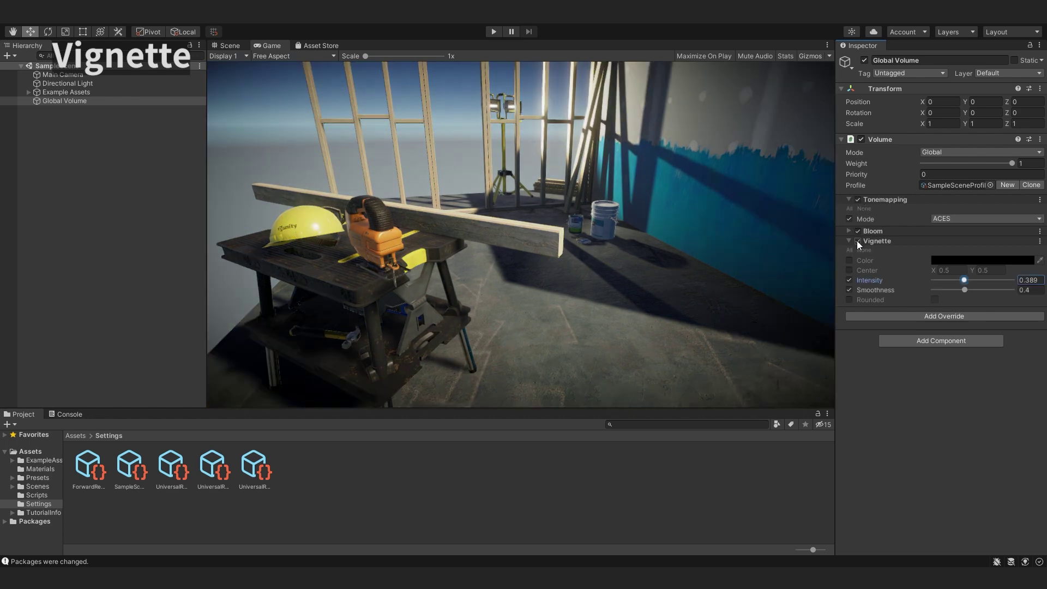
Step: Lower Vignette Intensity to 0.284 and leave the Bloom settings collapsed
left_click(955, 281)
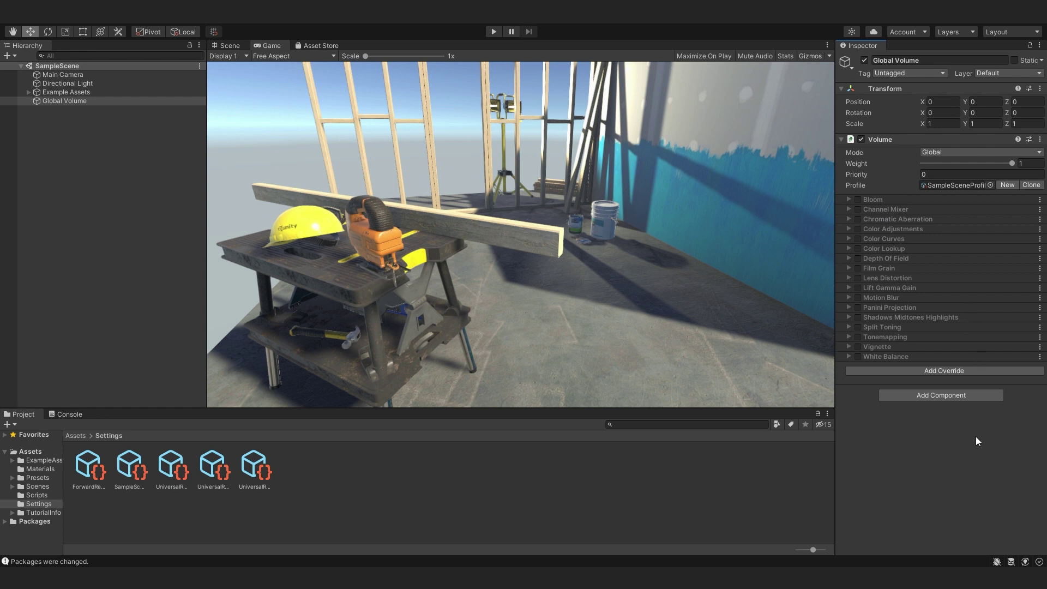
left_click(885, 199)
left_click(885, 200)
Step: Enable Channel Mixer and reduce the red channel's green contribution from 58 to 27
left_click(849, 211)
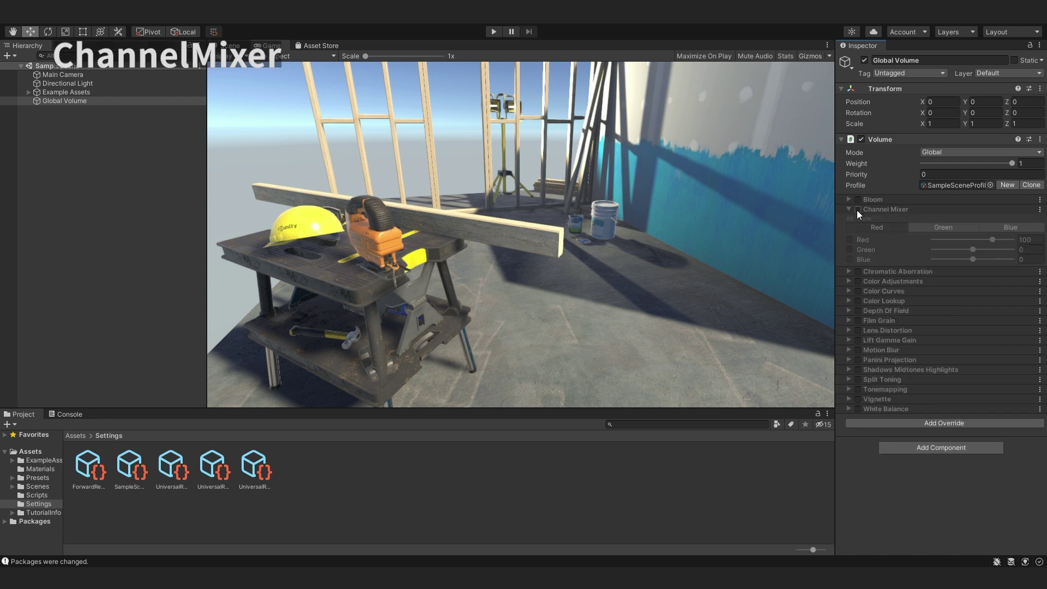
left_click(857, 209)
left_click(849, 218)
left_click(849, 249)
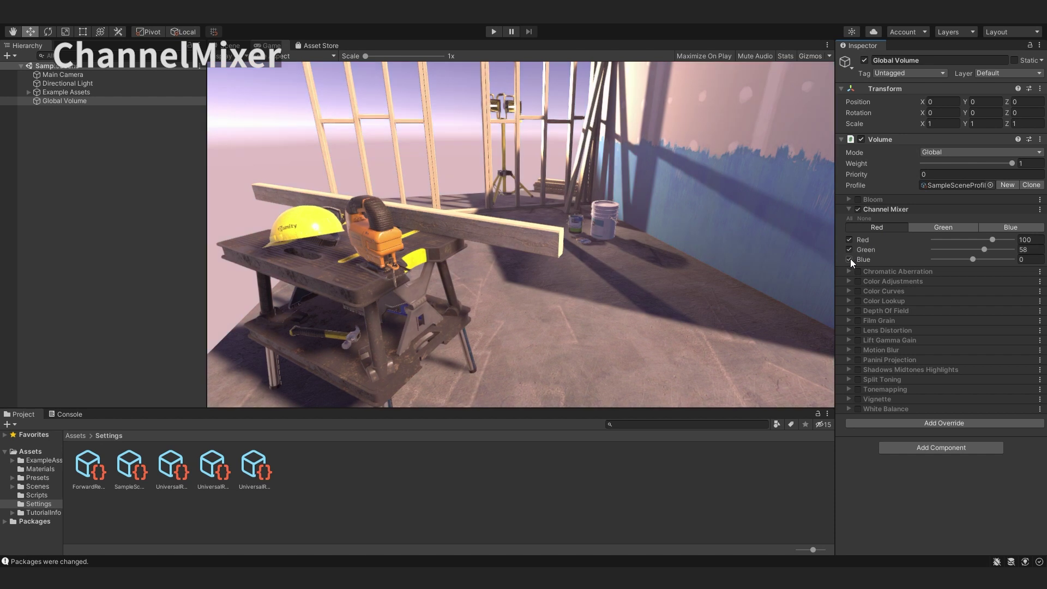
left_click_drag(984, 250, 974, 250)
Step: Boost the green channel's Green value to 156 and adjust the blue channel's Blue value
left_click(943, 227)
left_click(850, 250)
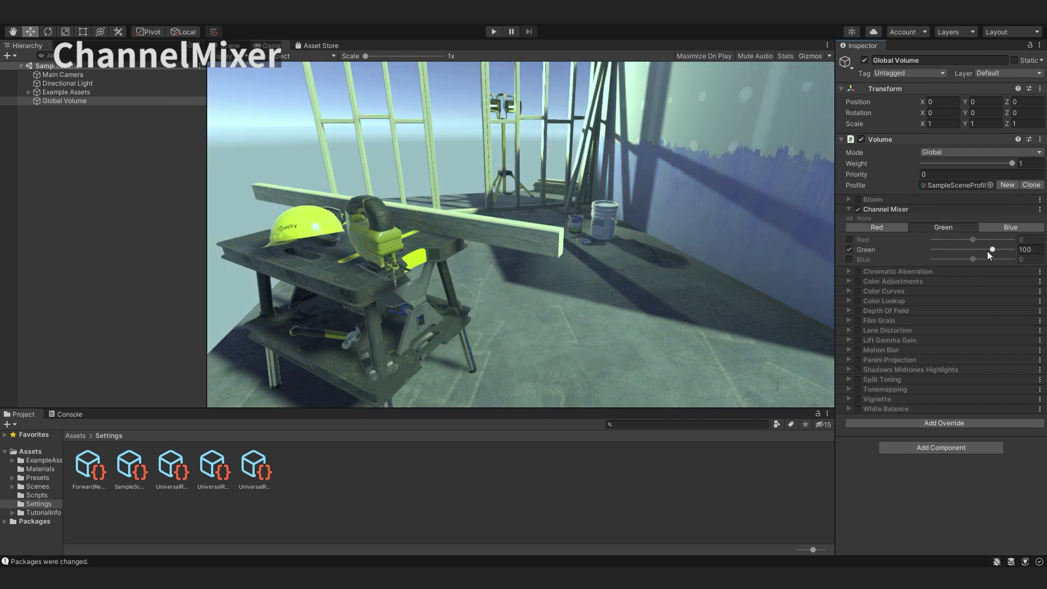
left_click_drag(990, 250, 1003, 250)
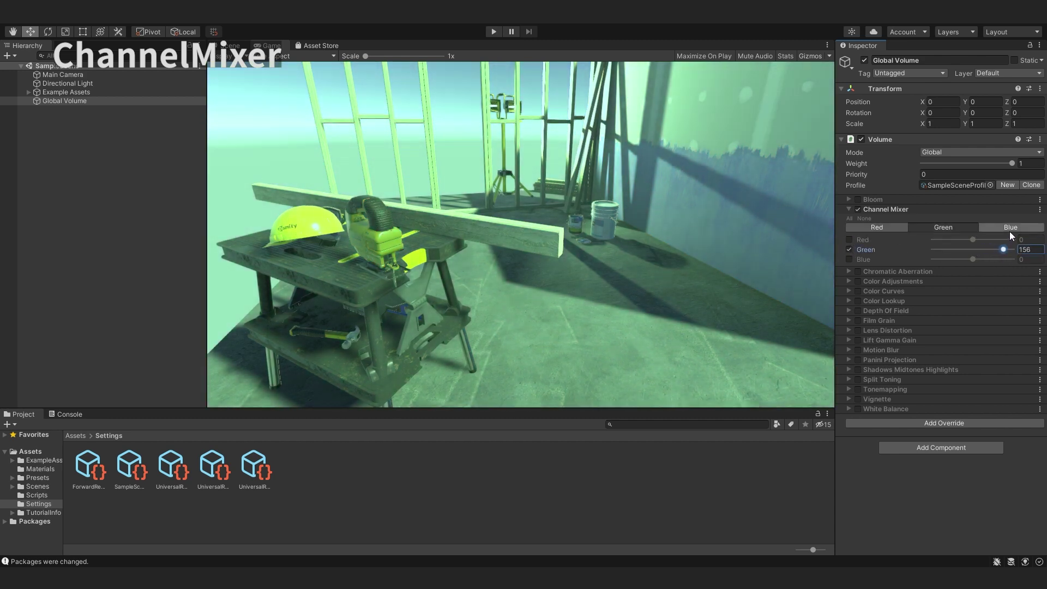
left_click(1009, 232)
left_click(849, 259)
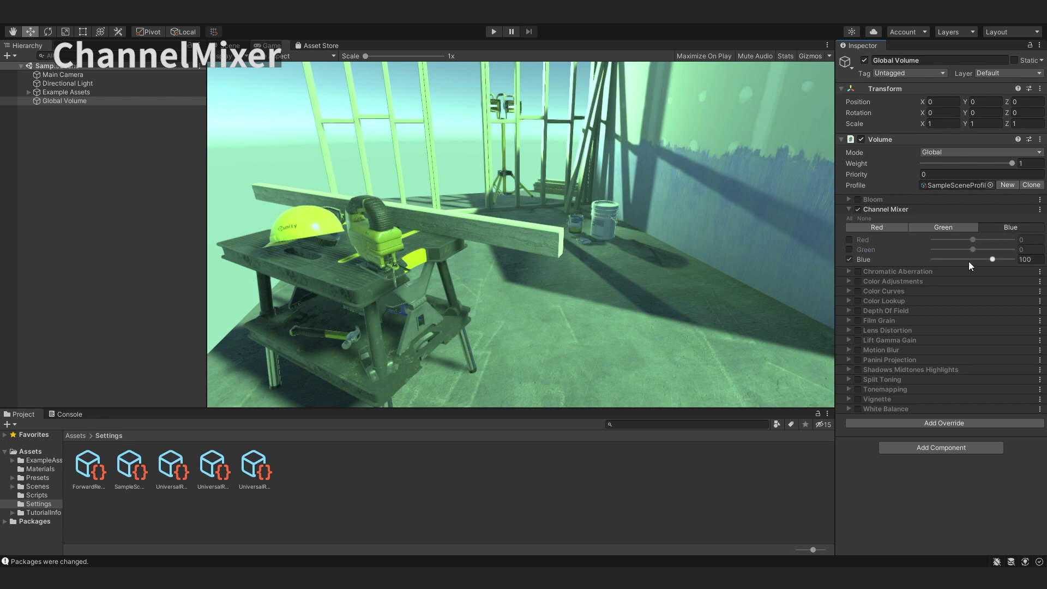
left_click_drag(968, 260, 988, 267)
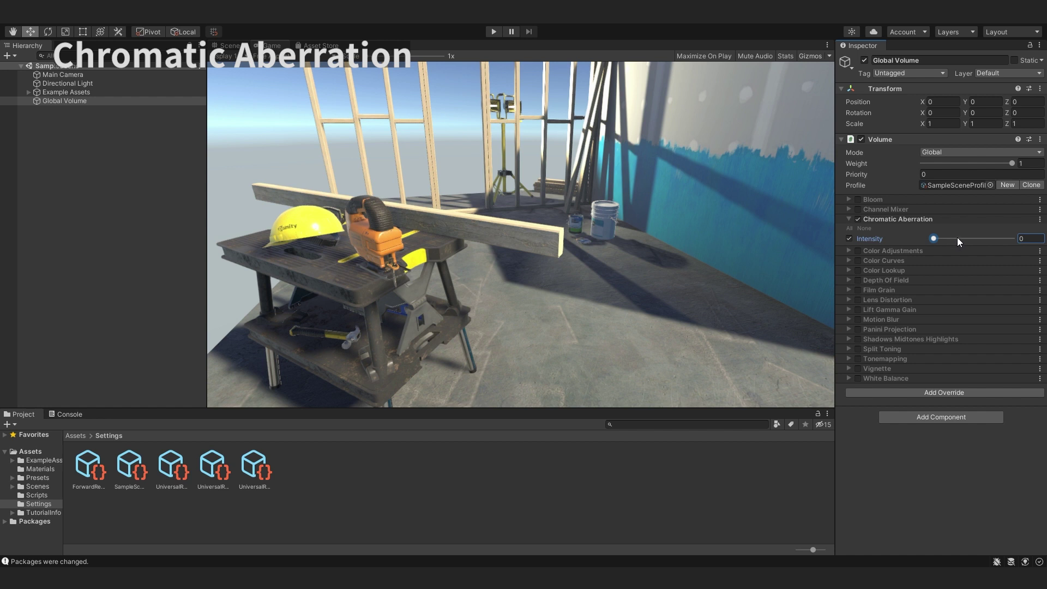
Step: Raise Chromatic Aberration Intensity from 0.514 to 1, compare, then collapse and disable it
left_click_drag(958, 239, 975, 239)
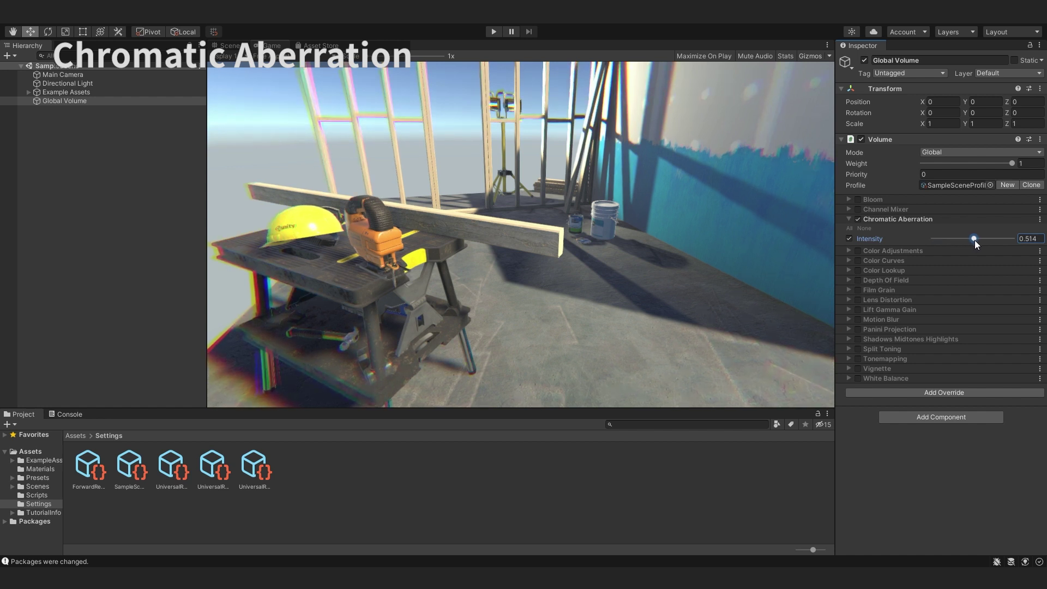
left_click_drag(974, 240, 1040, 273)
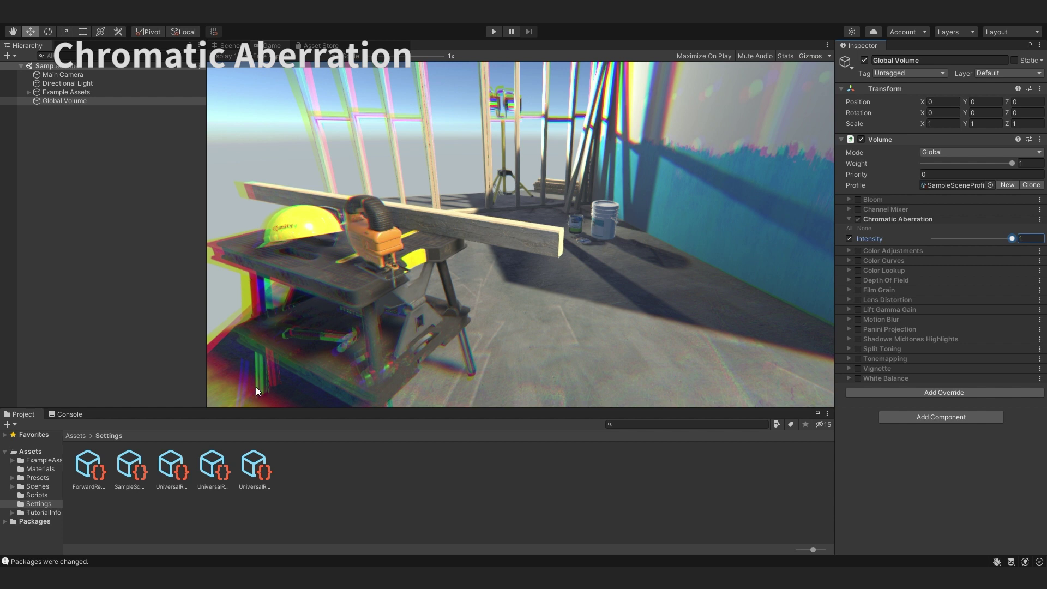
left_click_drag(1012, 238, 1025, 244)
left_click(850, 221)
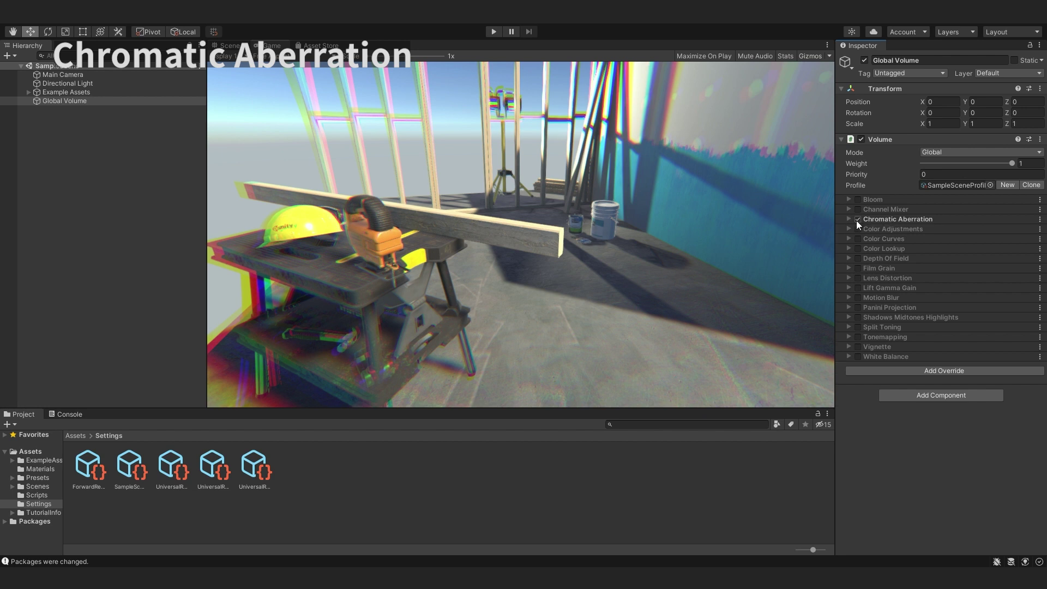
left_click(857, 220)
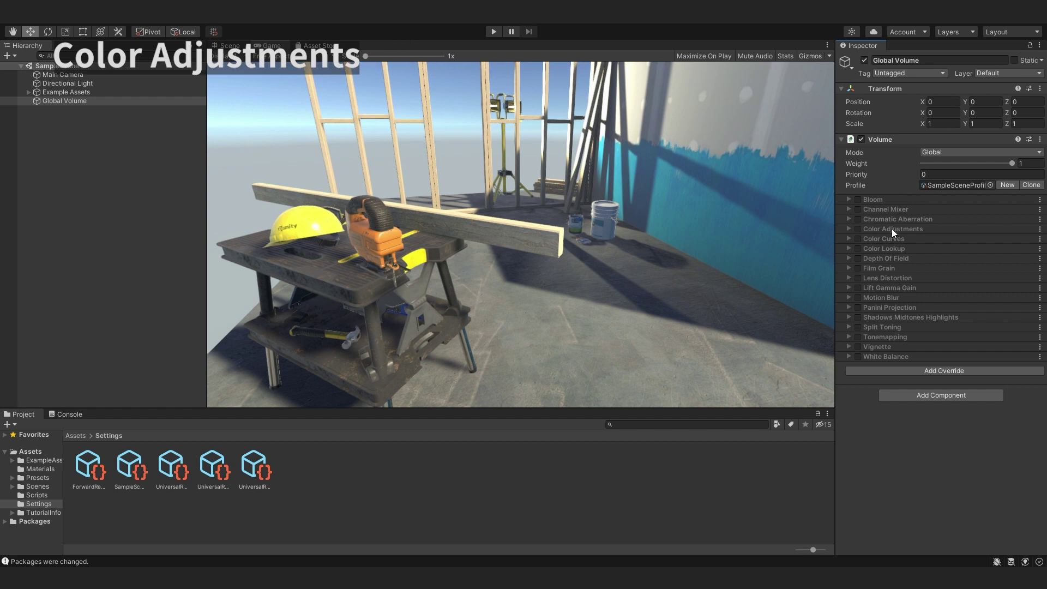
Step: Enable Color Adjustments, raise Post Exposure, then drop Contrast to wash the scene grey
left_click(856, 228)
left_click(850, 228)
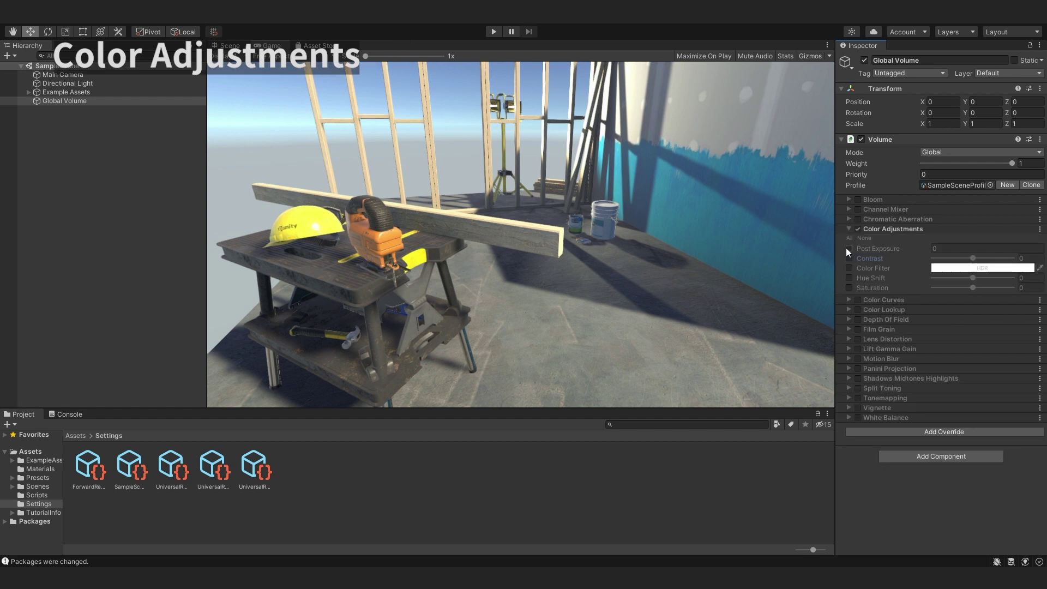
left_click(849, 248)
left_click(848, 258)
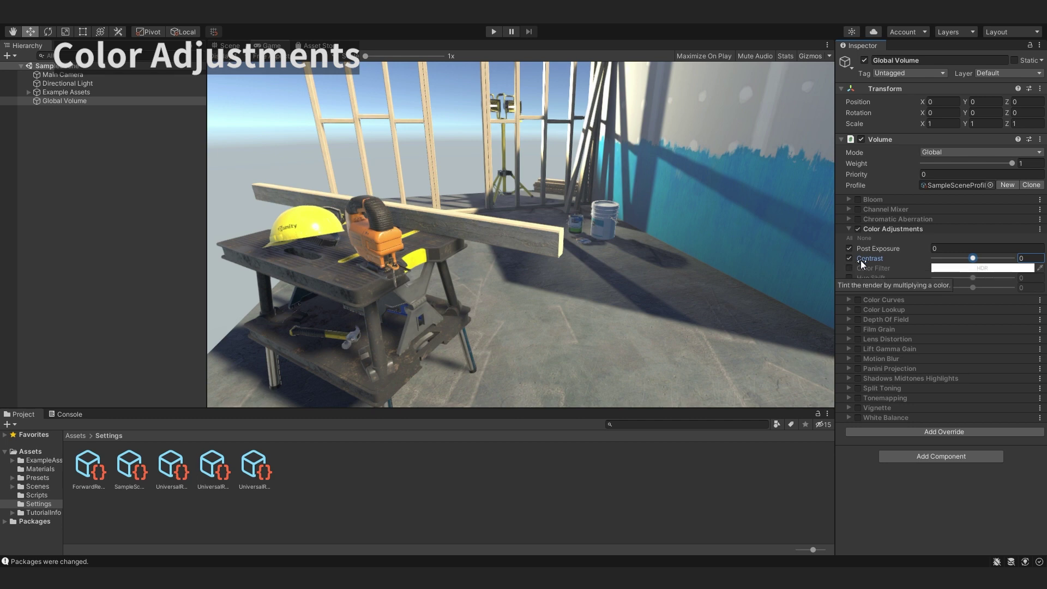
mouse_move(898, 250)
left_mouse_down()
mouse_move(943, 265)
mouse_move(905, 258)
left_mouse_up()
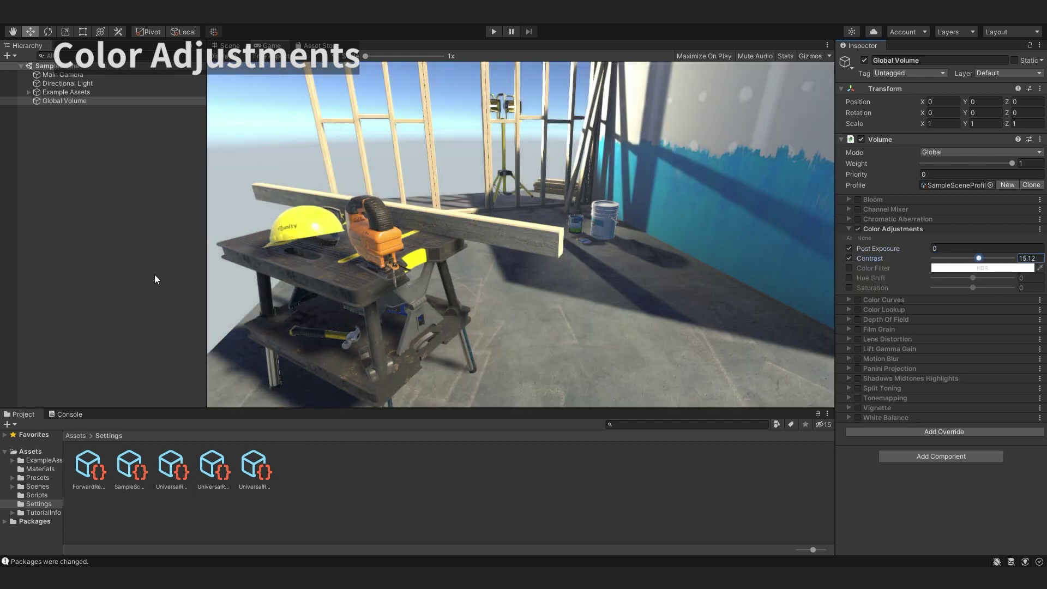
left_click_drag(6, 286, 944, 332)
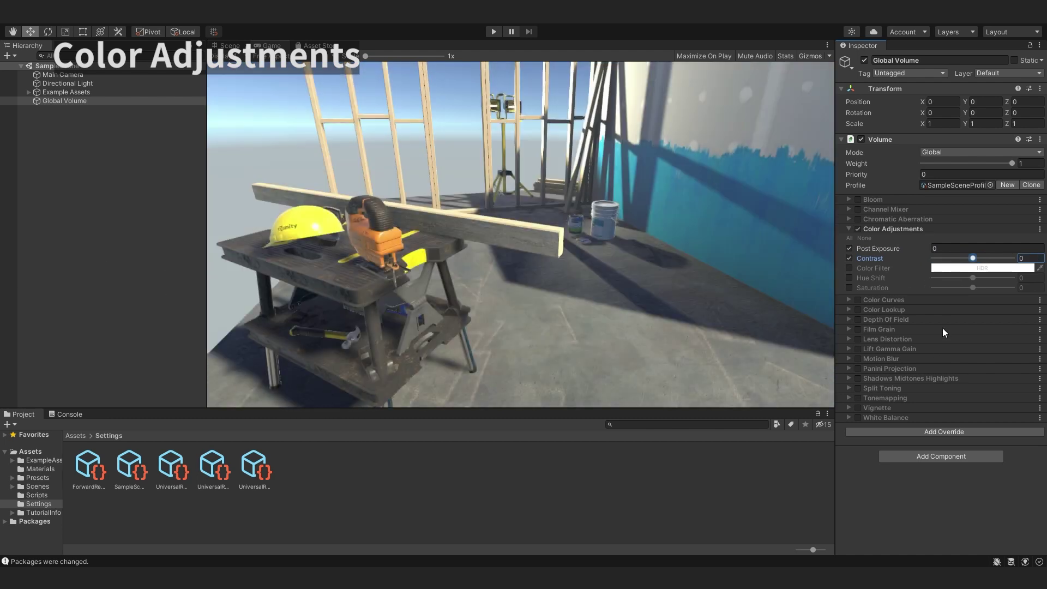
Step: Swap Contrast for a Hue Shift of 135, then clear the overrides and disable Color Adjustments
left_click(849, 259)
left_click(849, 278)
mouse_move(972, 277)
left_mouse_down()
mouse_move(1003, 278)
mouse_move(878, 289)
left_mouse_up()
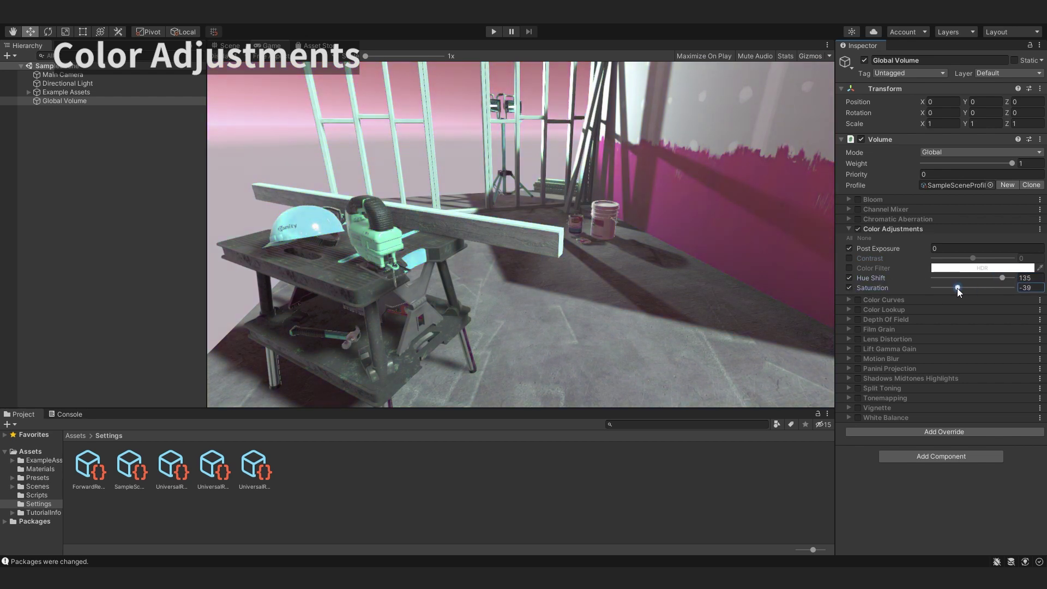
left_click(848, 279)
left_click(860, 238)
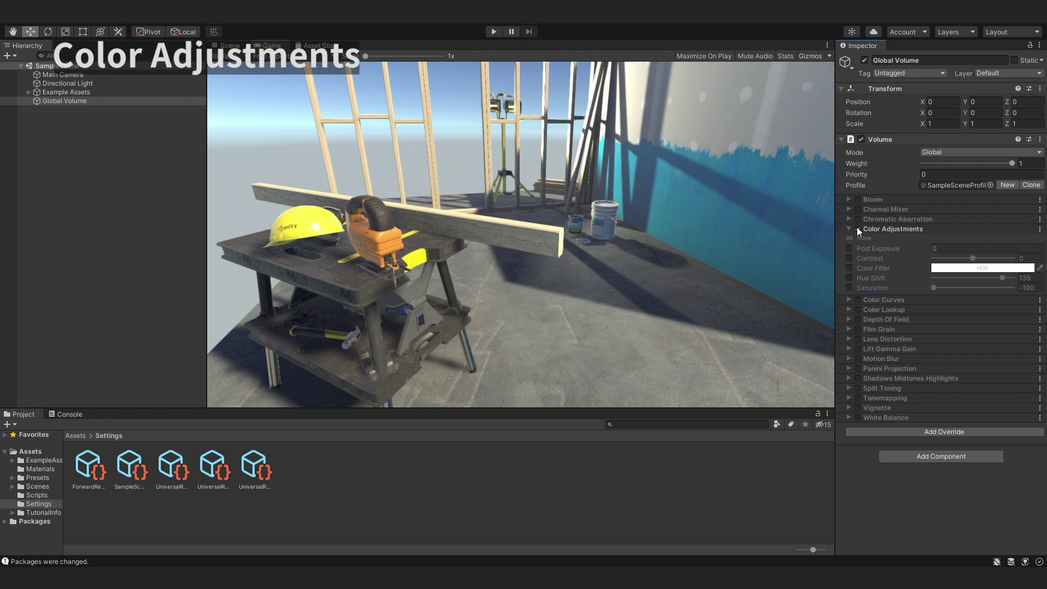
left_click(858, 230)
left_click(846, 240)
Step: Enable Color Curves and browse the curve channels, keeping the Master curve selected
left_click(877, 241)
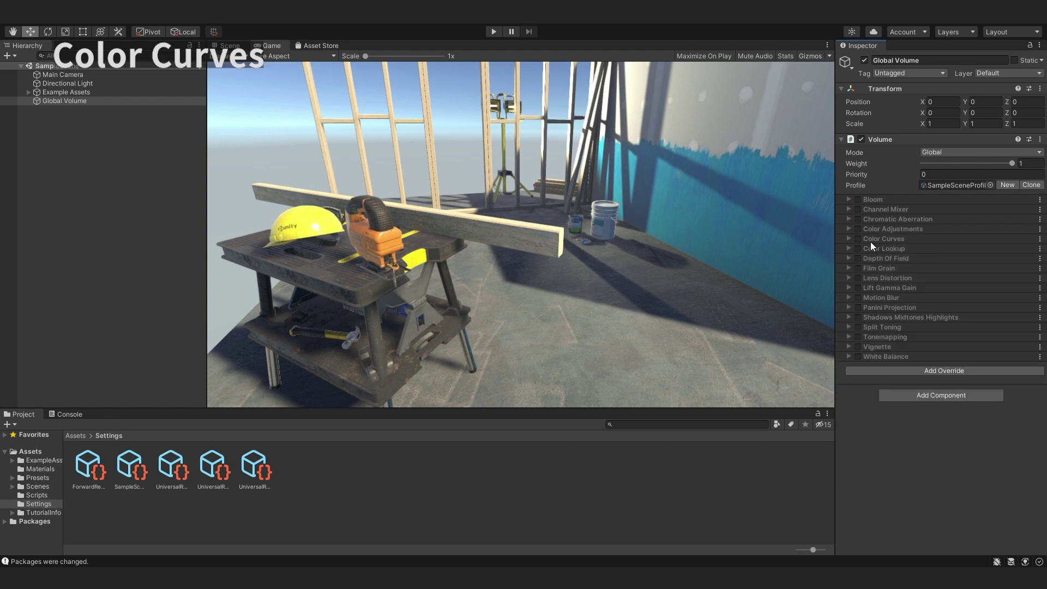
left_click(867, 240)
left_click(857, 239)
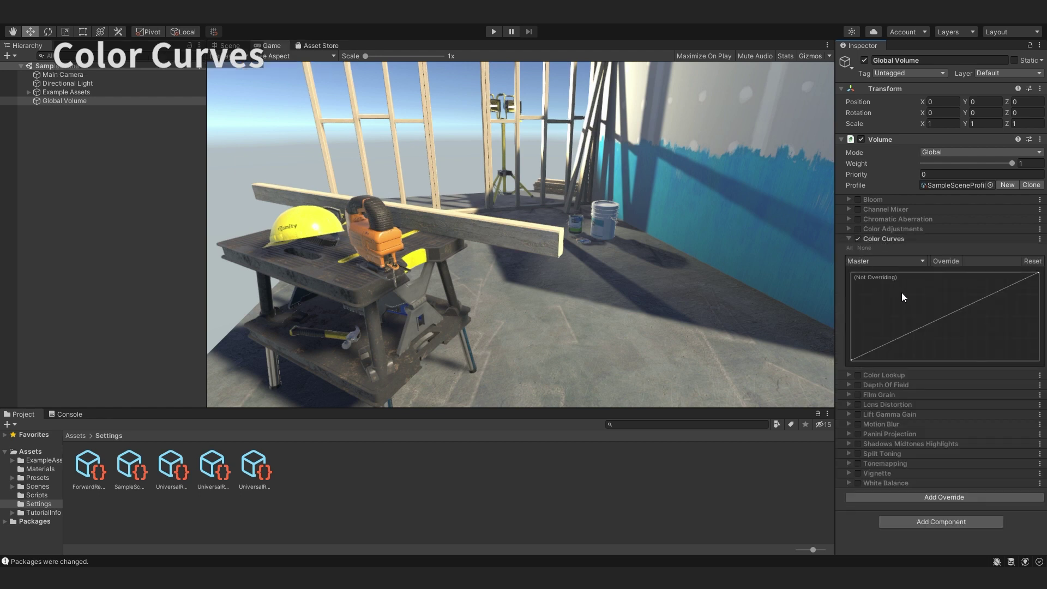
left_click(894, 262)
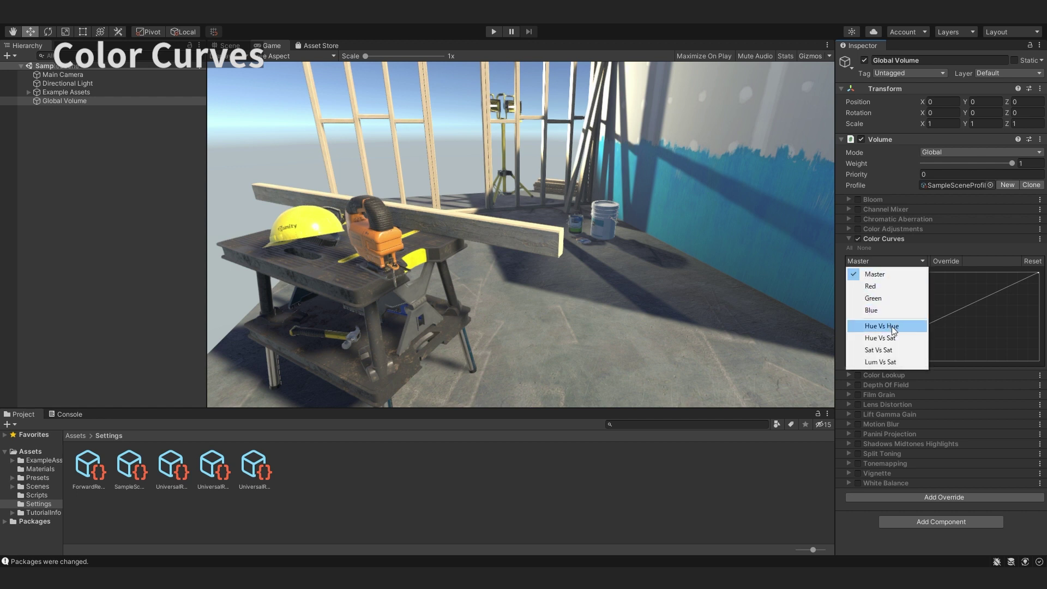
left_click(883, 326)
left_click(883, 262)
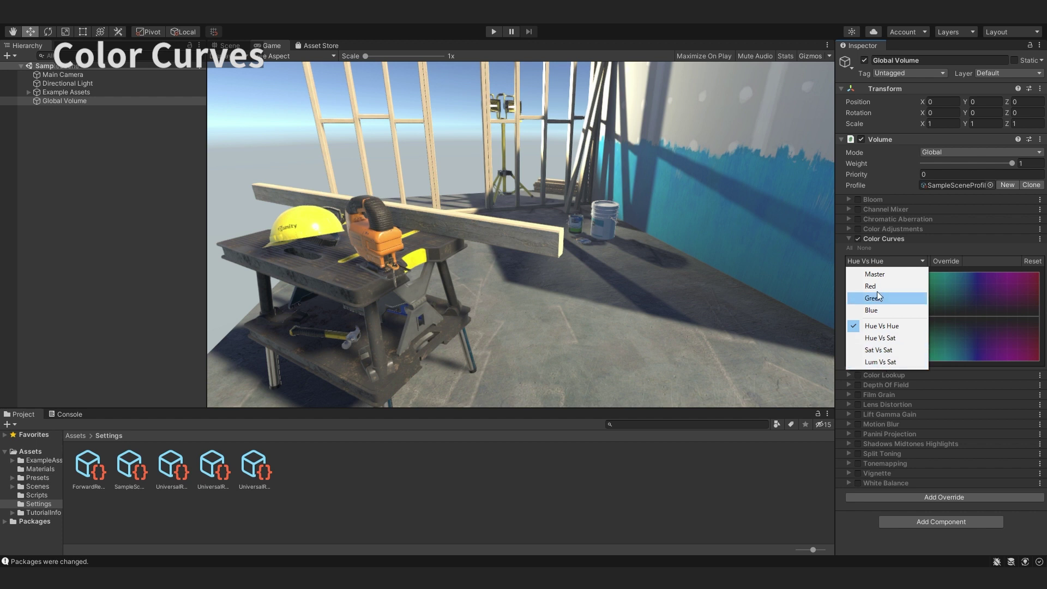
left_click(876, 275)
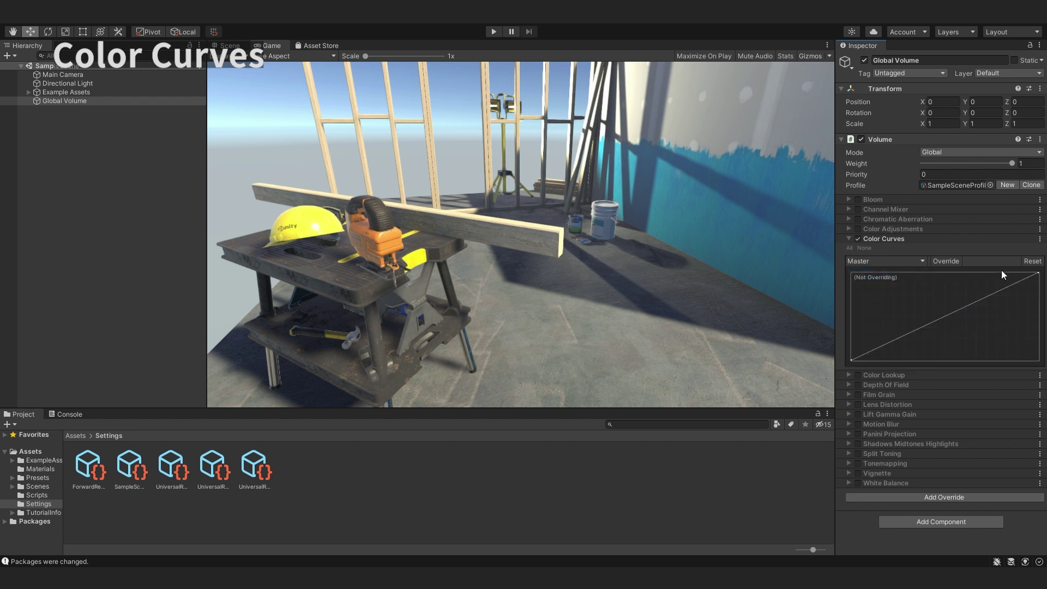
left_click(894, 261)
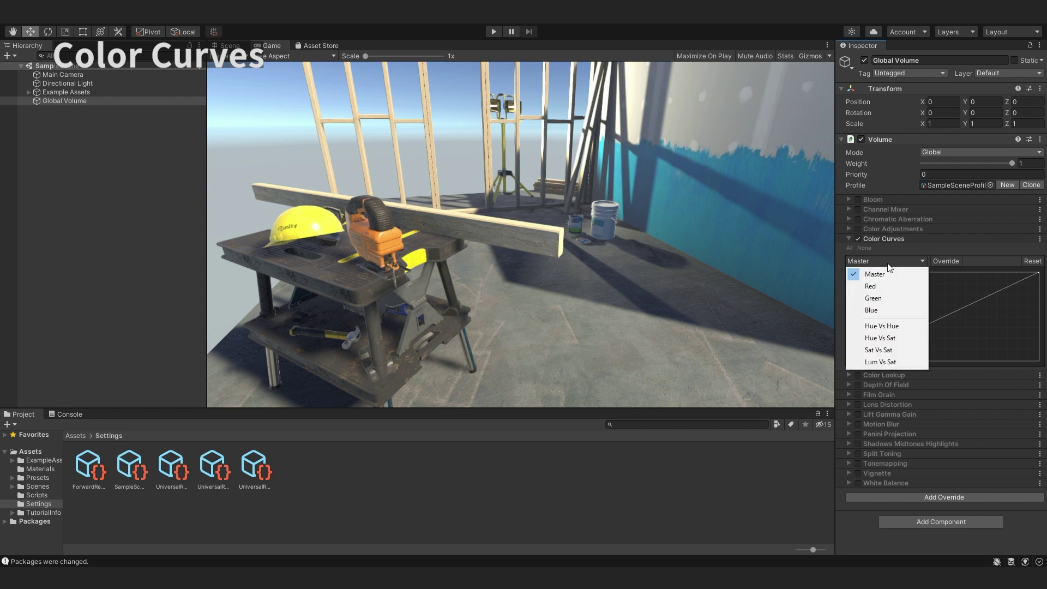
left_click(878, 272)
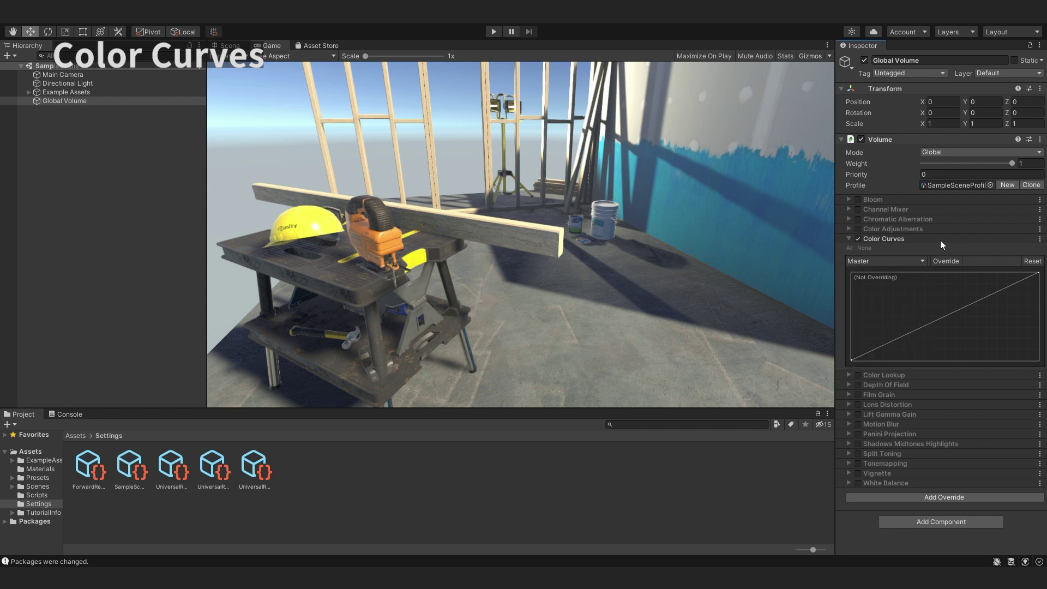
Step: Override the Master curve, adding keys to darken shadows and flatten the upper tangent
left_click(954, 260)
left_click_drag(985, 299, 975, 290)
left_click(910, 326)
mouse_move(911, 326)
left_mouse_down()
mouse_move(924, 348)
mouse_move(950, 349)
left_mouse_up()
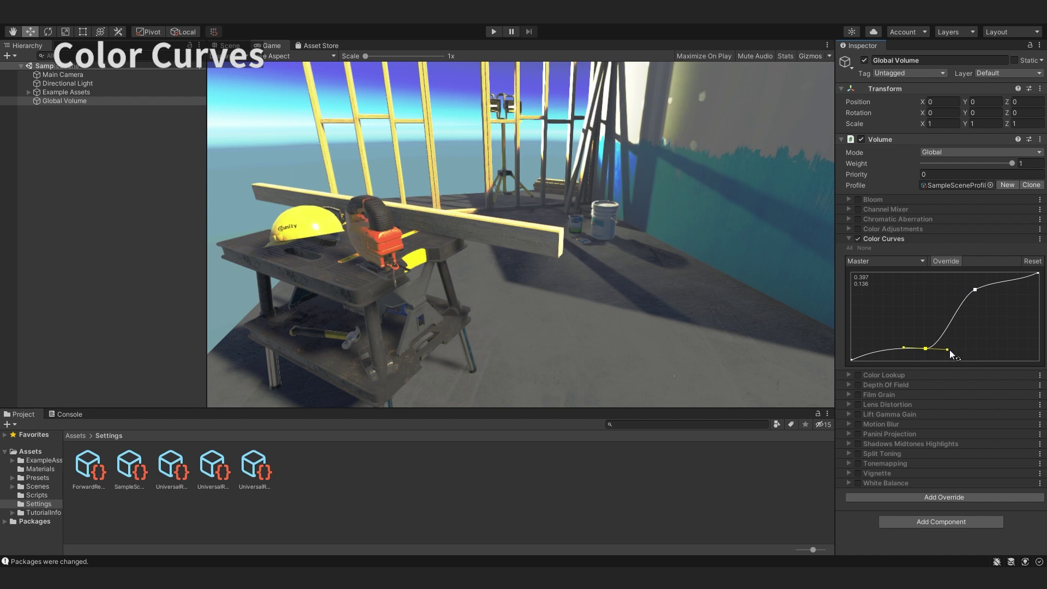
left_click(975, 290)
left_click_drag(993, 289, 1003, 305)
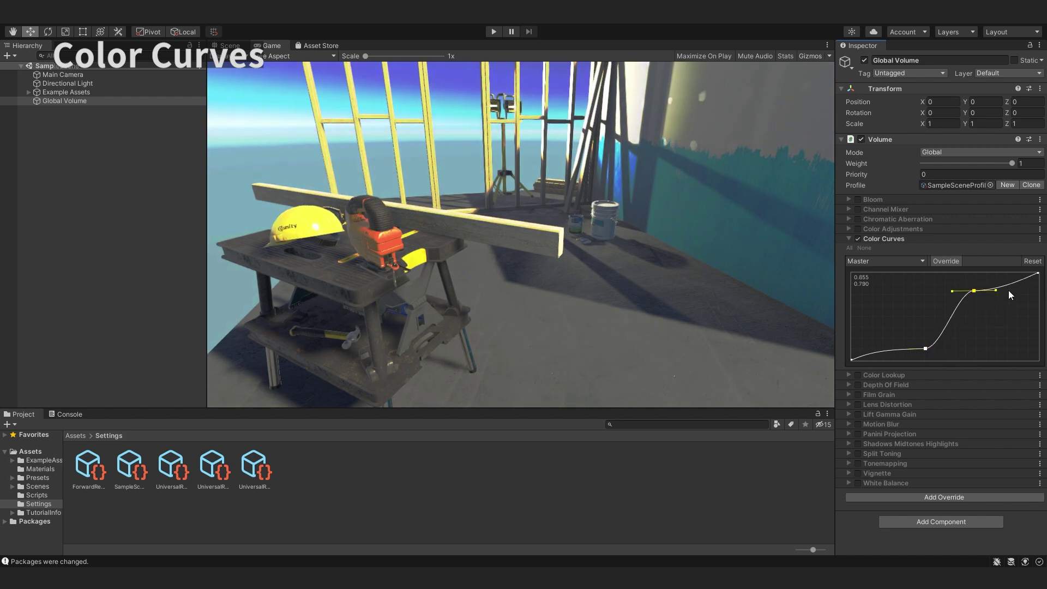
Step: Reset the Master curve, then invert it by moving its end keys, and reselect Global Volume
left_click(1032, 261)
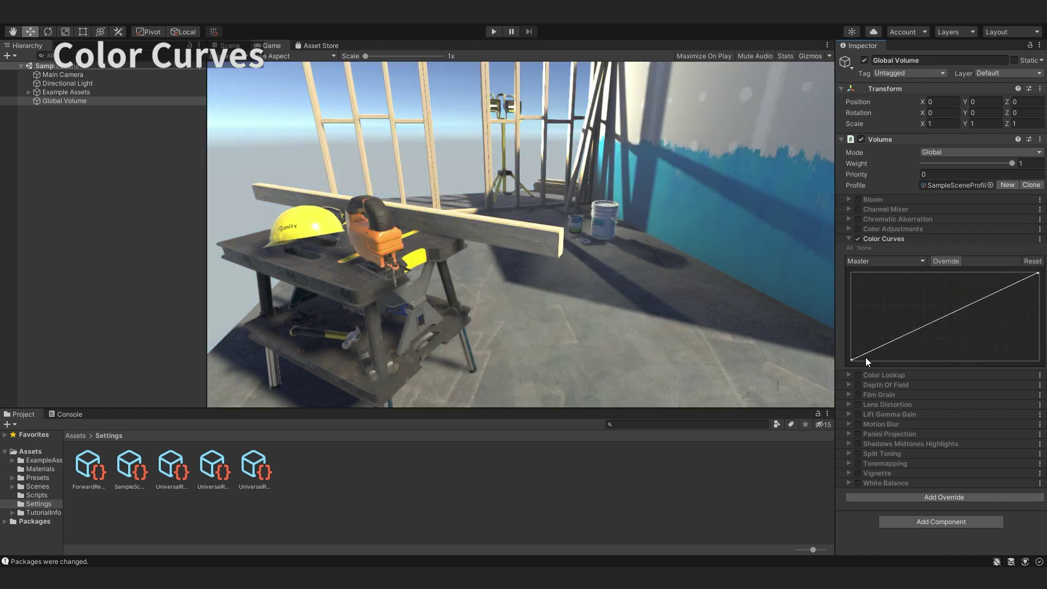
left_click_drag(853, 360, 826, 269)
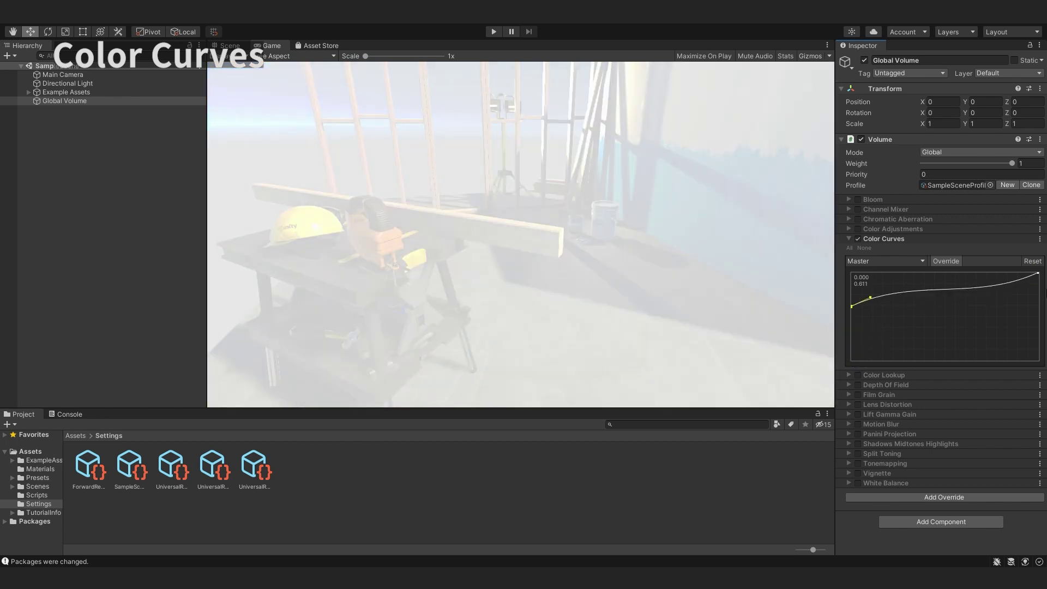
double_click(1025, 279)
left_click_drag(1025, 279, 1020, 327)
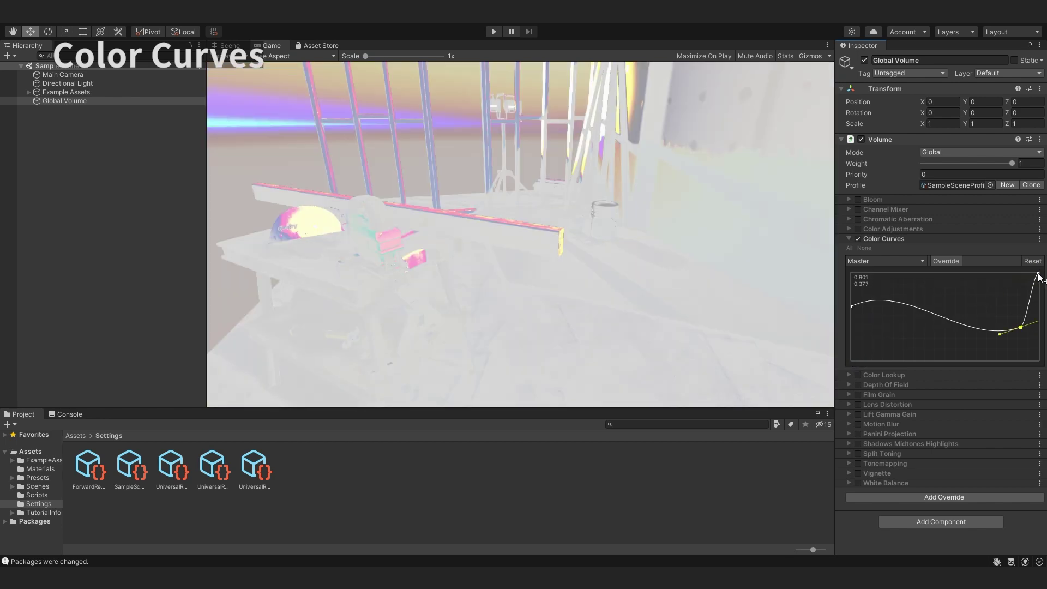
left_click_drag(1039, 278, 850, 274)
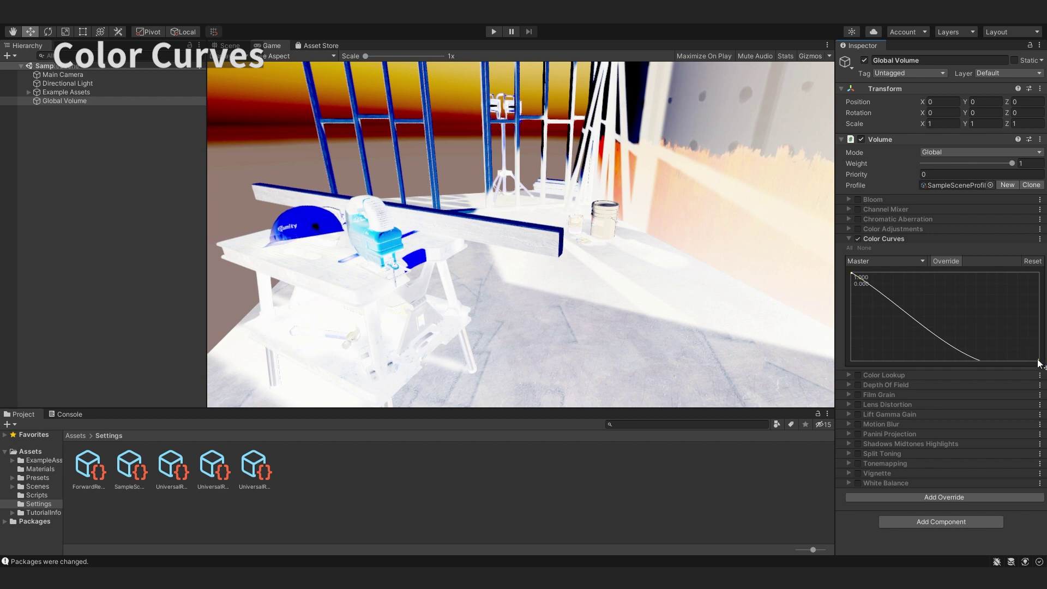
mouse_move(1036, 360)
left_mouse_down()
mouse_move(1035, 341)
mouse_move(1007, 339)
left_mouse_up()
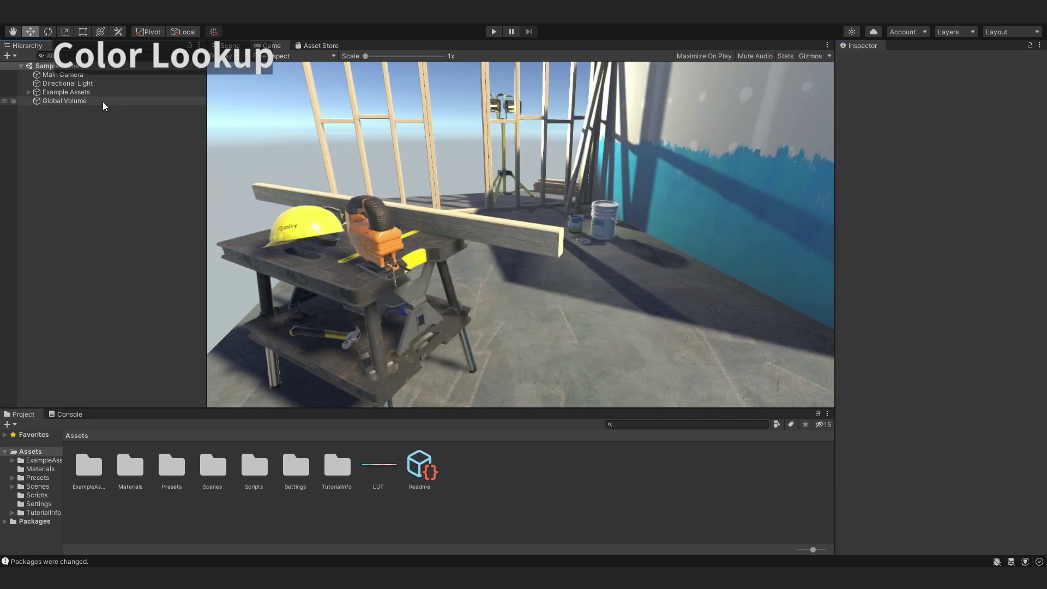
left_click(103, 102)
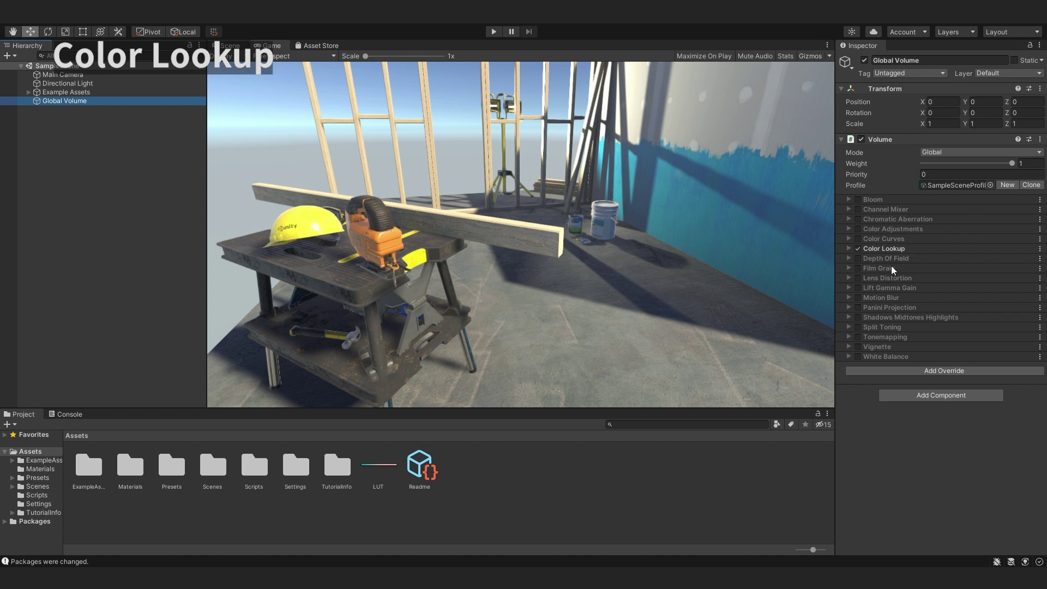
Step: Enable Lookup Texture in Color Lookup and assign the LUT asset, tinting the scene pink
left_click(904, 250)
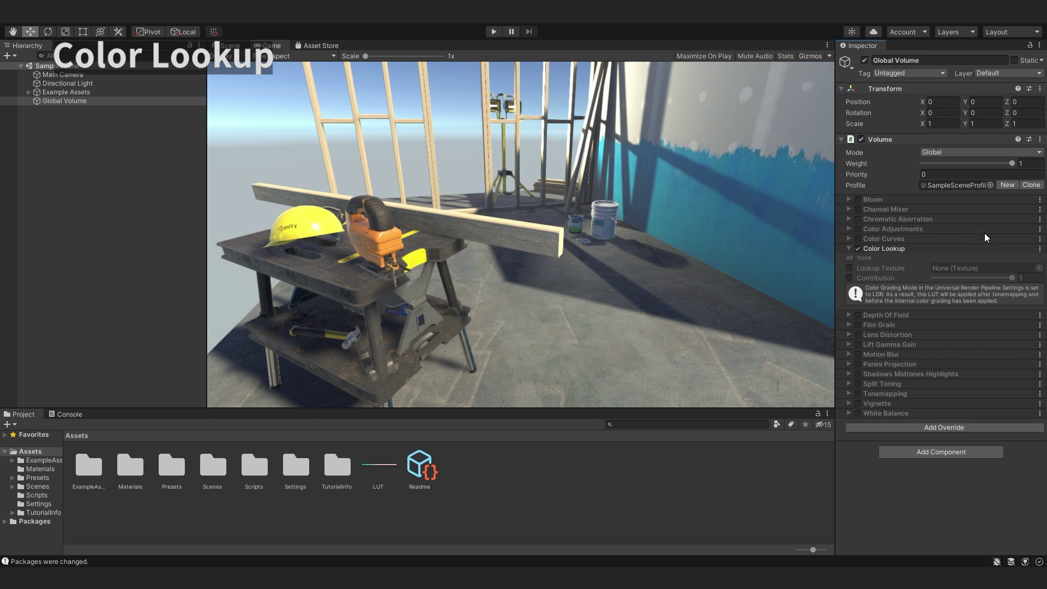
left_click(849, 267)
left_click_drag(380, 467, 955, 271)
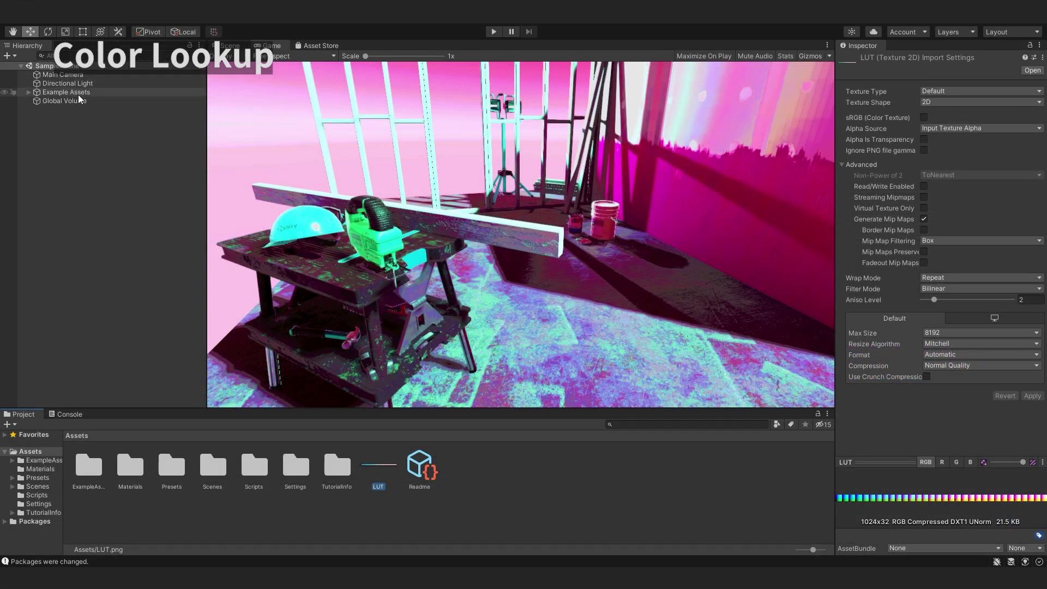
Step: Reselect Global Volume, locate the assigned LUT asset, and uncheck the Color Lookup override
left_click(80, 100)
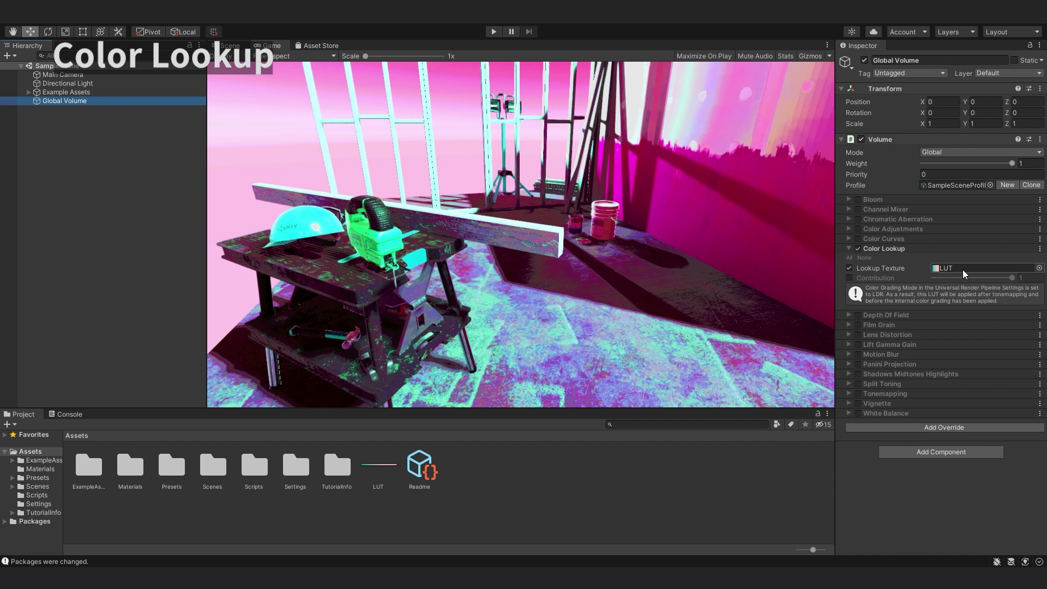
left_click(964, 273)
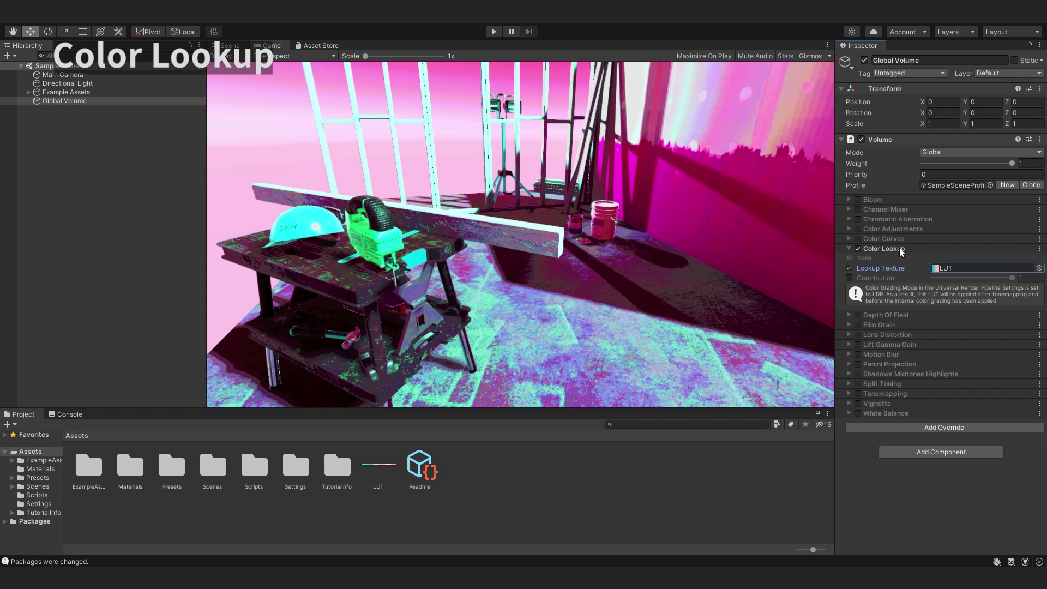
left_click(898, 247)
left_click(848, 248)
left_click(858, 250)
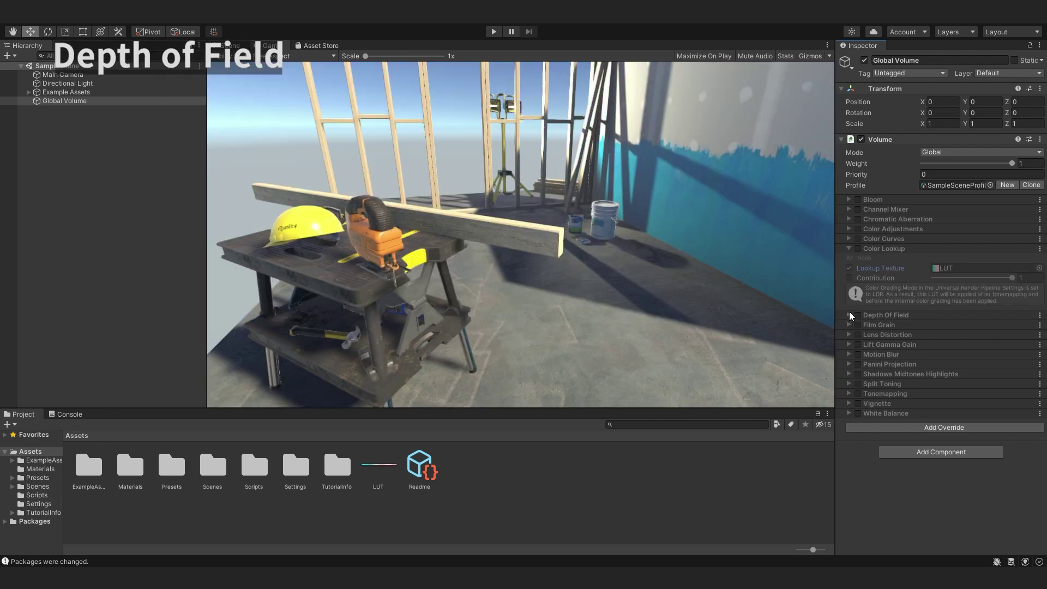
Step: Enable Depth Of Field and set its Mode to Gaussian
left_click(849, 249)
left_click(877, 259)
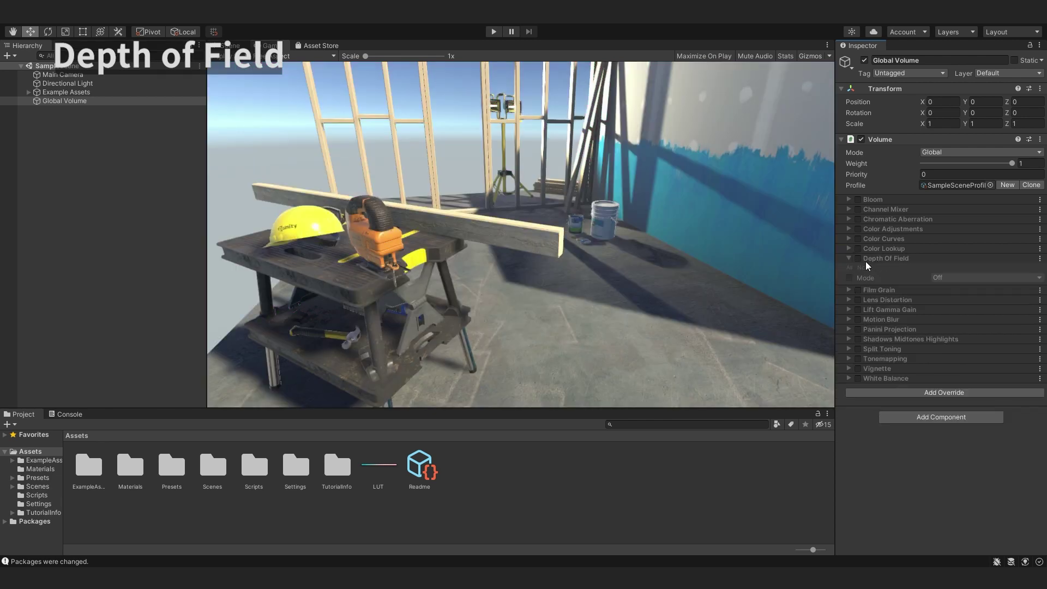
left_click(857, 259)
left_click(849, 278)
left_click(981, 278)
left_click(937, 294)
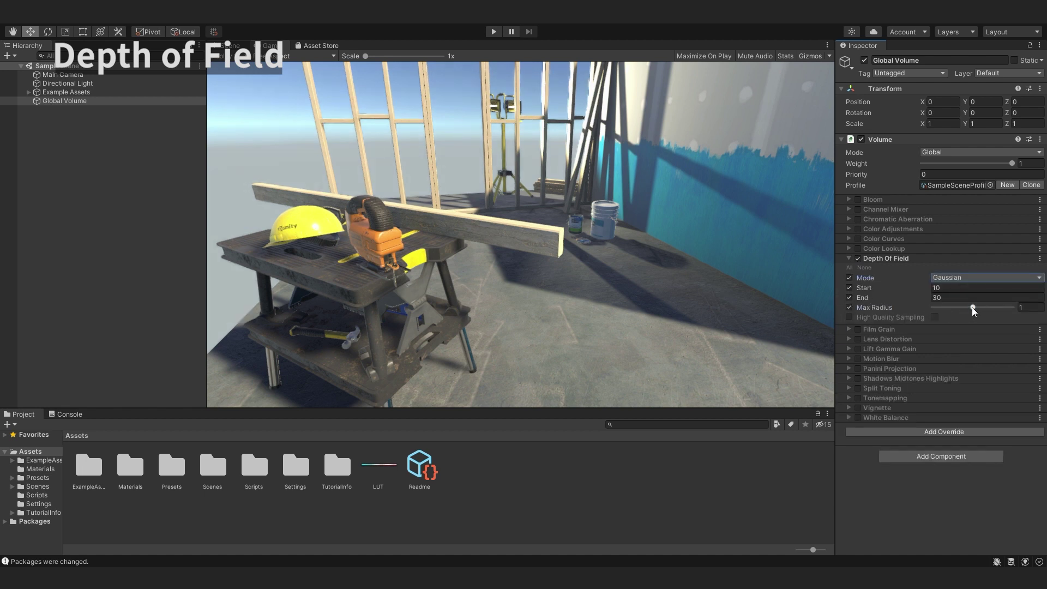
Step: Set Gaussian Max Radius 1.5, Start 2 and End 4, then switch Mode to Bokeh
left_click_drag(972, 307, 1012, 307)
left_click(968, 287)
type("2")
left_click(953, 296)
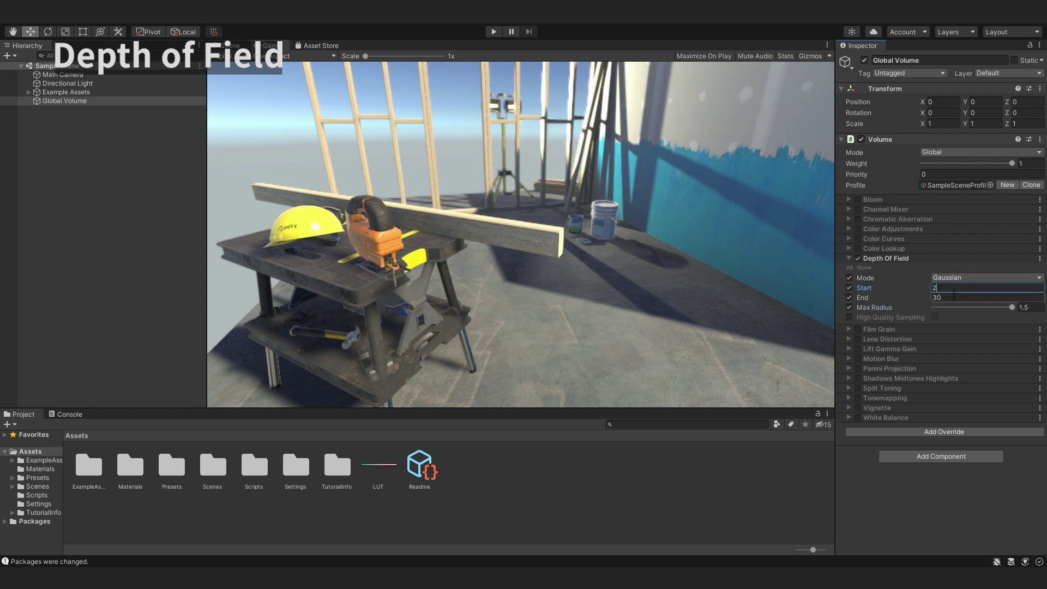
type("4")
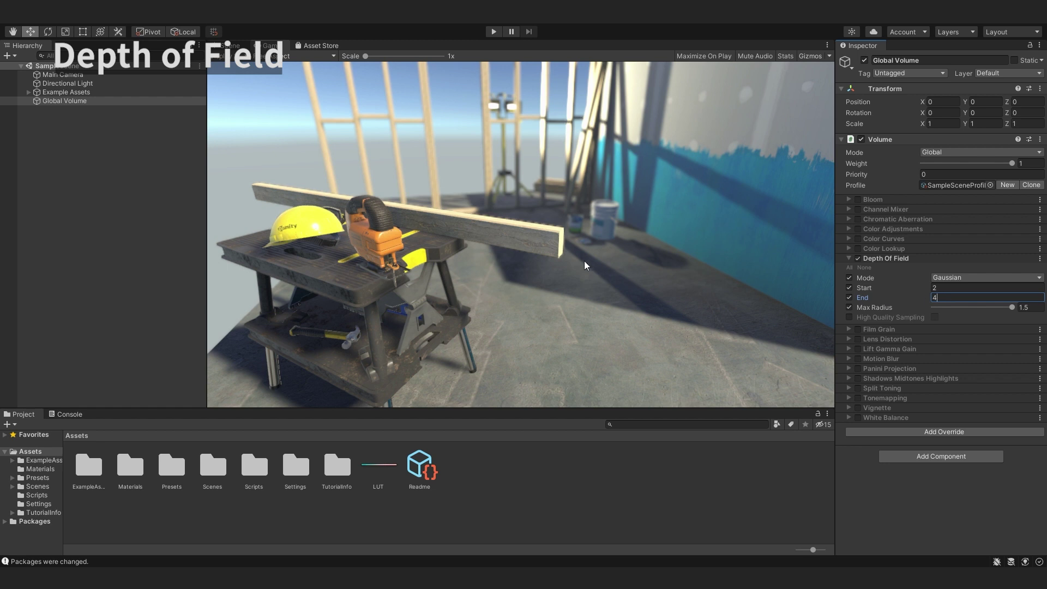
left_click(529, 257)
left_click(943, 297)
key("Tab")
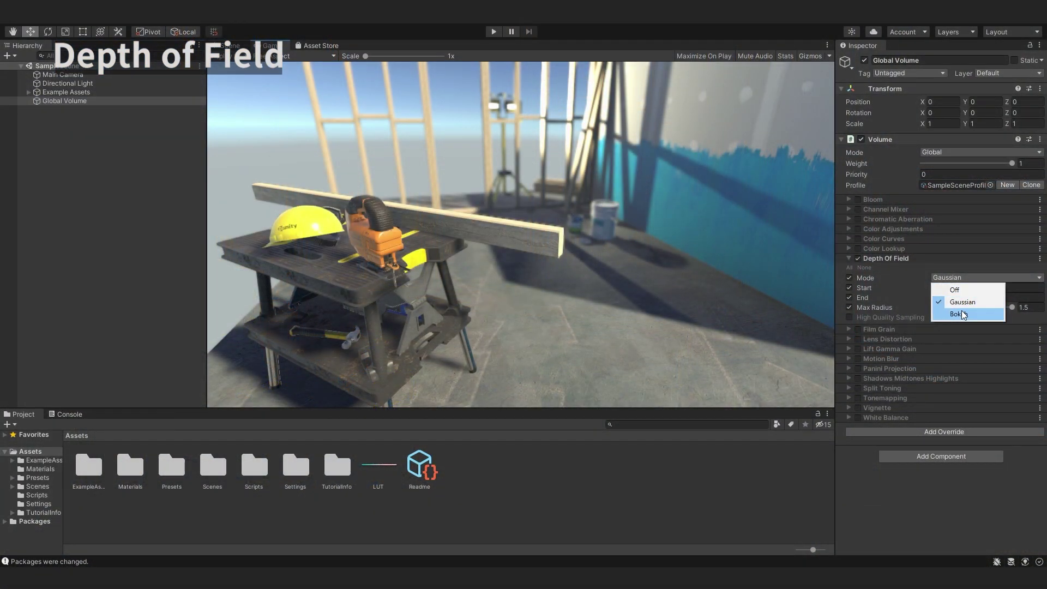
left_click(962, 314)
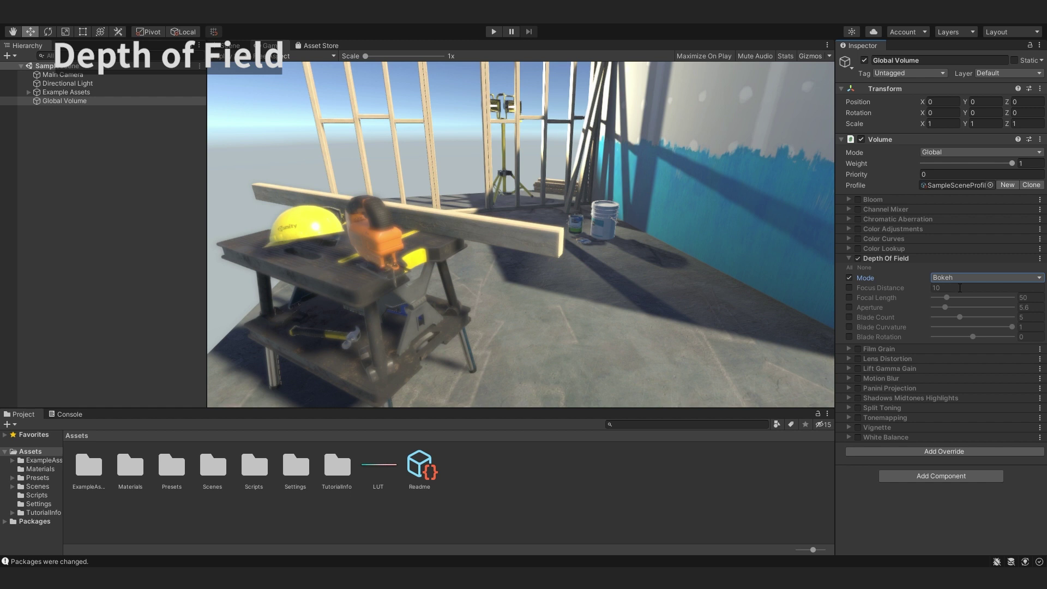
Step: Override Bokeh settings and tune Focus Distance 1.12, Focal Length 135 and Aperture 13.3
left_click(849, 287)
left_click(849, 297)
left_click(849, 307)
left_click(849, 317)
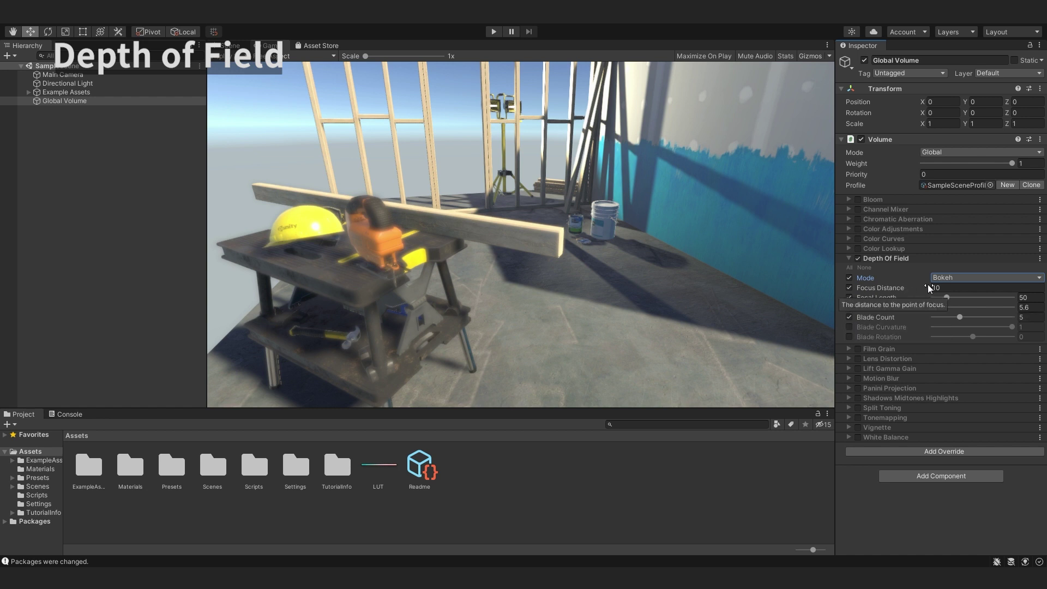
left_click_drag(924, 289, 810, 282)
mouse_move(945, 307)
left_mouse_down()
mouse_move(946, 297)
mouse_move(959, 298)
mouse_move(941, 308)
mouse_move(977, 298)
left_mouse_up()
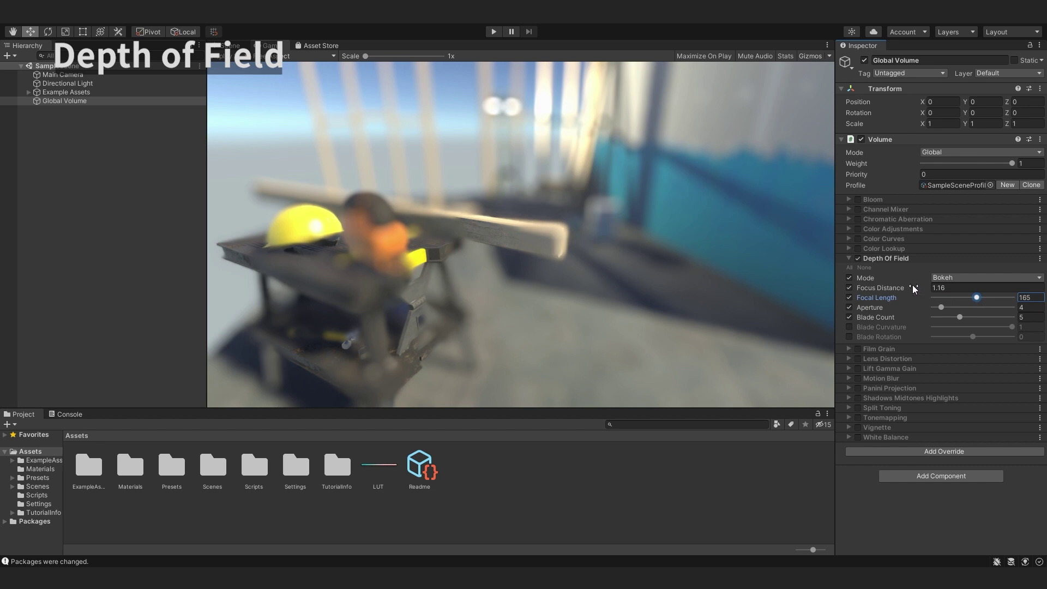
left_click_drag(913, 287, 906, 287)
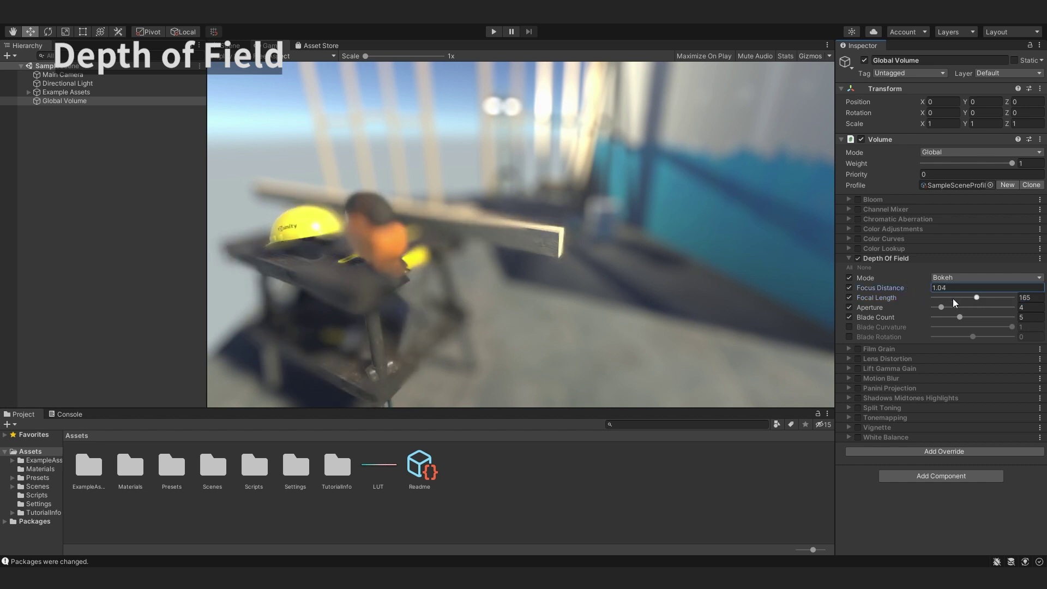
left_click(976, 297)
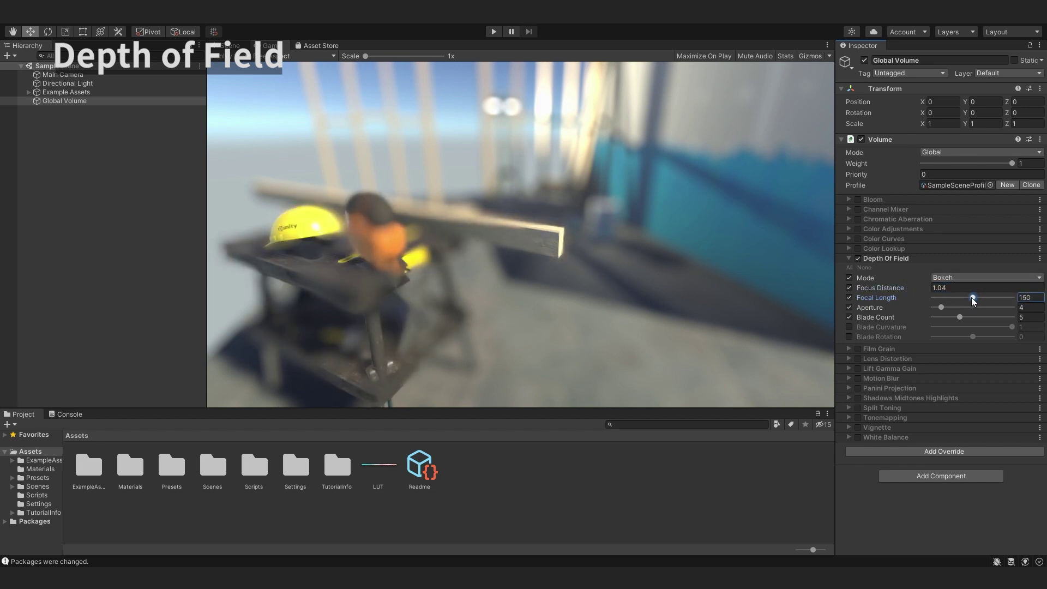
mouse_move(976, 297)
left_mouse_down()
mouse_move(943, 307)
mouse_move(986, 298)
mouse_move(969, 308)
mouse_move(920, 287)
left_mouse_up()
left_click(916, 287)
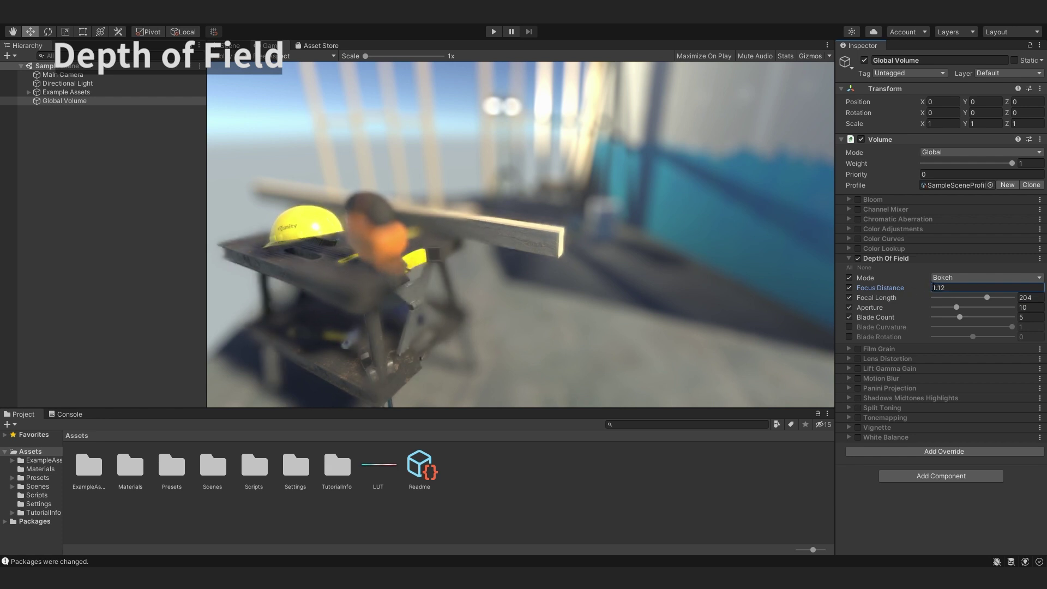
left_click_drag(986, 298, 965, 308)
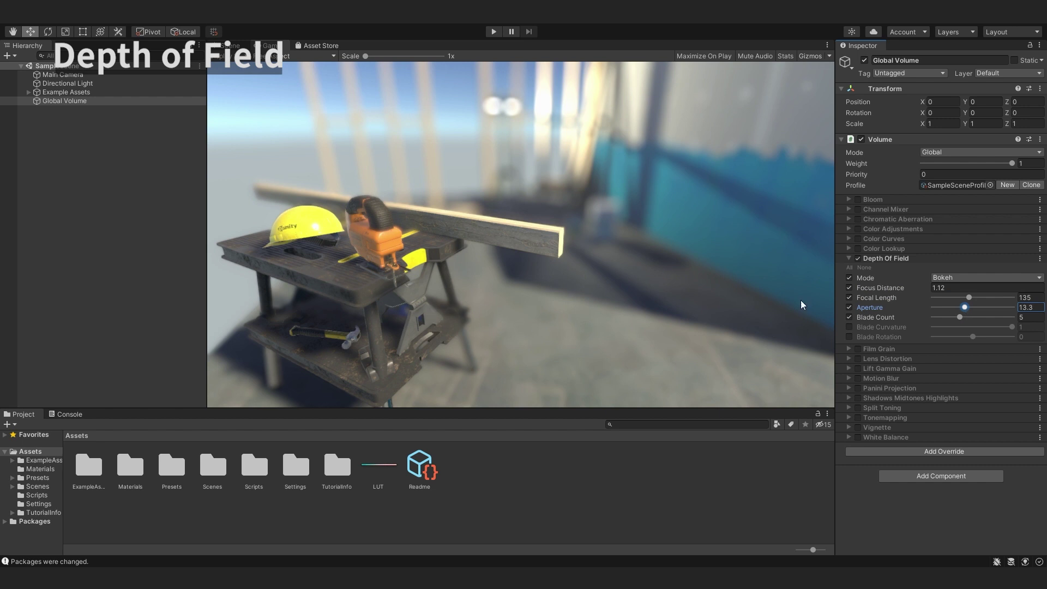
Step: Try Chromatic Aberration, then switch both it and Depth Of Field off
left_click(858, 219)
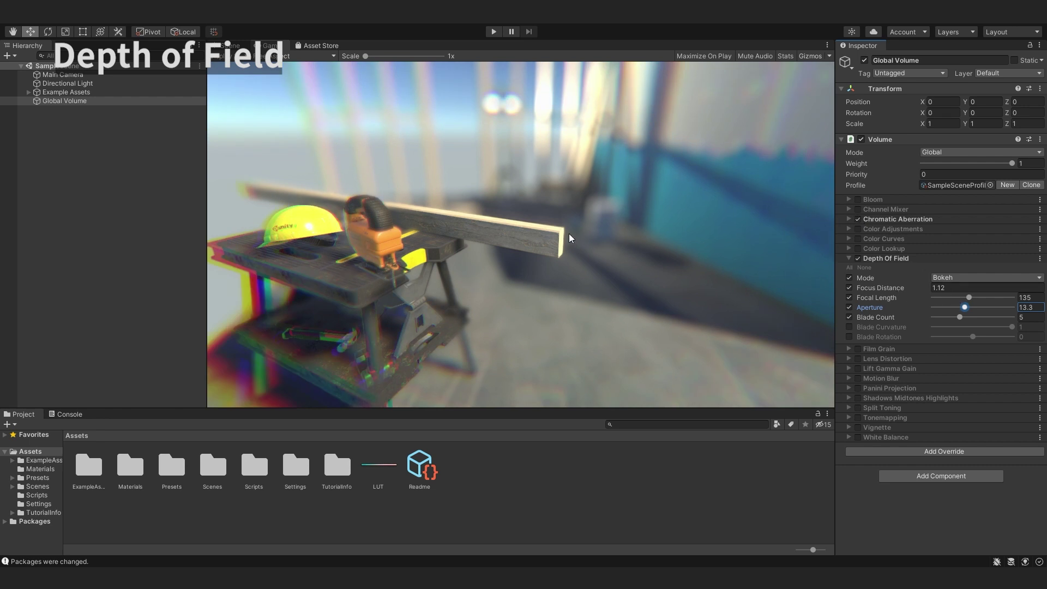
left_click(849, 219)
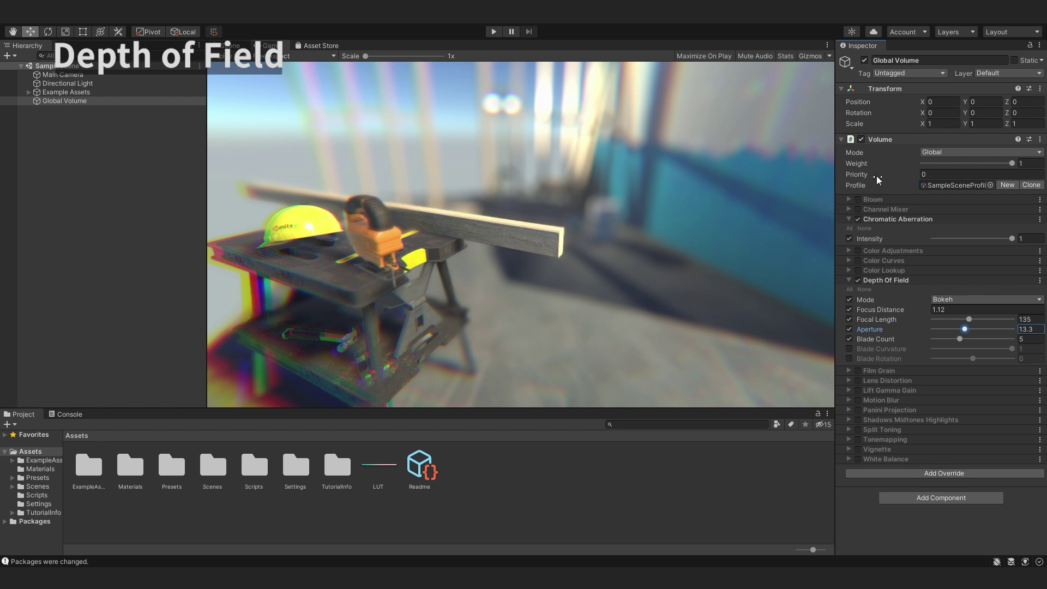
left_click(849, 219)
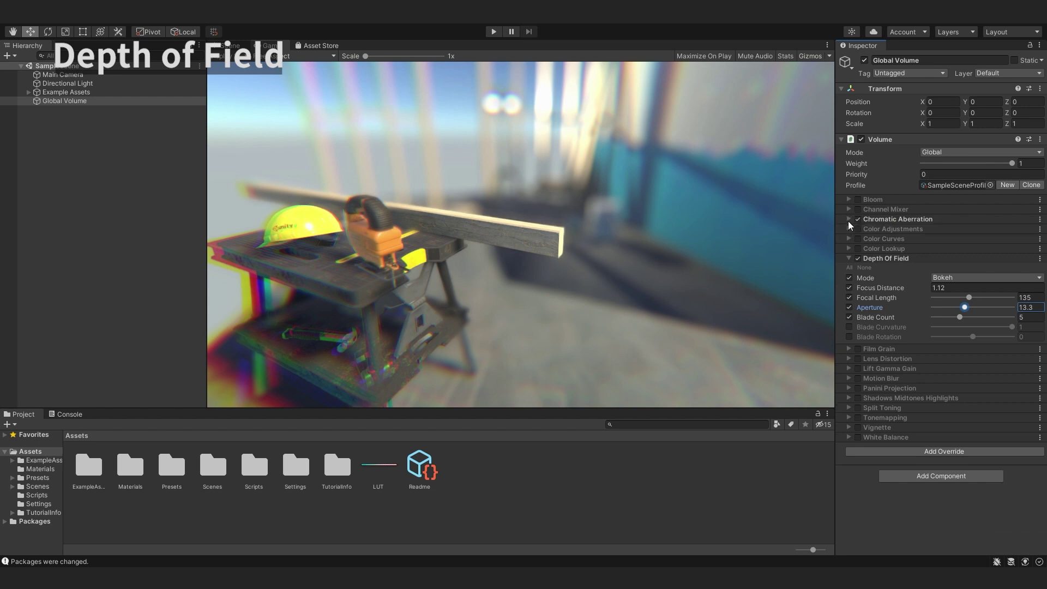
left_click(848, 259)
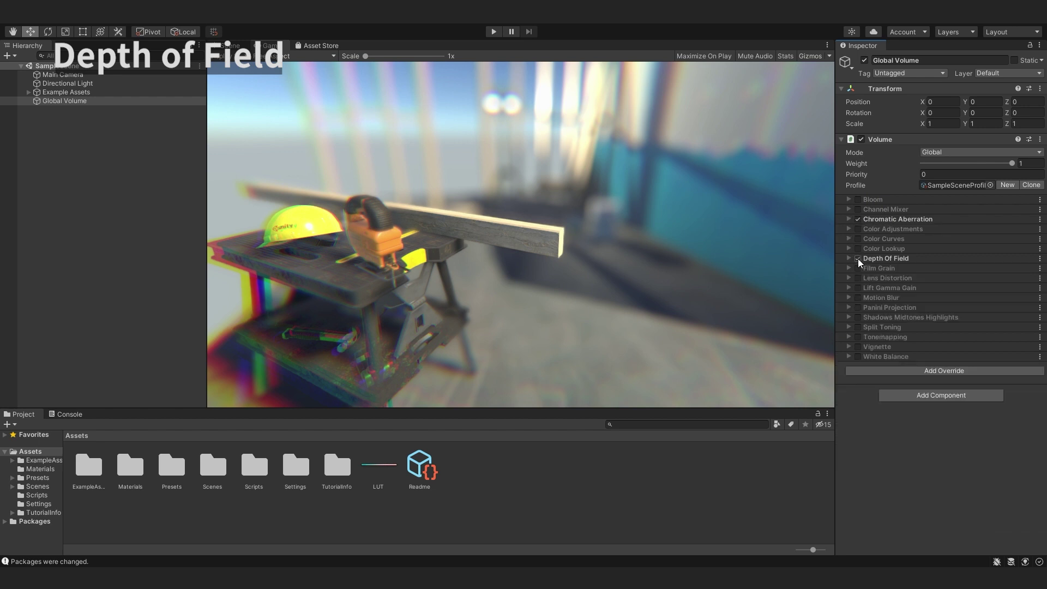
left_click(858, 258)
left_click(857, 219)
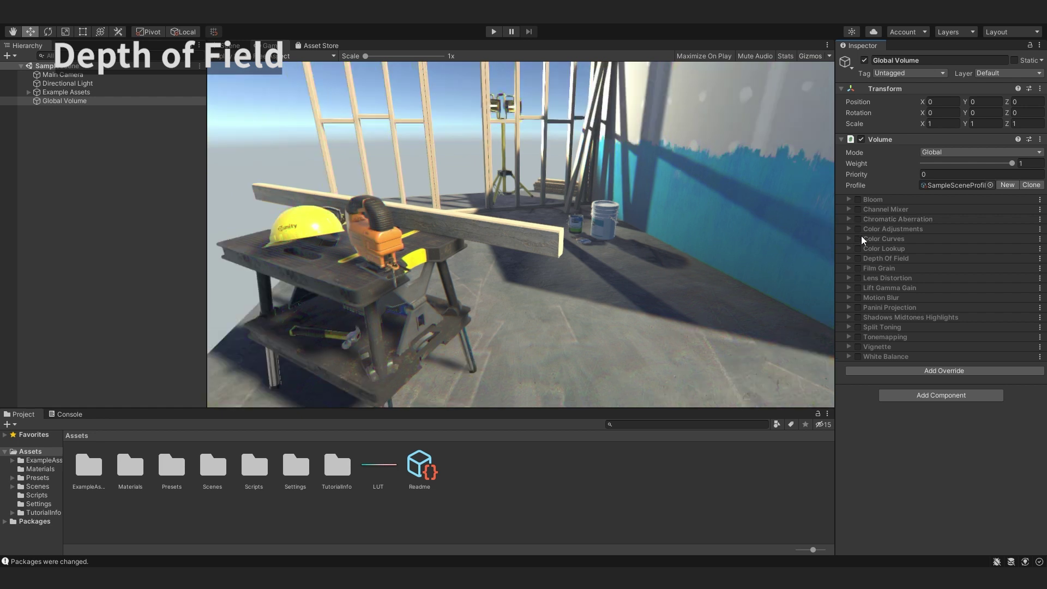
Step: Enable Film Grain and override its grain Type
left_click(858, 268)
left_click(849, 268)
left_click(850, 287)
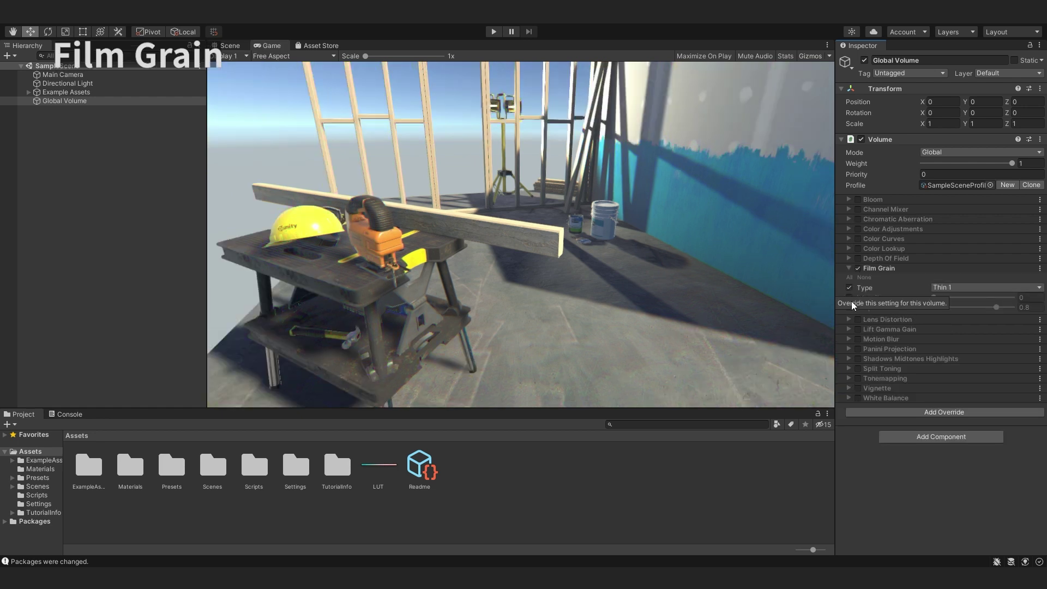
Step: Override grain Intensity and Response, raising Intensity to 1
left_click(849, 297)
left_click(849, 306)
left_click_drag(973, 299, 1012, 297)
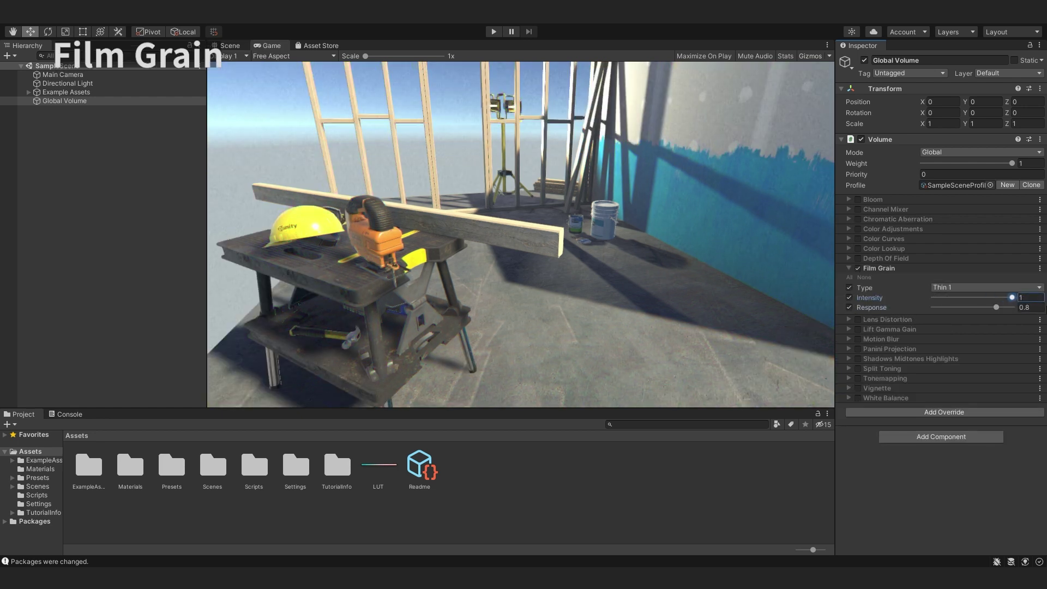
left_click(696, 278)
Step: Switch the grain Type to Large 02 and enter Play mode to preview it
left_click(951, 285)
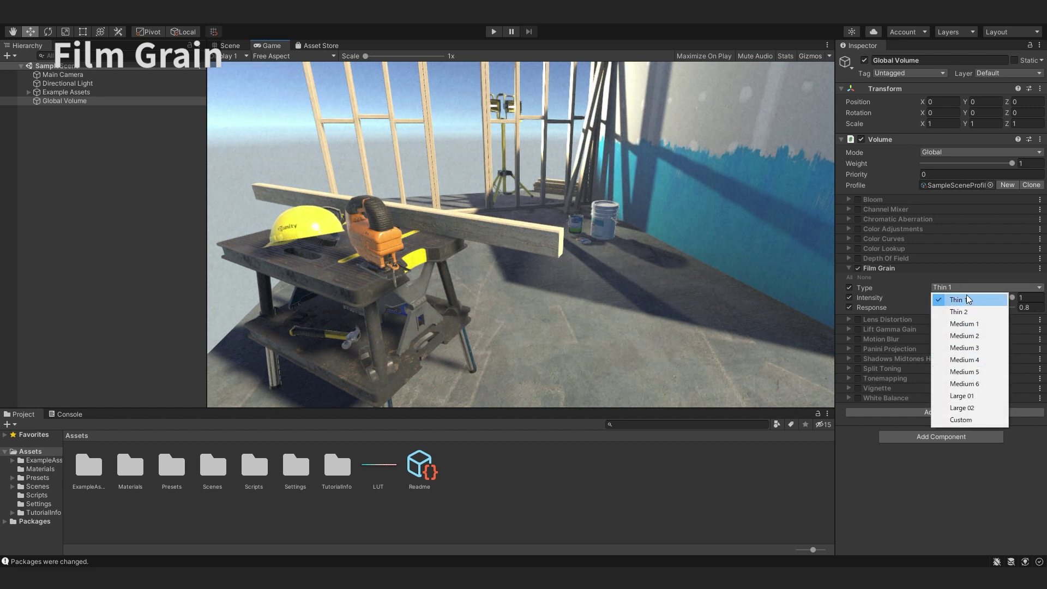
left_click(949, 285)
left_click(948, 283)
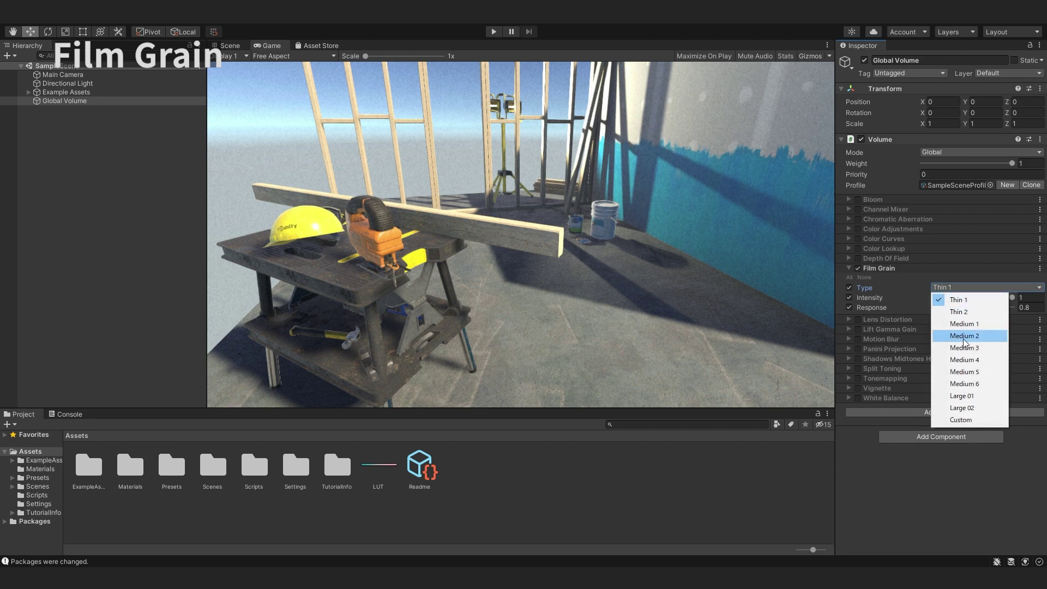
left_click(971, 408)
left_click(636, 271)
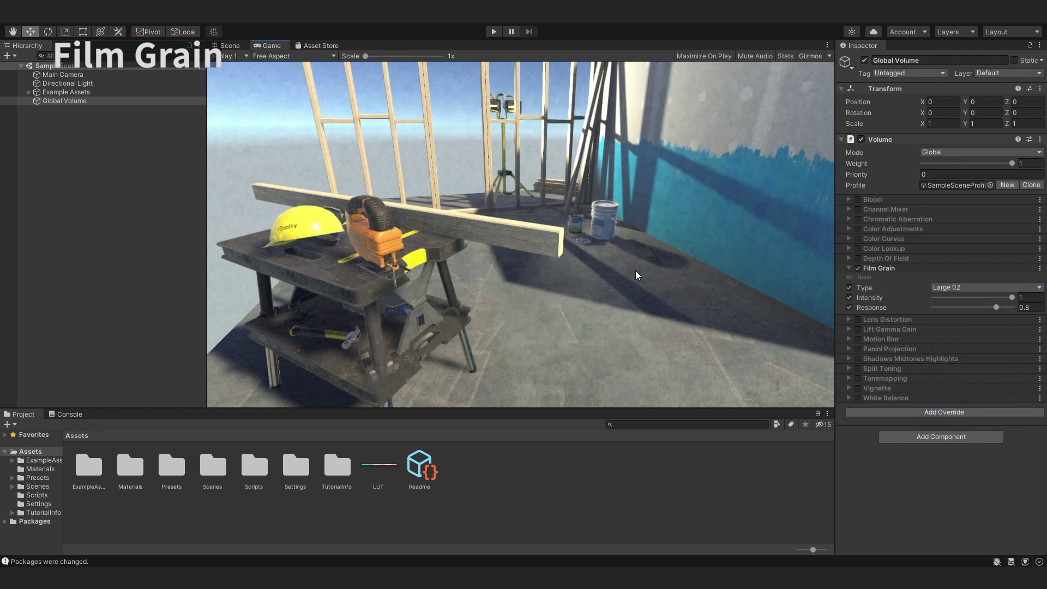
left_click(497, 33)
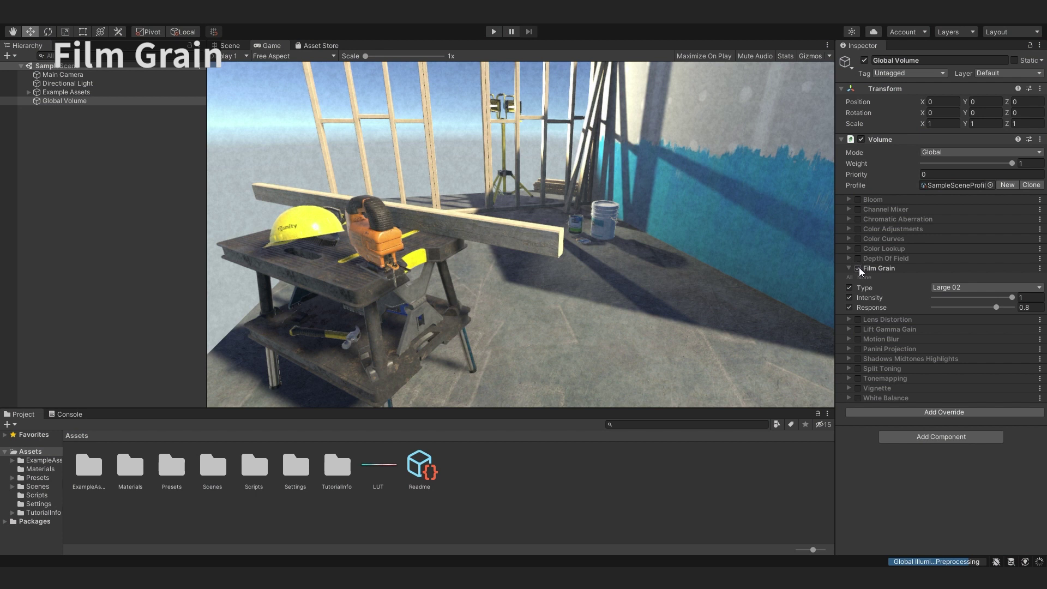
Step: Turn off Film Grain and enable Lens Distortion with Intensity and X Multiplier, previewing the warp
left_click(858, 267)
left_click(876, 267)
left_click(867, 278)
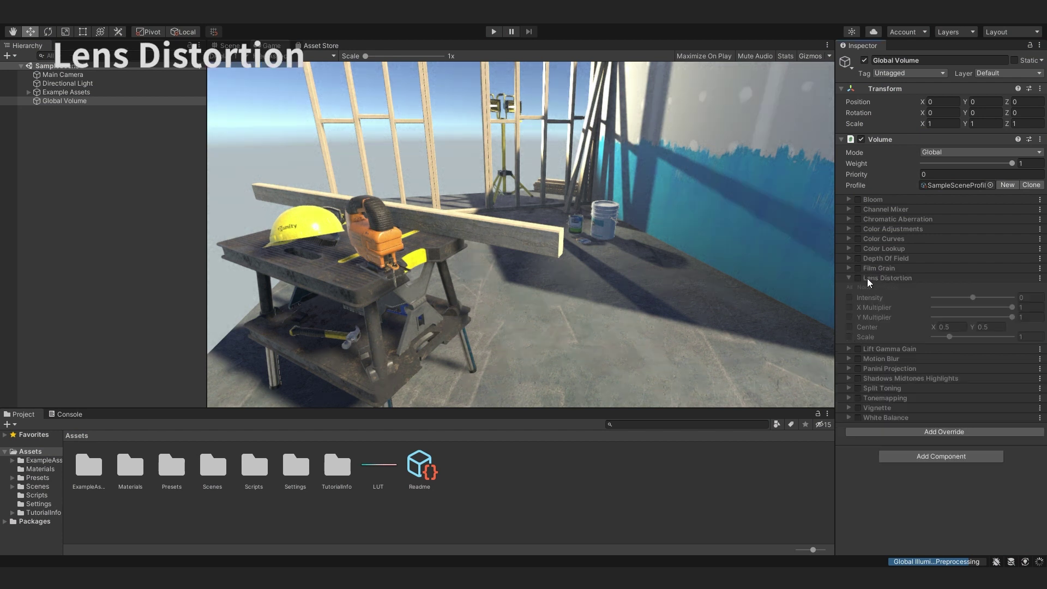
left_click(860, 279)
left_click(851, 297)
left_click(850, 307)
left_click_drag(972, 298, 990, 290)
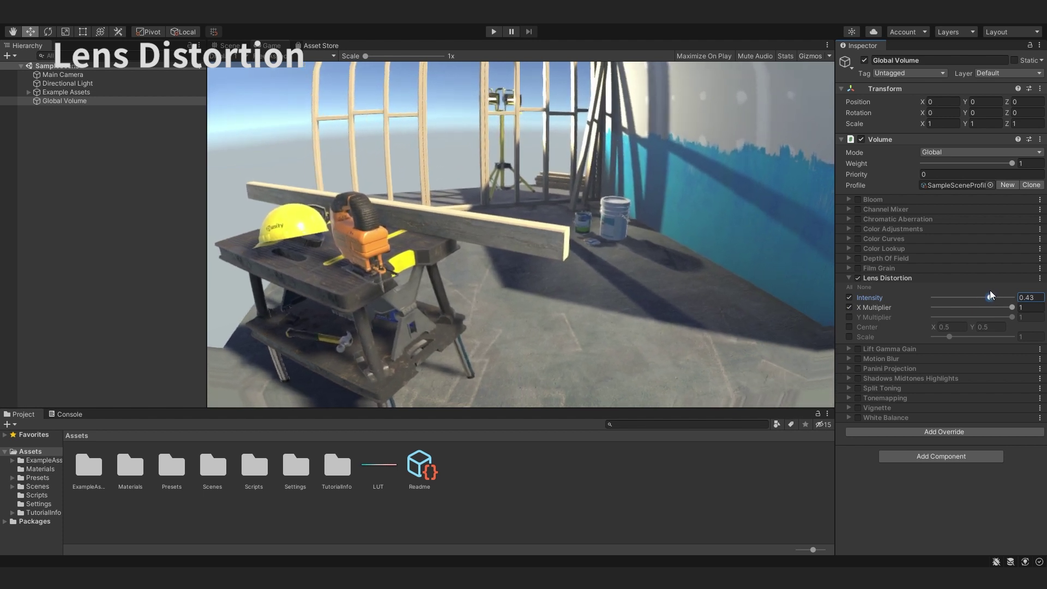
mouse_move(990, 290)
left_mouse_down()
mouse_move(972, 286)
mouse_move(985, 300)
left_mouse_up()
Step: Push Lens Distortion Intensity to 0.69, then disable it and enable Lift Gamma Gain
left_click(849, 278)
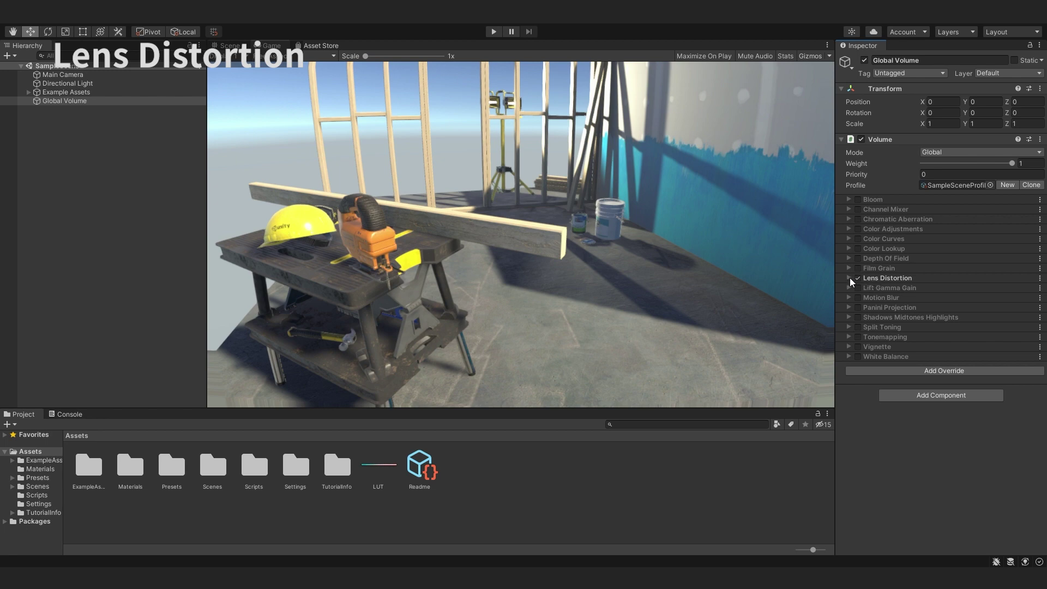
left_click(849, 278)
mouse_move(988, 298)
left_mouse_down()
mouse_move(1010, 297)
mouse_move(1000, 297)
left_mouse_up()
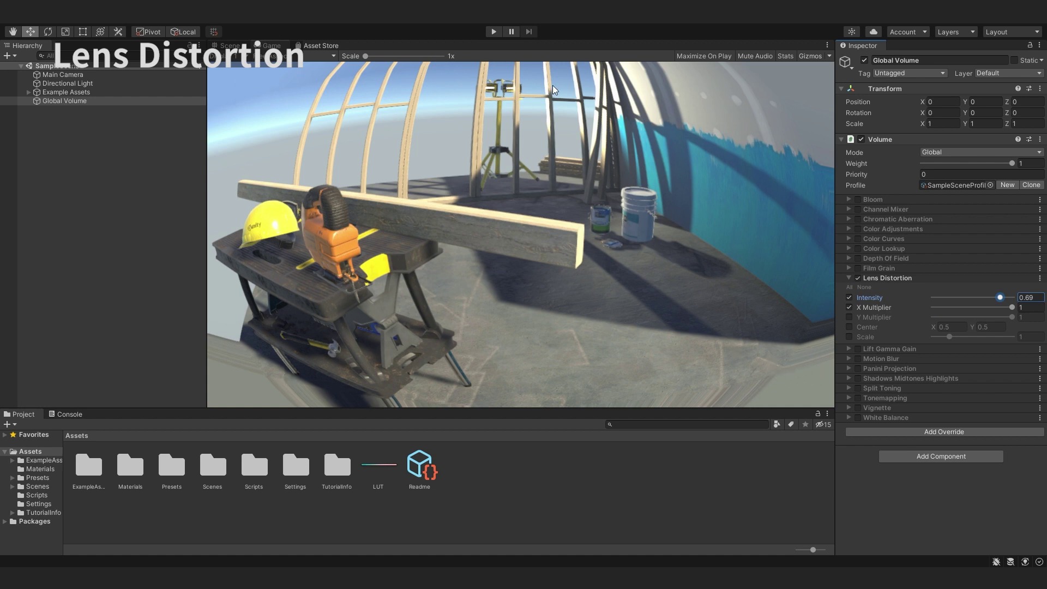
left_click(848, 278)
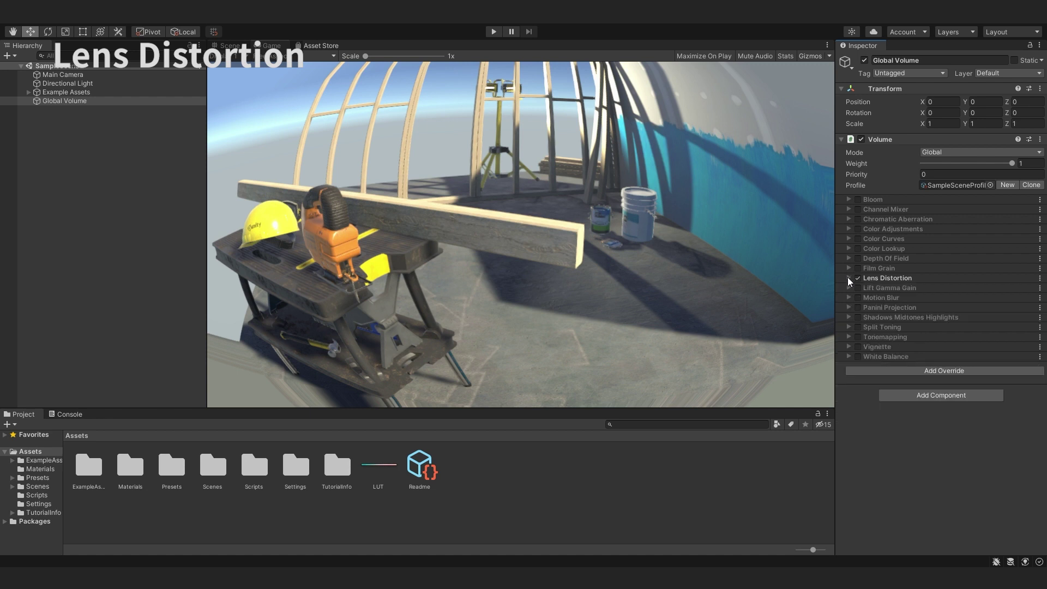
left_click(857, 278)
left_click(858, 287)
left_click(907, 289)
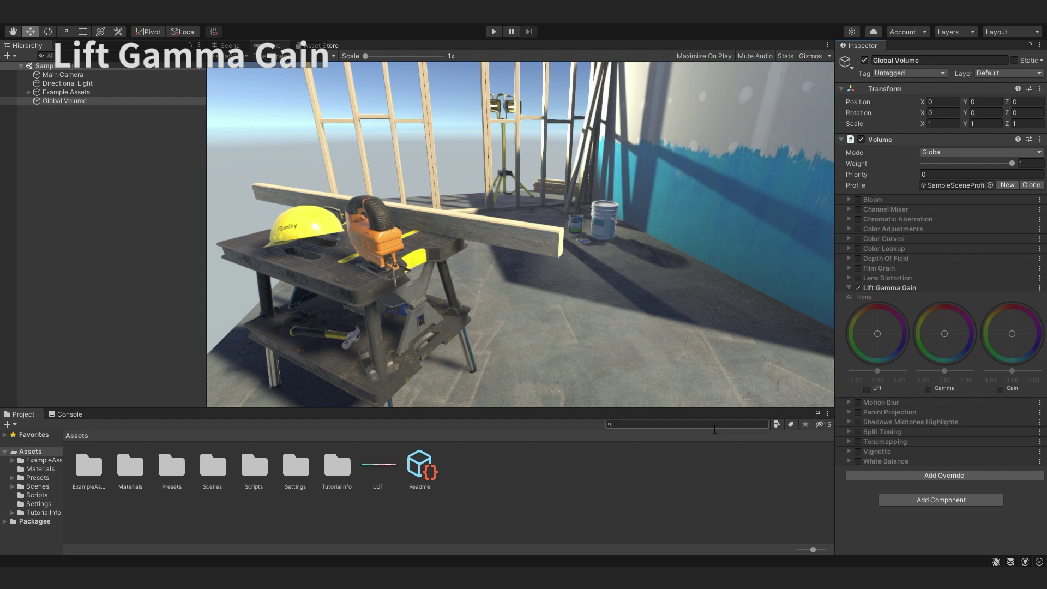
Step: Tint the scene purple then yellow-green with the Lift, Gamma and Gain wheels, then disable the override
left_click(867, 389)
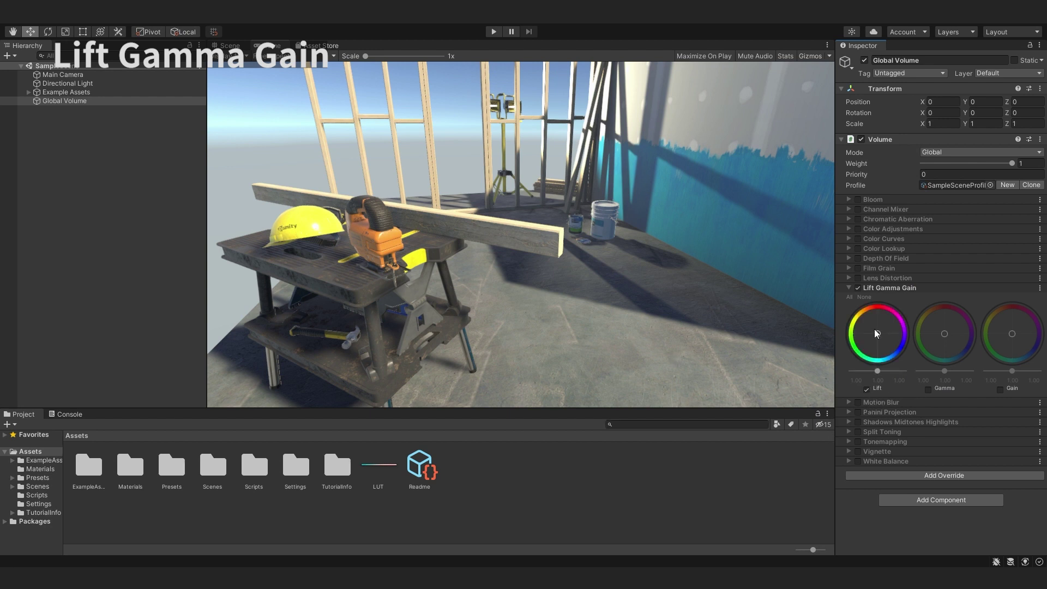
left_click(931, 389)
left_click(999, 389)
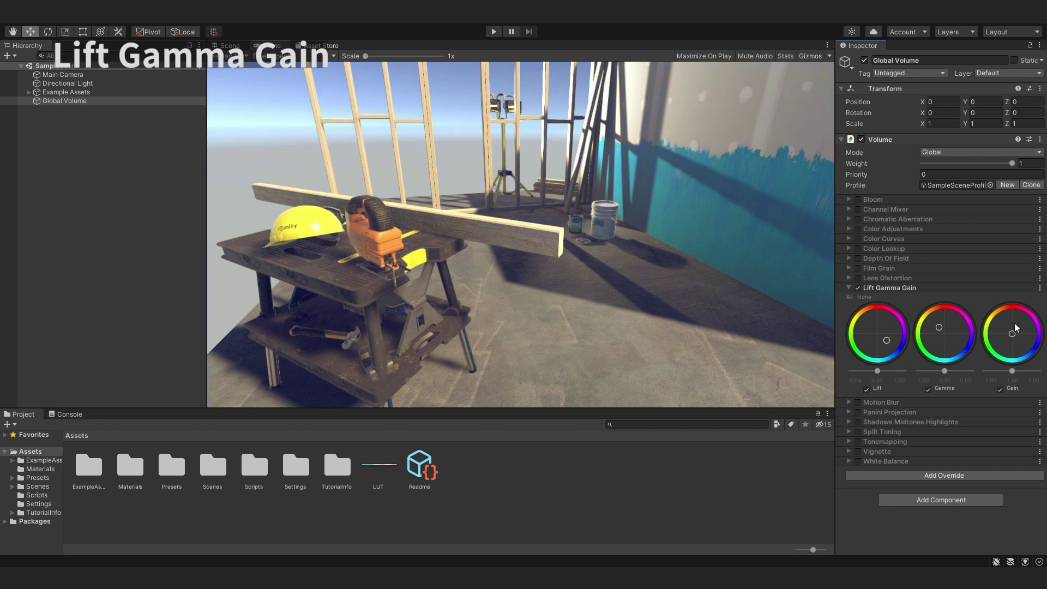
left_click_drag(1007, 343, 1027, 317)
left_click_drag(948, 335, 943, 327)
left_click_drag(1015, 330, 1021, 310)
left_click_drag(931, 323, 923, 324)
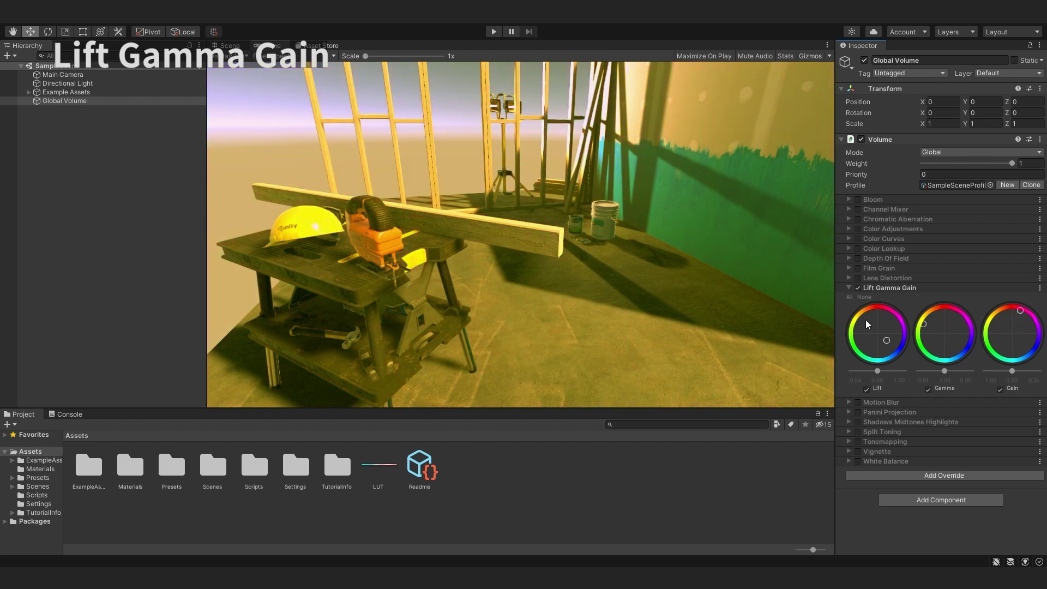
left_click(857, 287)
left_click(849, 288)
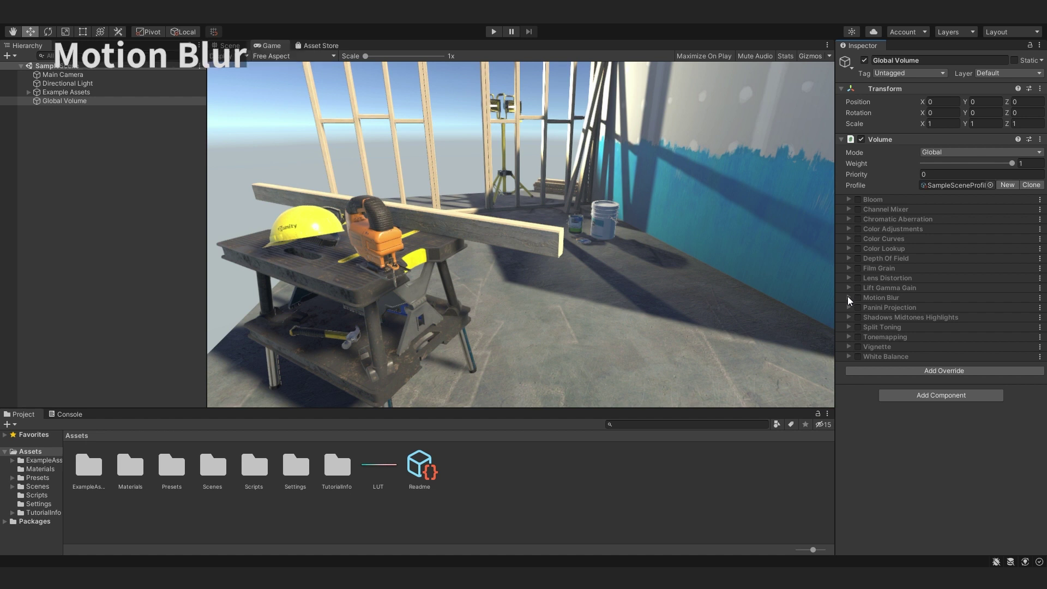
Step: Enable Motion Blur with its Quality, Intensity and Clamp overrides
left_click(848, 297)
left_click(857, 297)
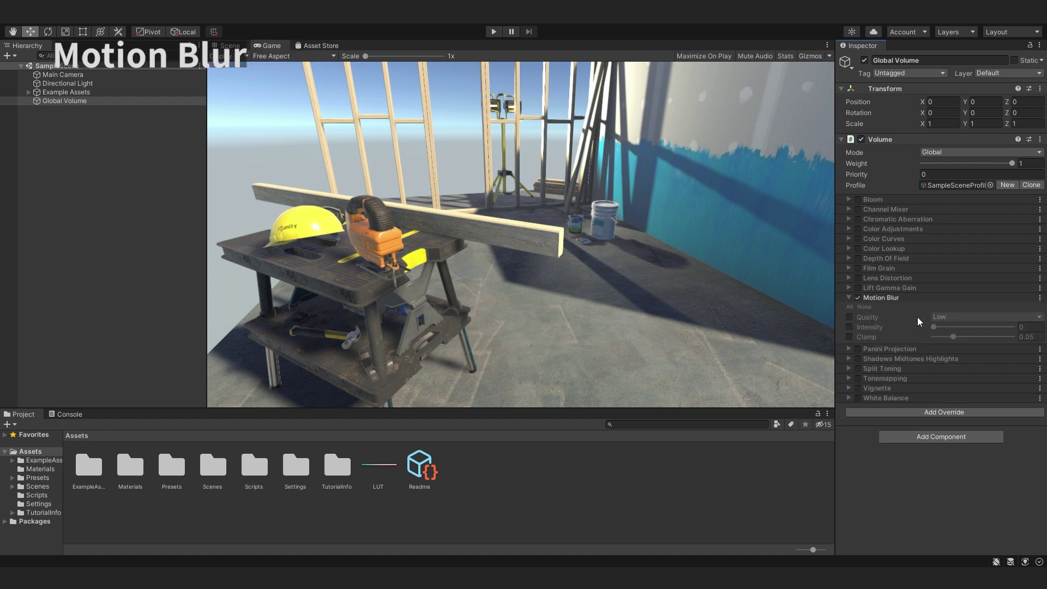
left_click(849, 317)
left_click(849, 327)
left_click(849, 336)
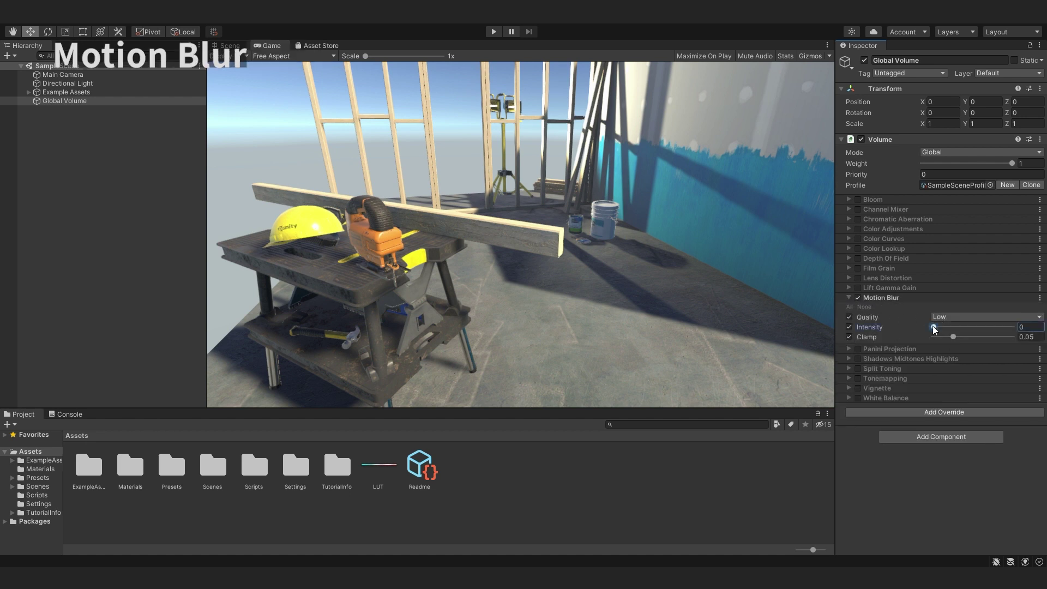
Step: Preview motion blur in Play mode by rotating the Props object, then undo the rotation
left_click(494, 32)
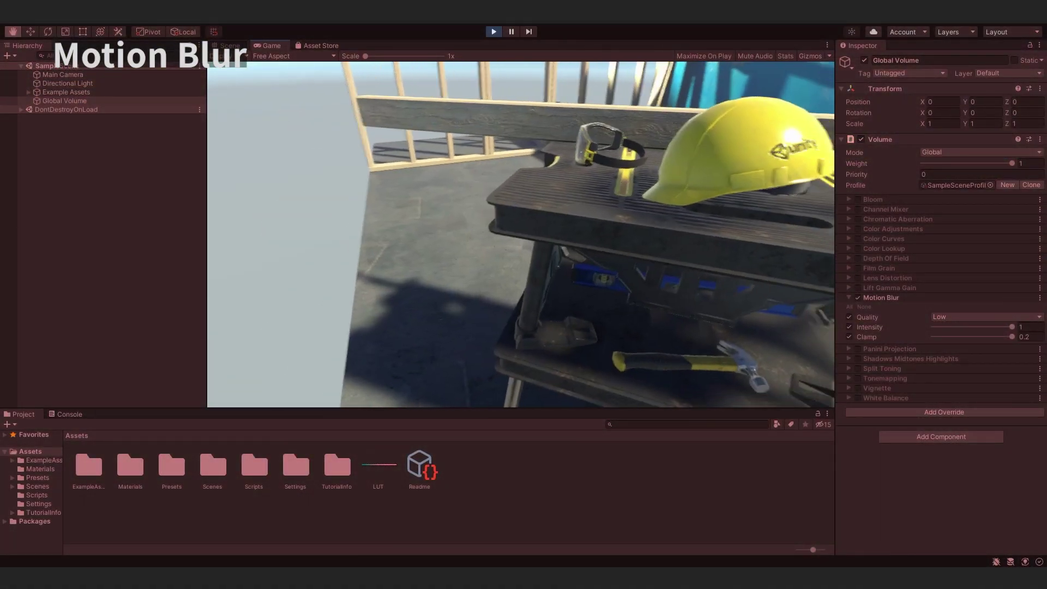
key("w")
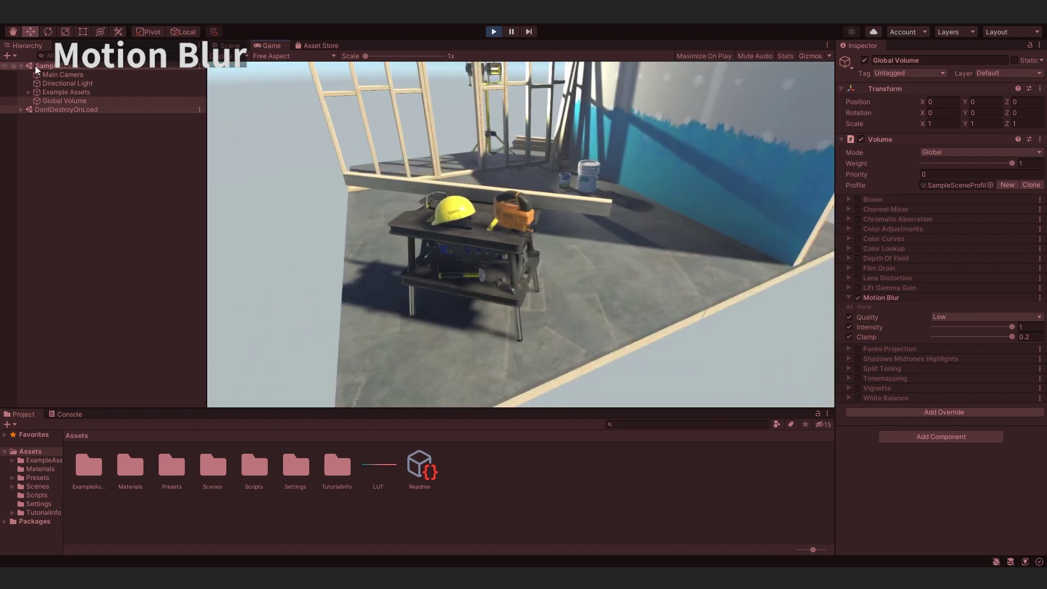
left_click(30, 93)
left_click(83, 110)
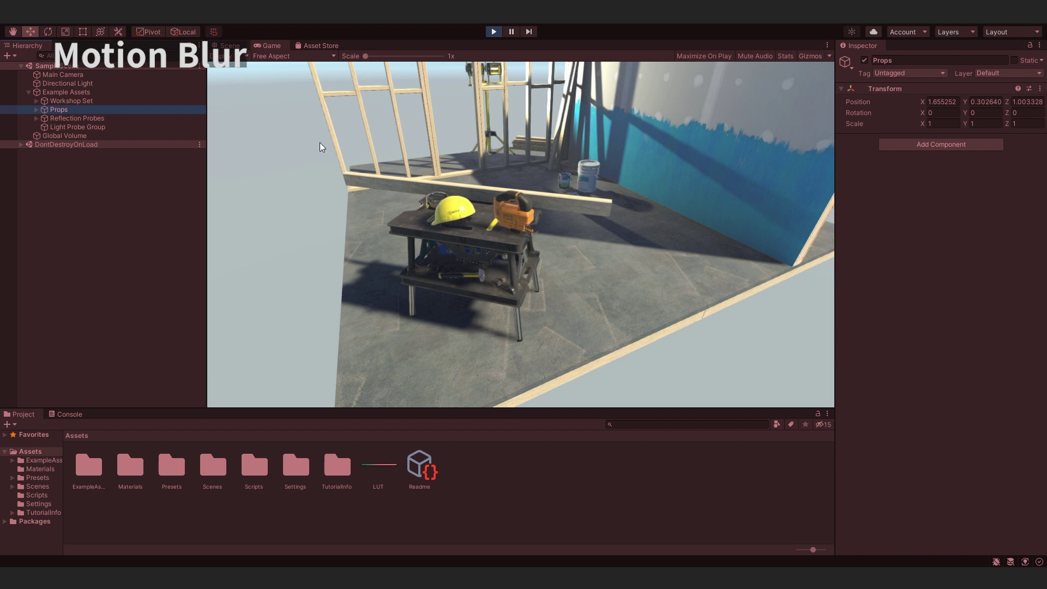
left_click_drag(964, 113, 154, 289)
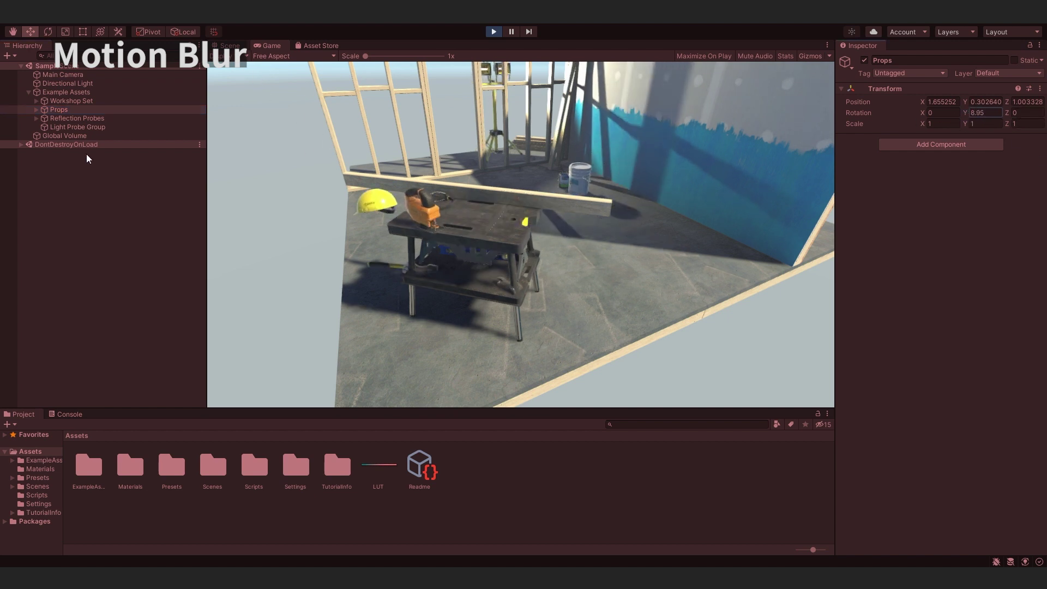
key("ctrl+z")
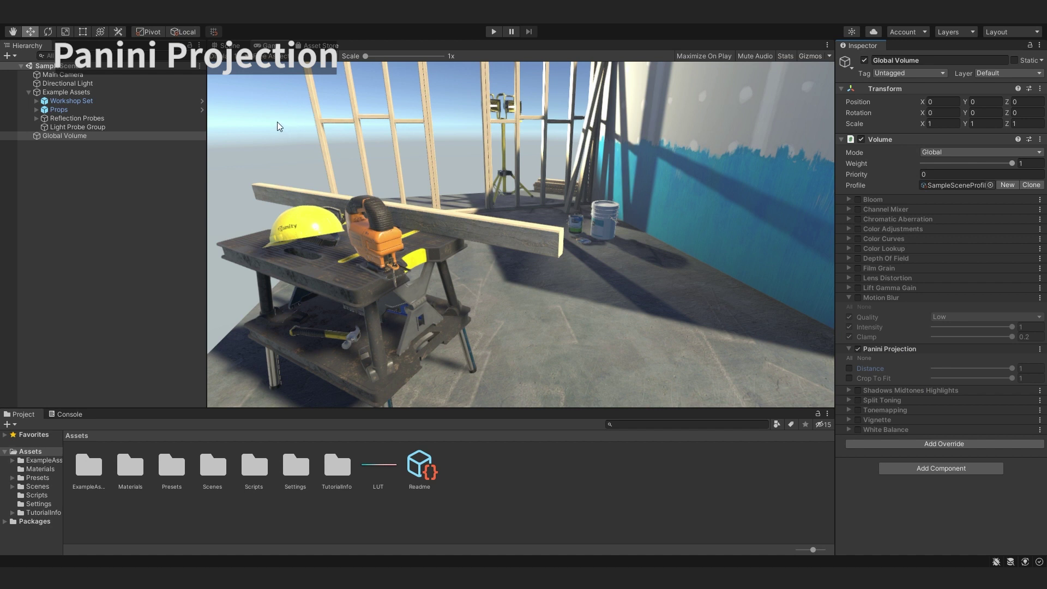
Step: Try Panini Projection with a lower Distance, then switch the override off
left_click(848, 369)
mouse_move(1011, 369)
left_mouse_down()
mouse_move(998, 370)
mouse_move(1015, 375)
left_mouse_up()
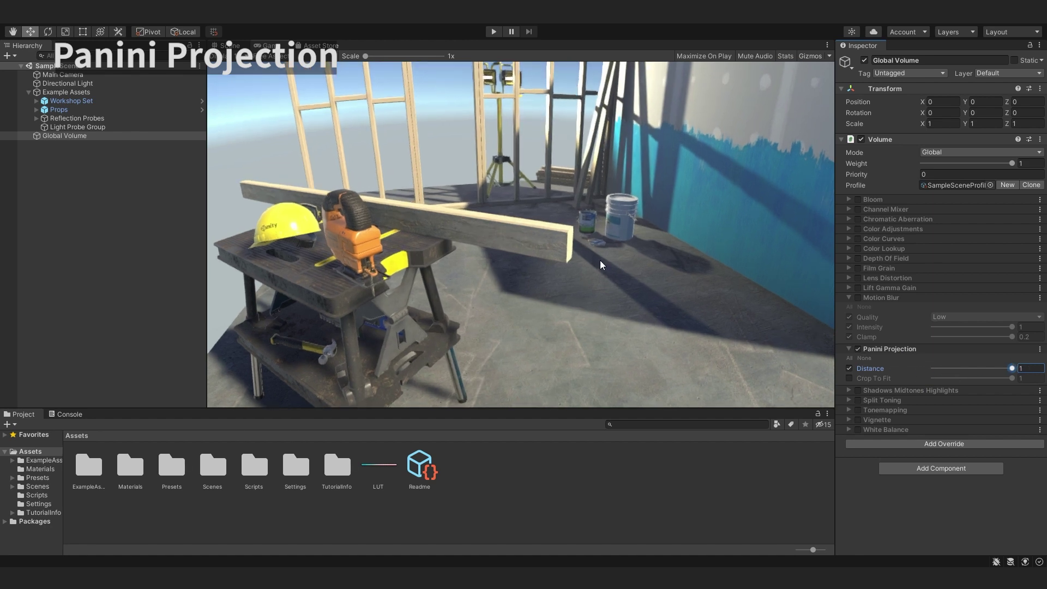
left_click(857, 349)
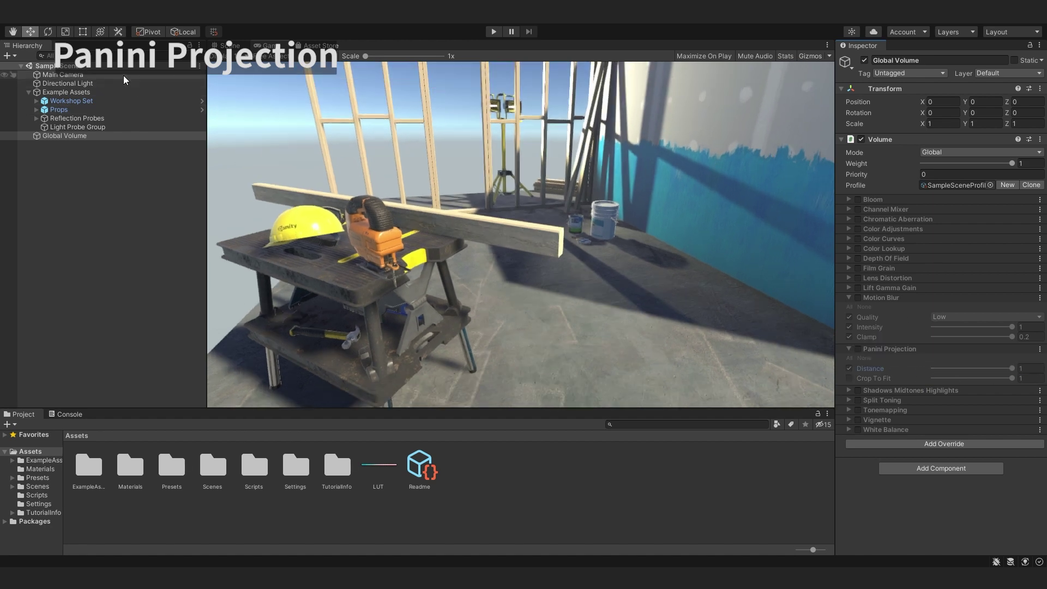
Step: Widen the Main Camera's field of view to 140° and return to the Global Volume
left_click(63, 74)
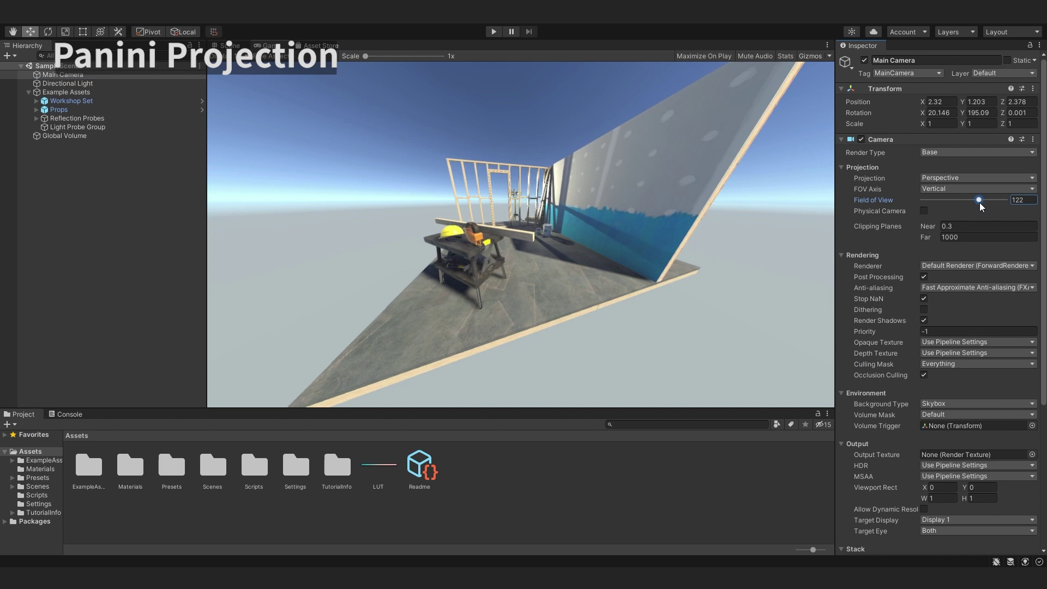
left_click_drag(979, 200, 988, 200)
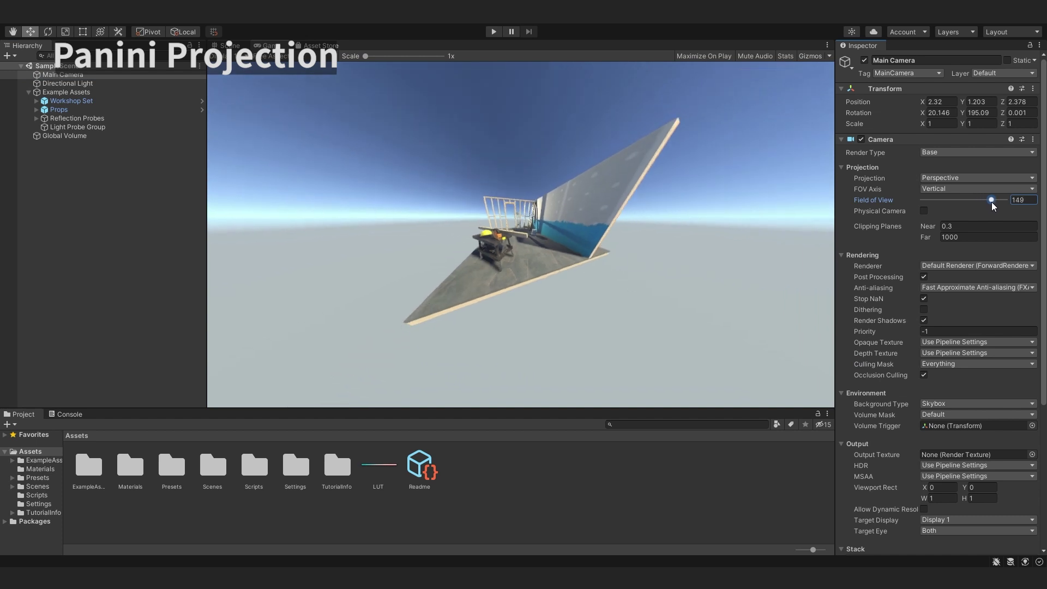
left_click(87, 110)
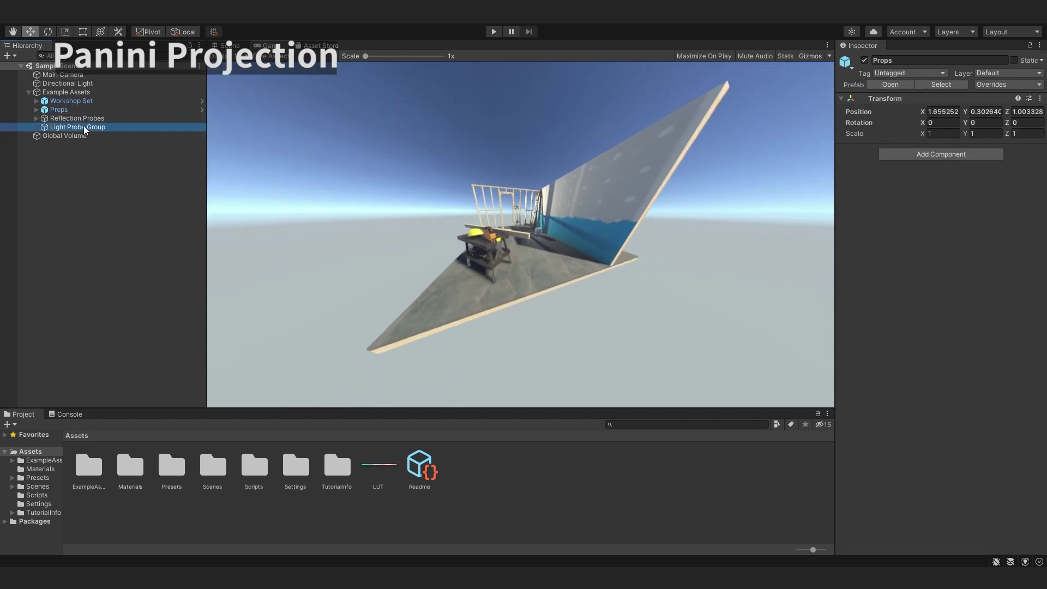
left_click(83, 126)
left_click(80, 134)
Step: Re-enable Panini Projection and set Distance to 0.764 to correct the wide view
left_click(858, 349)
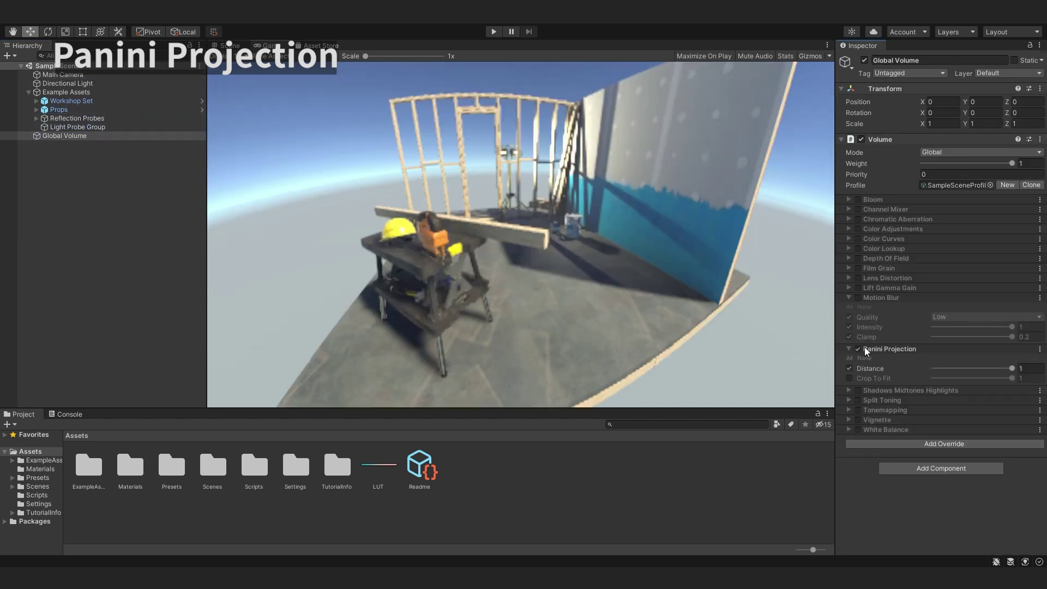
mouse_move(961, 369)
left_mouse_down()
mouse_move(955, 355)
mouse_move(989, 369)
mouse_move(925, 358)
mouse_move(993, 369)
left_mouse_up()
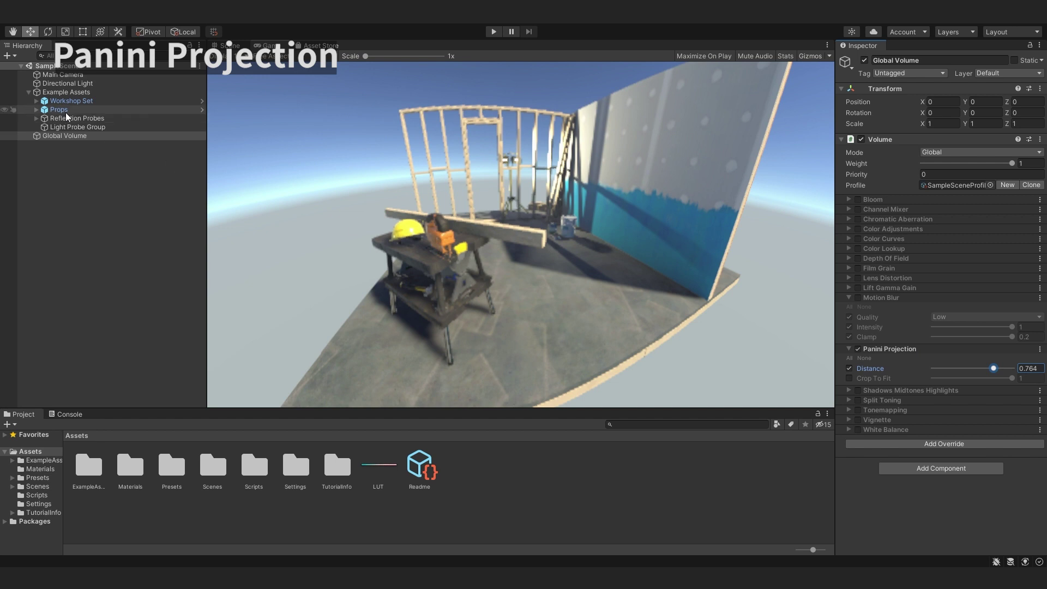
left_click(63, 74)
left_click(75, 136)
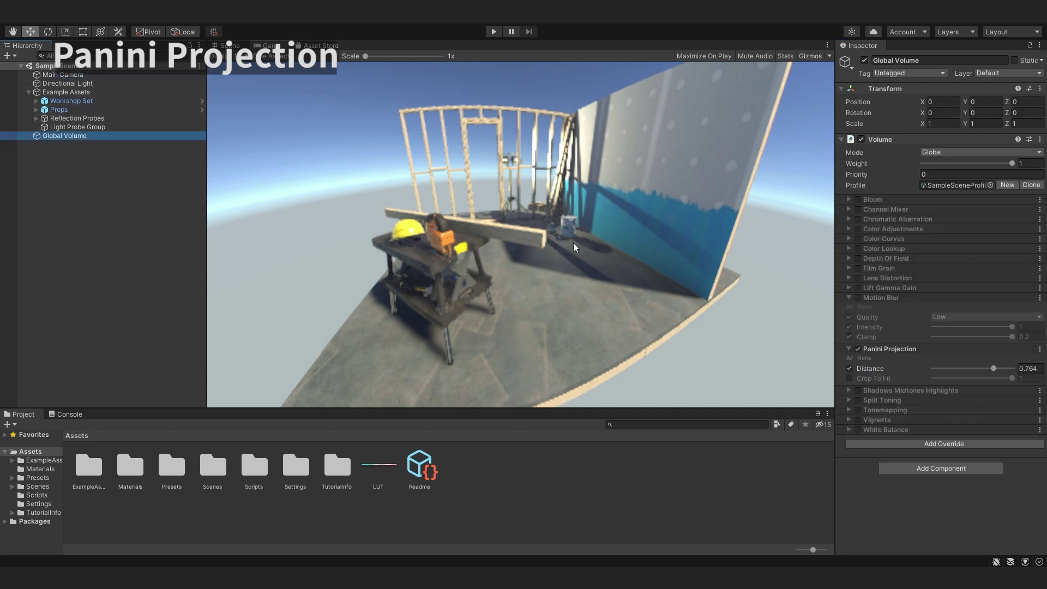
Step: Narrow the Main Camera's field of view and switch Panini Projection off
left_click(62, 74)
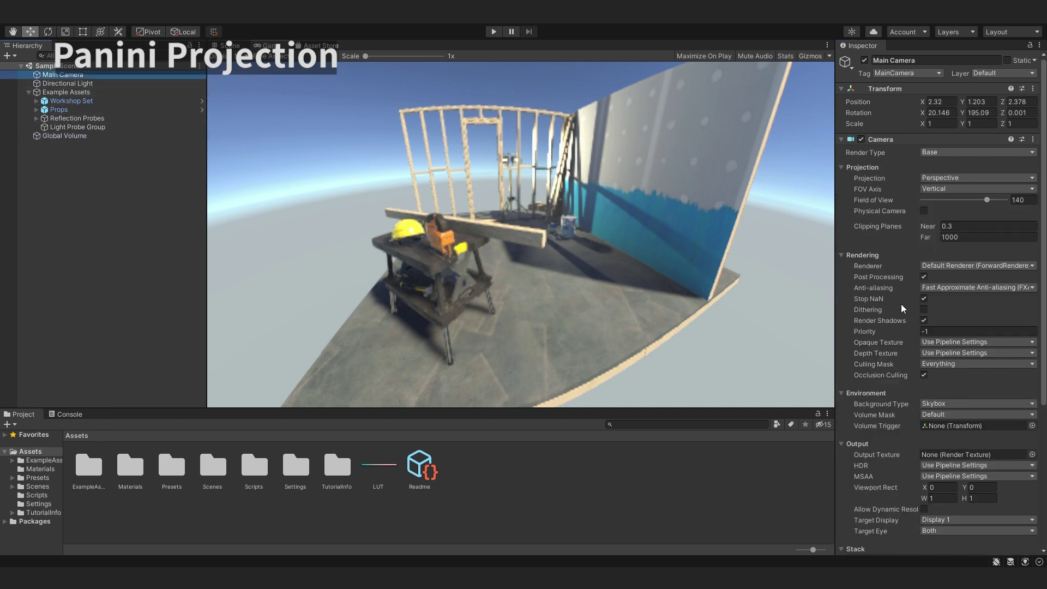
left_click_drag(987, 200, 971, 201)
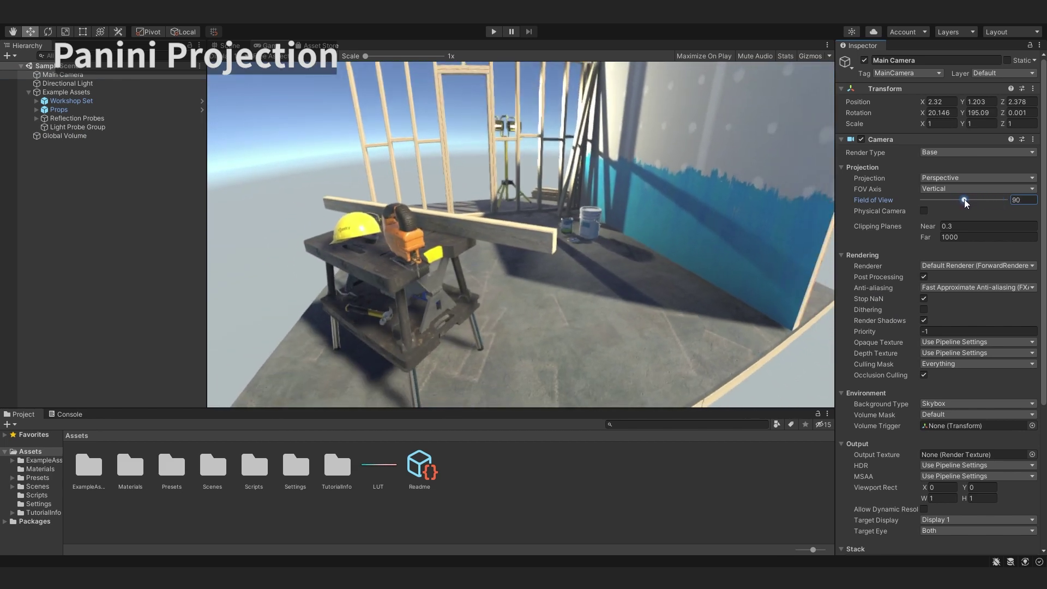
left_click(82, 136)
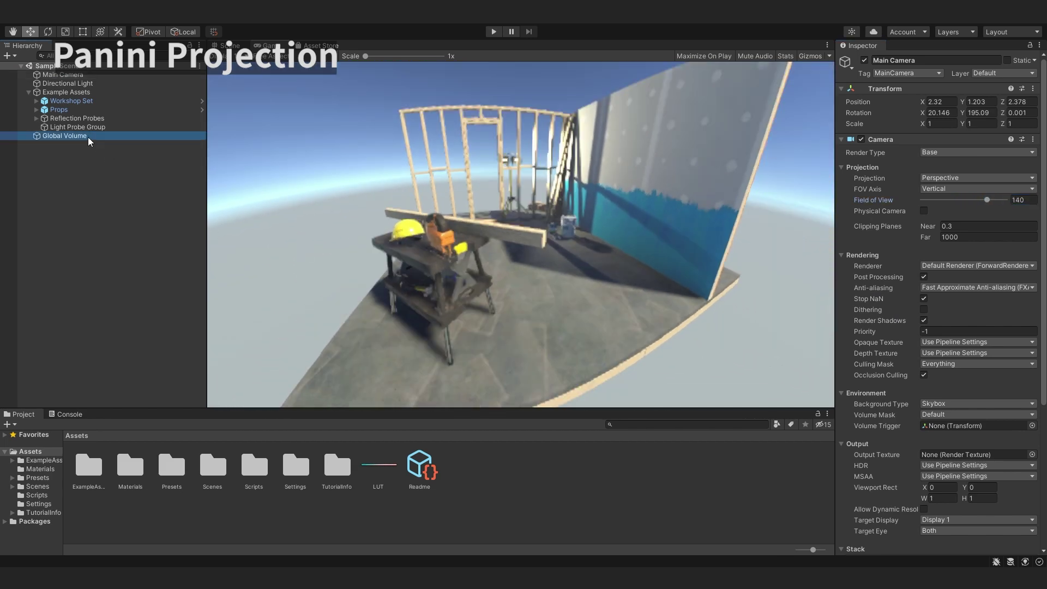
left_click(857, 350)
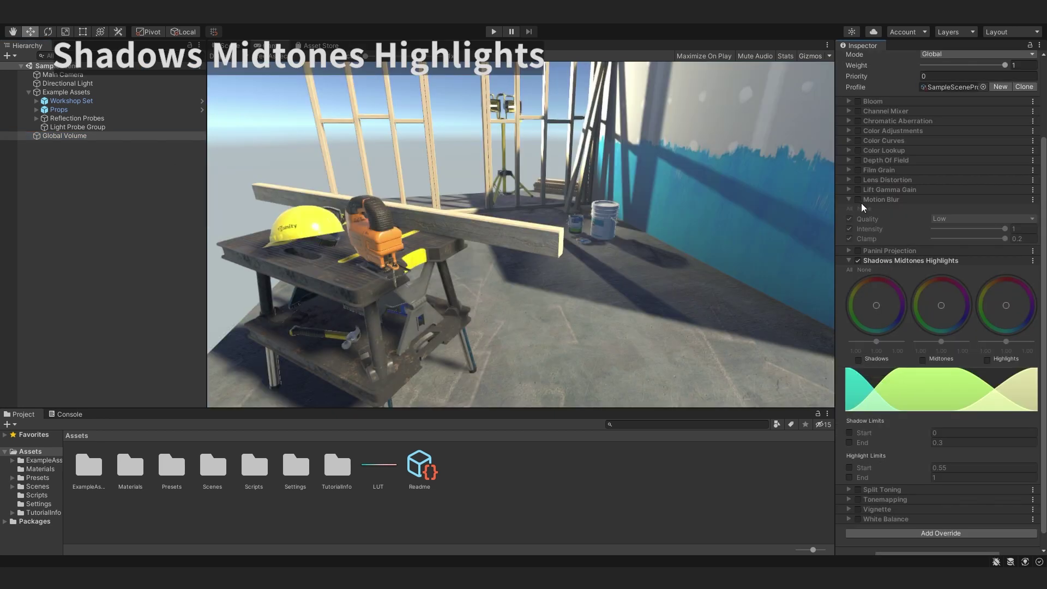
Step: Collapse Motion Blur and briefly inspect the Lift Gamma Gain settings
left_click(848, 199)
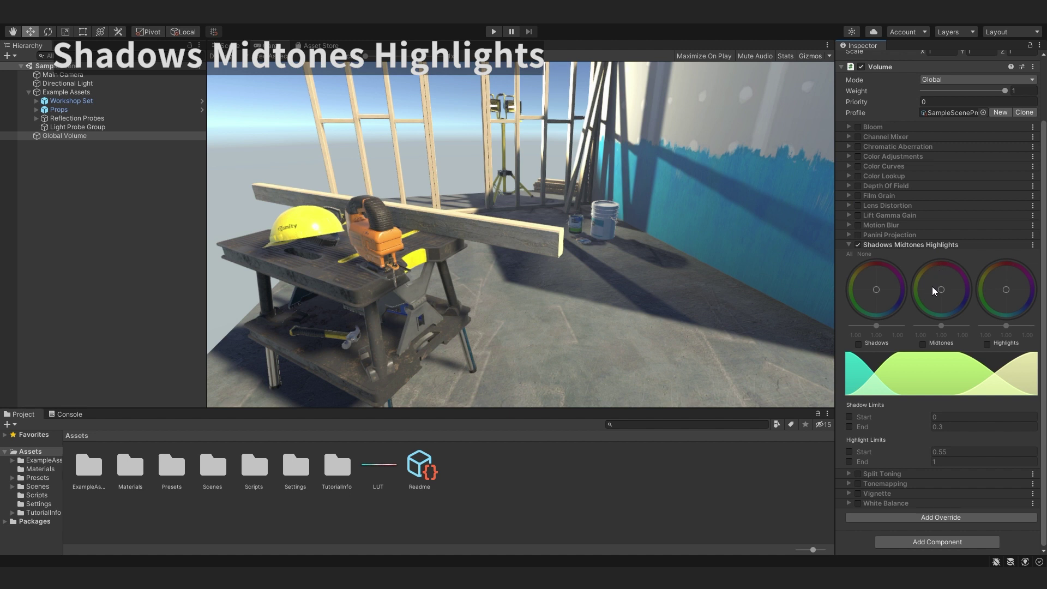
left_click(849, 216)
left_click(849, 215)
Step: Enable Shadows, Midtones and Highlights and push the Midtones wheel toward purple
left_click(859, 344)
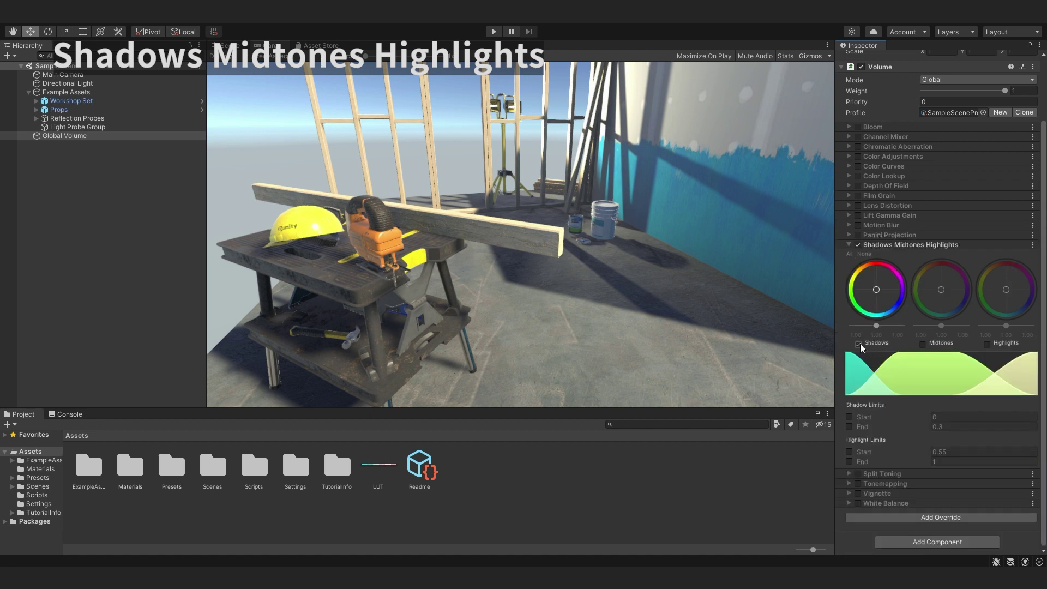
left_click(922, 344)
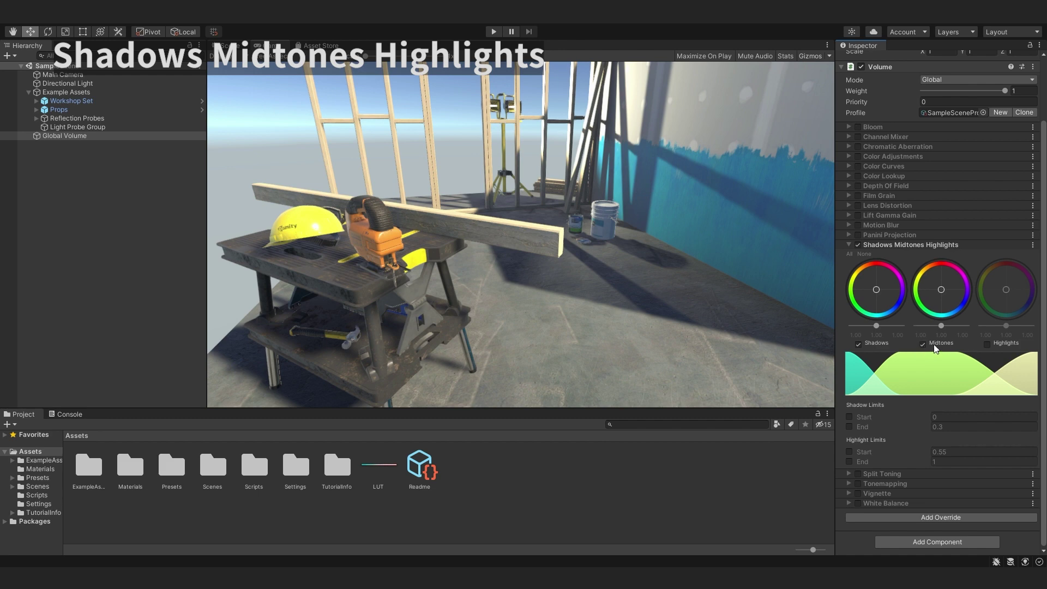
left_click(987, 344)
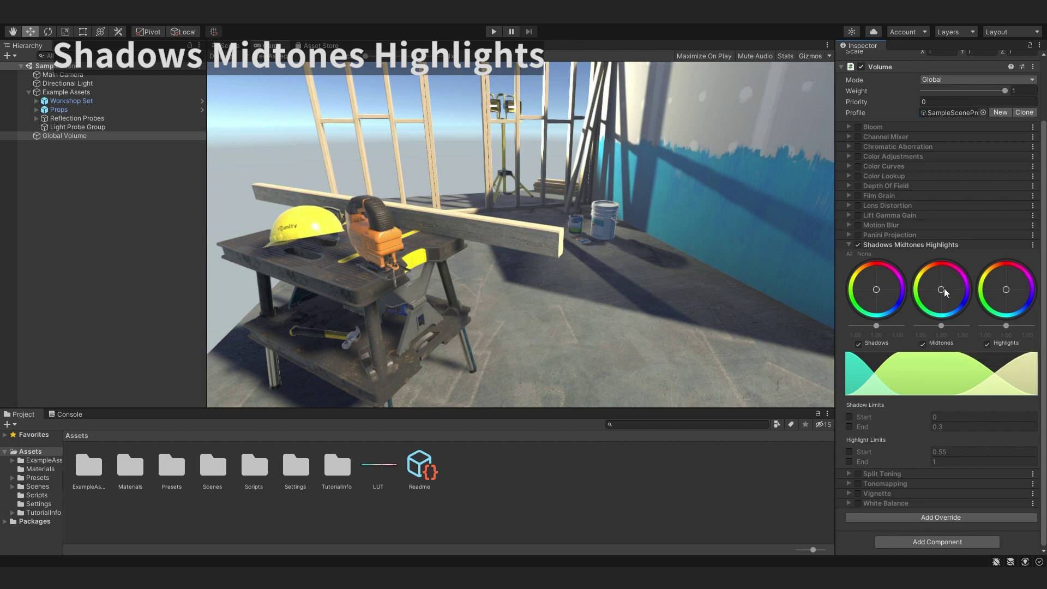
mouse_move(944, 288)
left_mouse_down()
mouse_move(965, 258)
mouse_move(917, 297)
mouse_move(883, 299)
left_mouse_up()
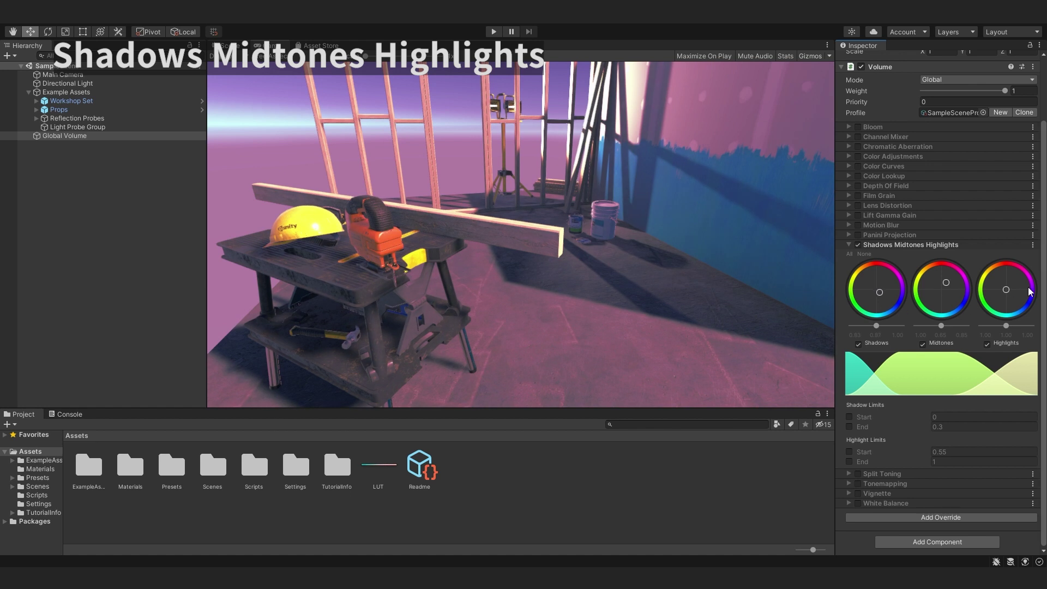
mouse_move(1010, 304)
left_mouse_down()
mouse_move(989, 272)
mouse_move(1000, 290)
mouse_move(988, 298)
mouse_move(1010, 282)
mouse_move(1044, 294)
mouse_move(991, 293)
left_mouse_up()
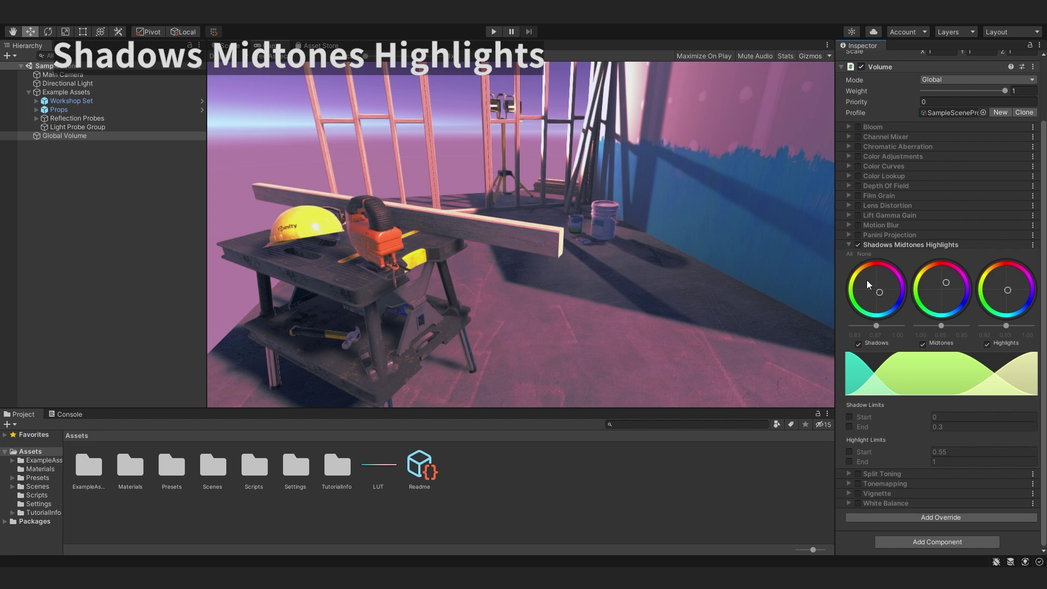
Step: Turn off Shadows Midtones Highlights and enable and expand Split Toning
left_click(849, 243)
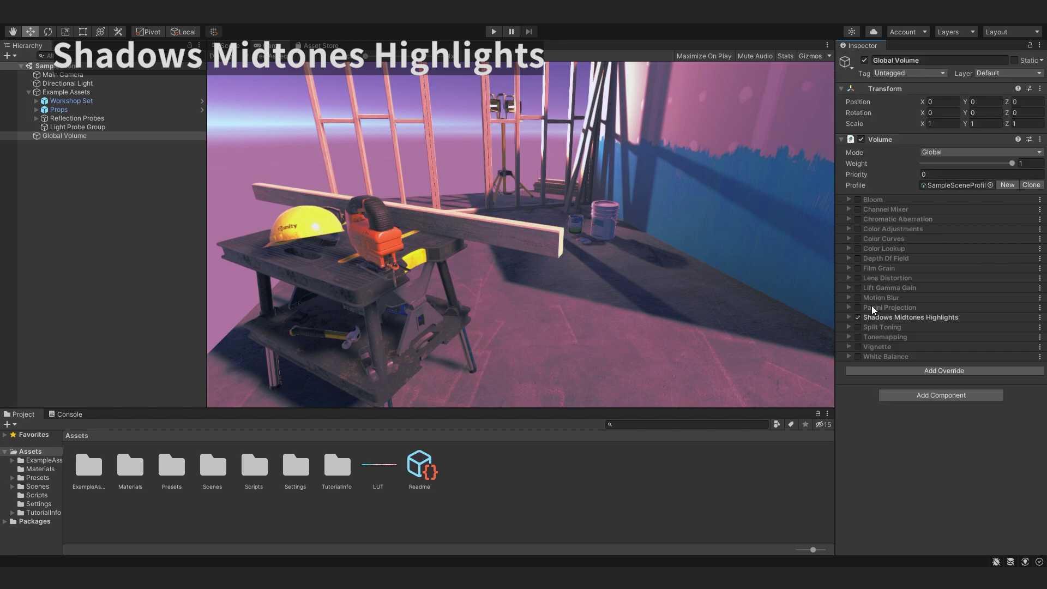
left_click(858, 317)
left_click(858, 326)
left_click(848, 327)
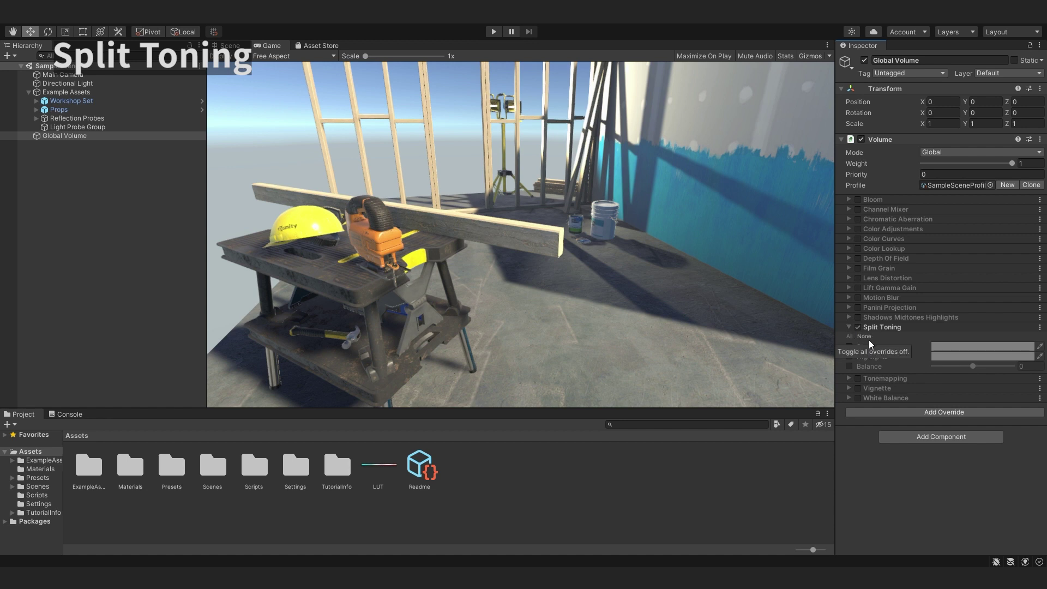
Step: Enable Split Toning's Shadows and Highlights and set the shadows tint to red
left_click(849, 347)
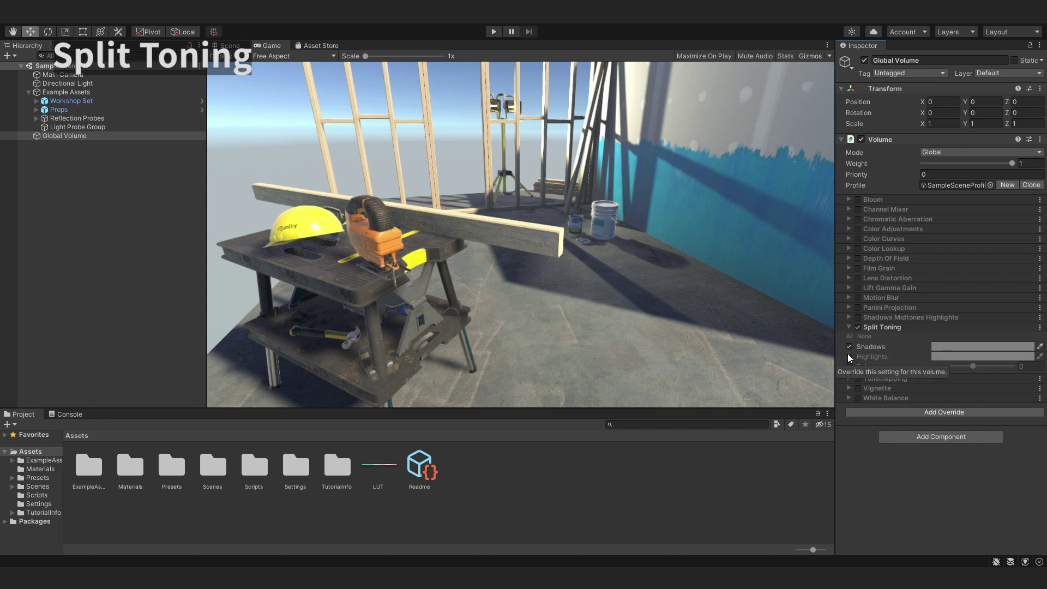
left_click(849, 356)
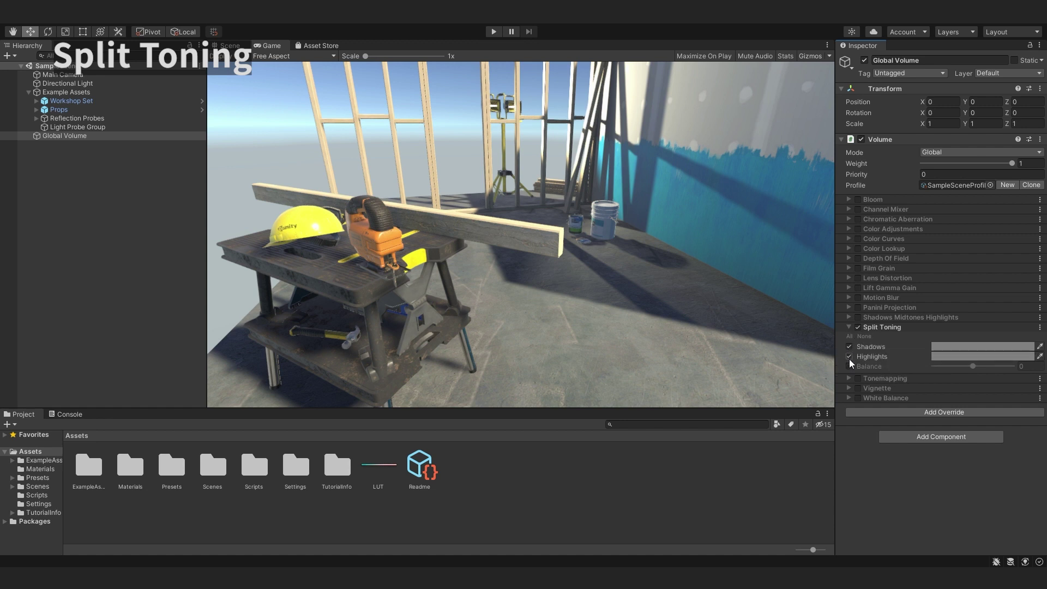
left_click(959, 349)
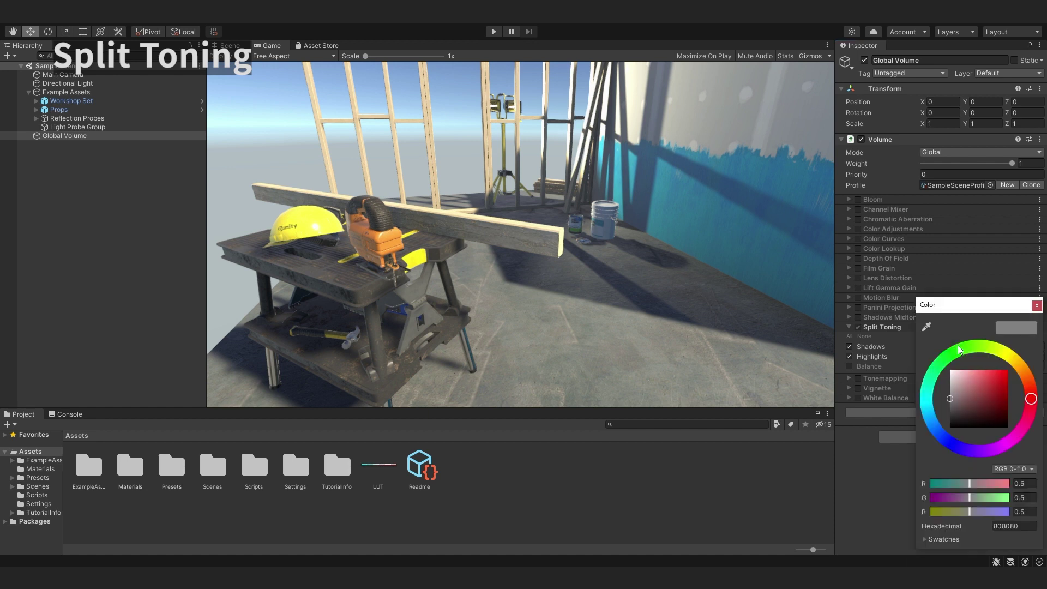
left_click(984, 380)
left_click(1036, 305)
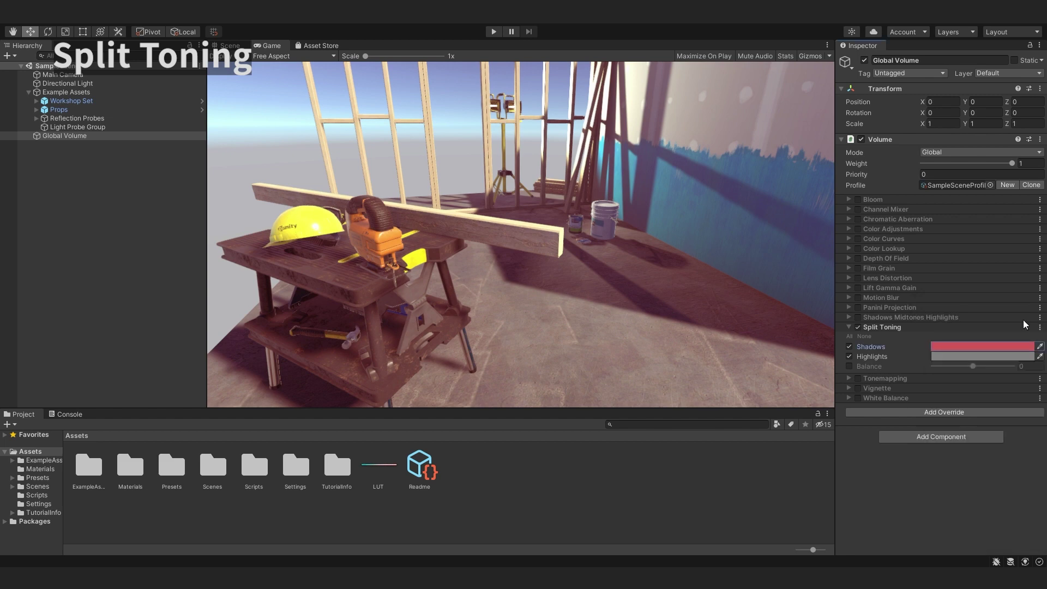
Step: Set the Split Toning highlights tint to a bright blue
left_click(990, 354)
left_click_drag(954, 453, 937, 446)
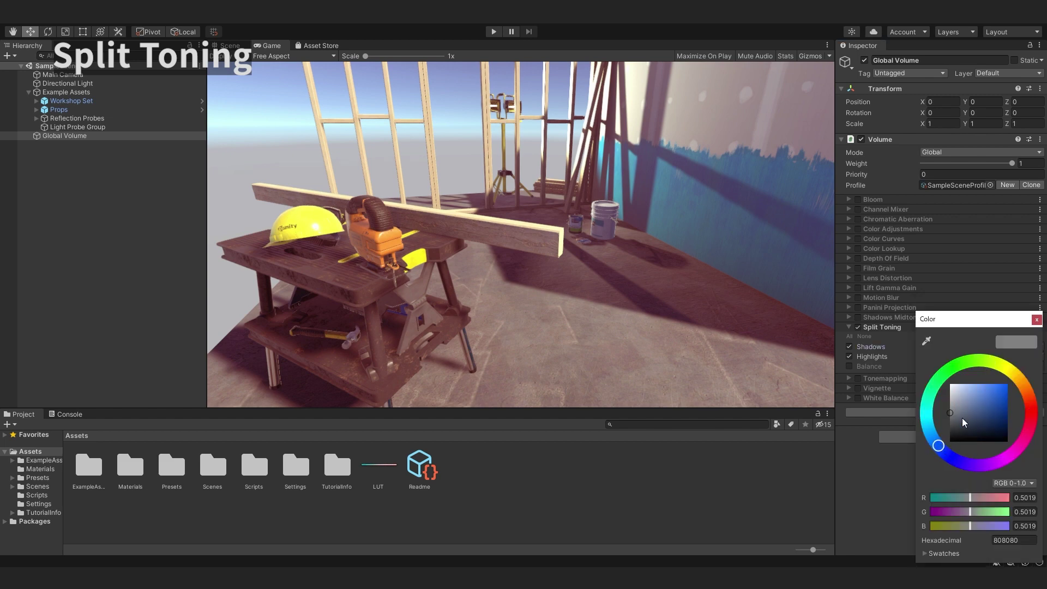
mouse_move(971, 388)
left_mouse_down()
mouse_move(926, 384)
mouse_move(993, 398)
left_mouse_up()
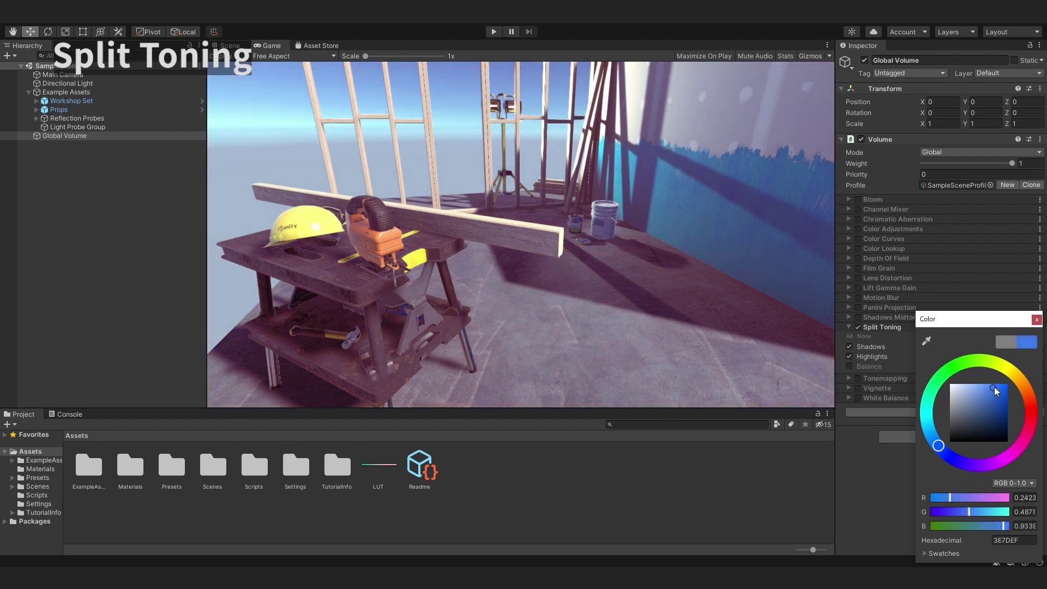
left_click(1036, 320)
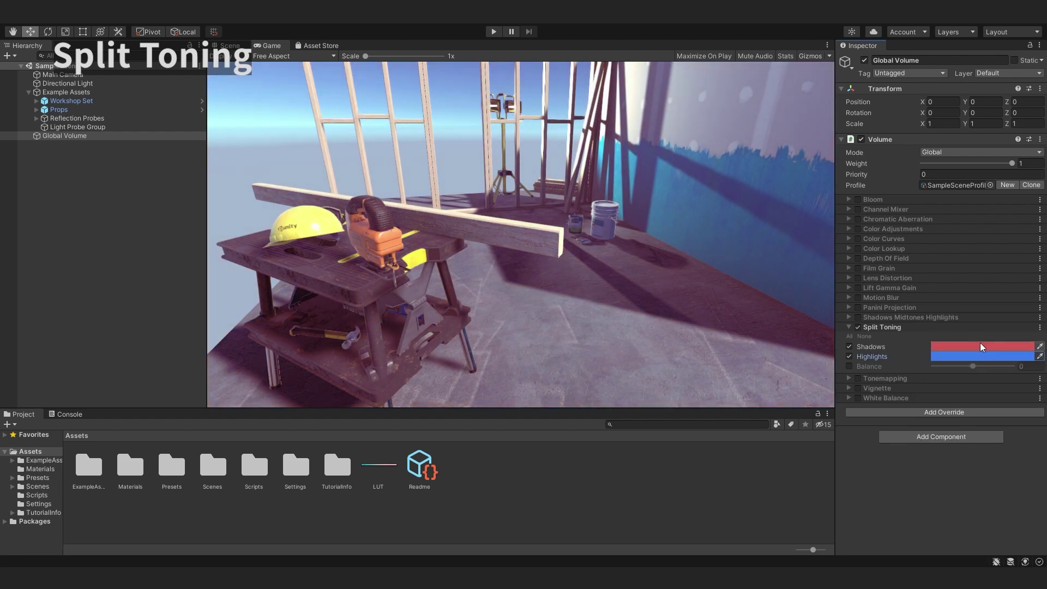
Step: Compare Split Toning on and off, then collapse it and switch it off
left_click(858, 329)
left_click(858, 329)
left_click(858, 329)
left_click(859, 329)
left_click(849, 328)
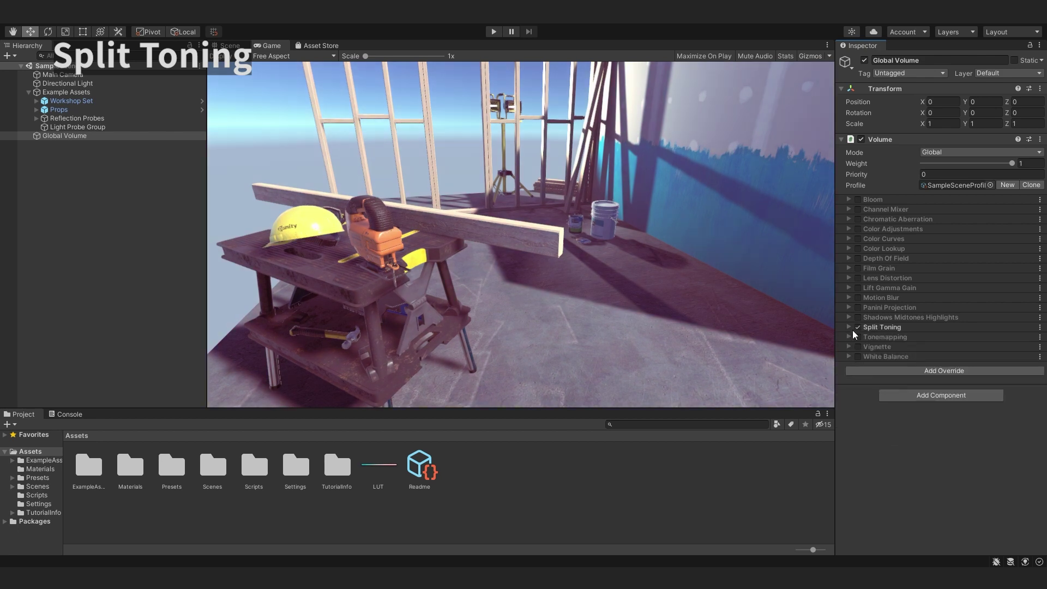
left_click(858, 327)
Step: Enable White Balance, shift the Temperature and raise the Tint away from green
left_click(848, 356)
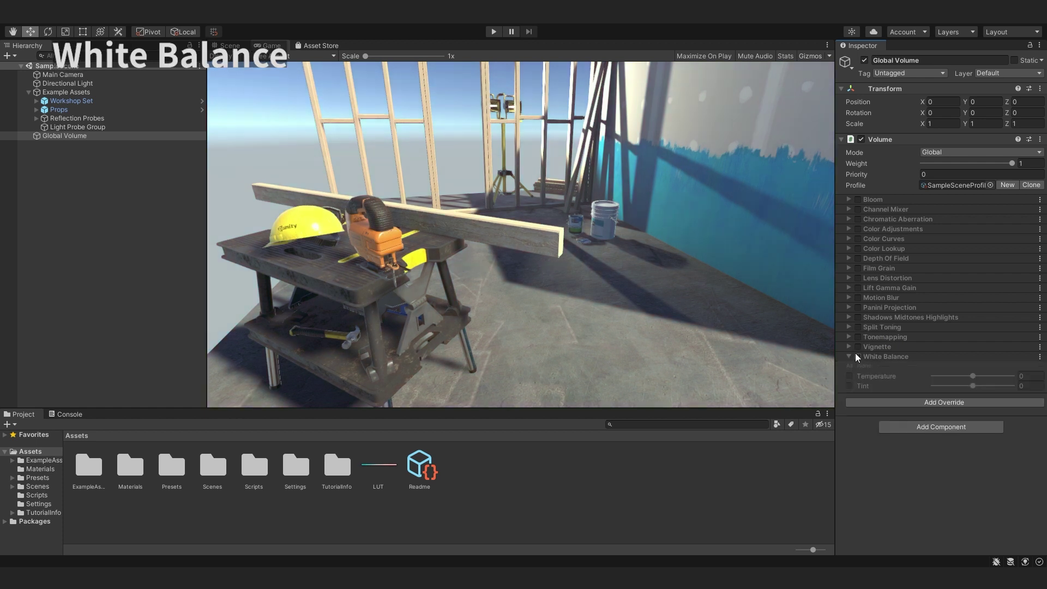
left_click(857, 356)
left_click(849, 377)
left_click(850, 386)
mouse_move(972, 376)
left_mouse_down()
mouse_move(999, 391)
mouse_move(974, 394)
mouse_move(1005, 385)
mouse_move(954, 388)
mouse_move(980, 378)
left_mouse_up()
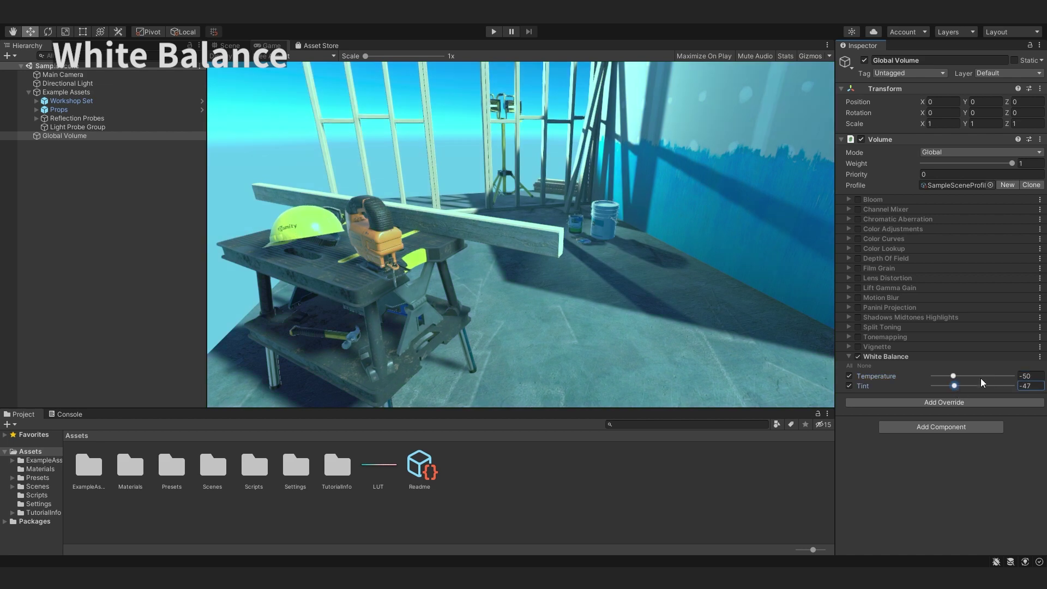
left_click(983, 386)
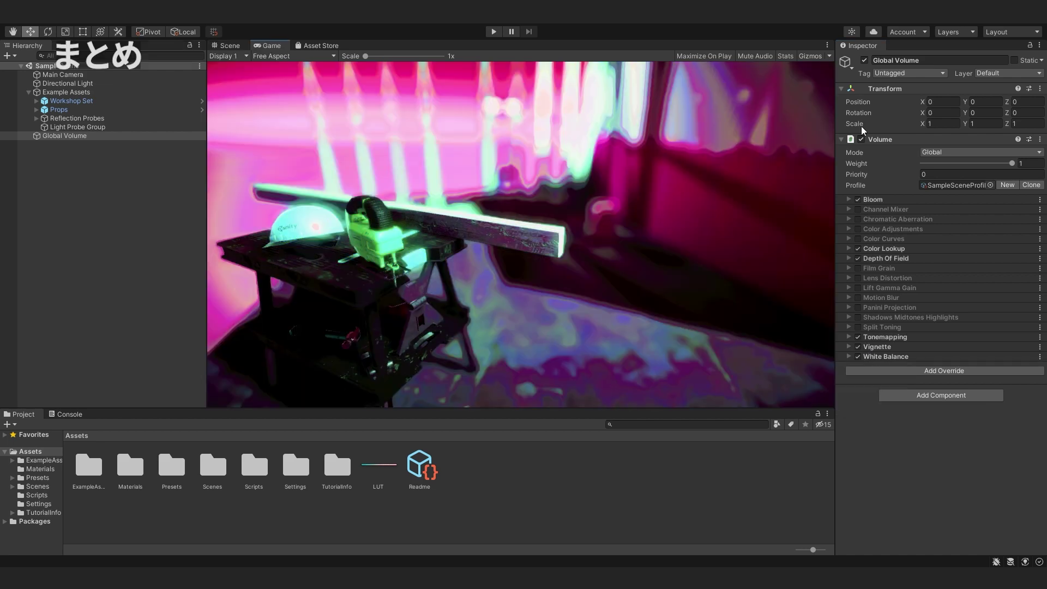
mouse_move(879, 178)
left_click(865, 61)
left_click(865, 61)
left_click(865, 62)
left_click(865, 61)
left_click(864, 61)
left_click(864, 61)
left_click(858, 210)
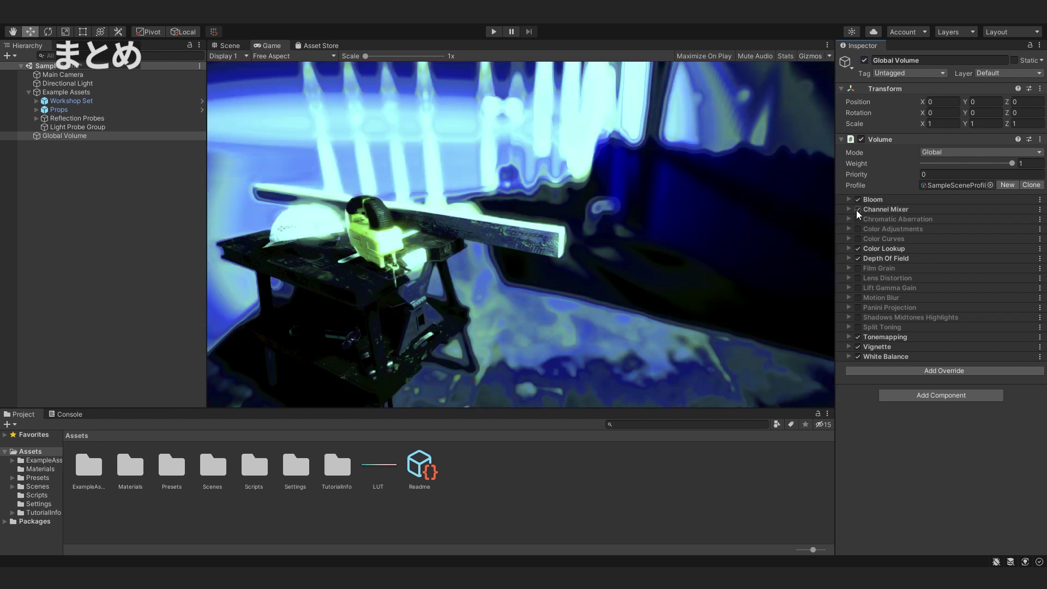
left_click(857, 210)
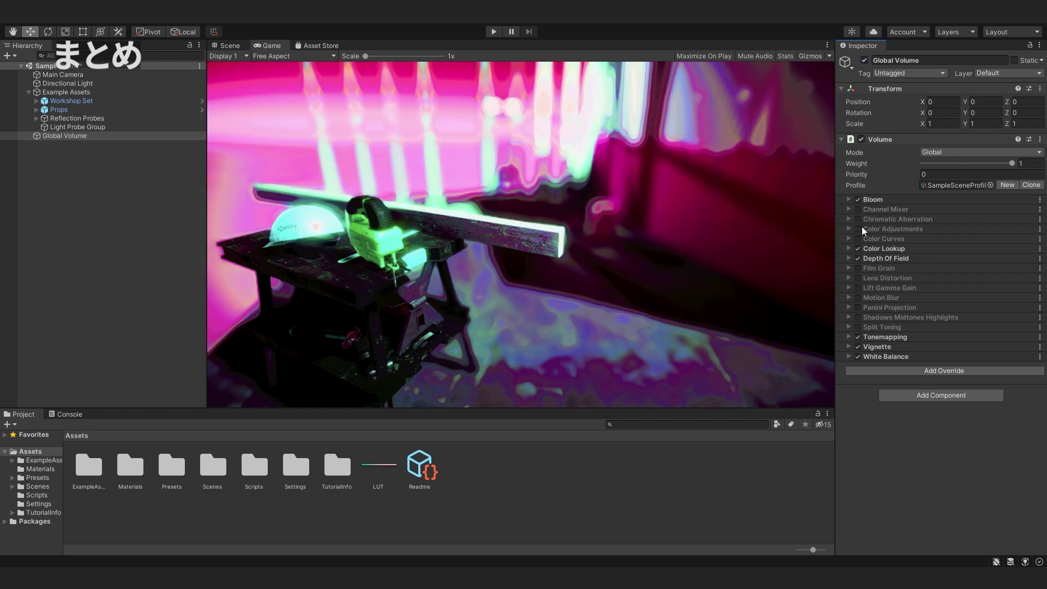
left_click(858, 229)
left_click(857, 229)
left_click(857, 238)
left_click(857, 238)
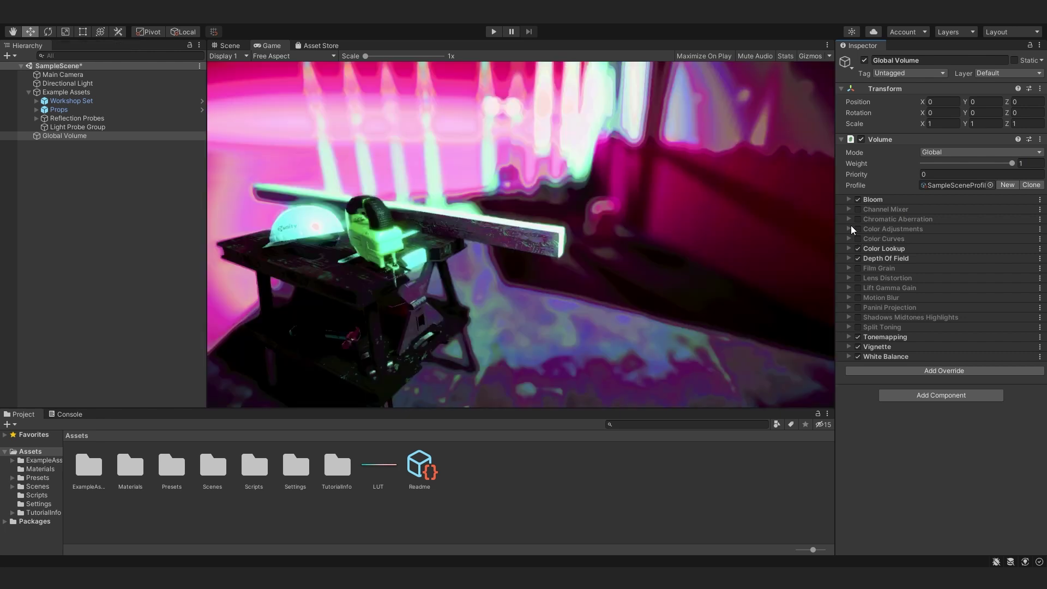